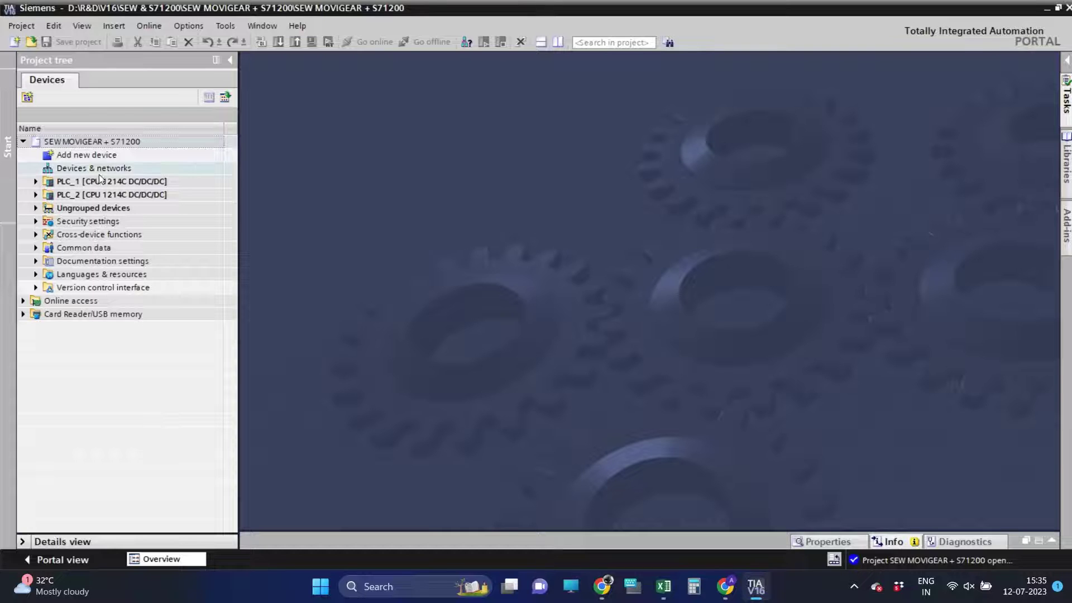
Add a SIMATIC S7-1200 controller of type CPU 1214C DC/DC/DC to the project
double_click(92, 155)
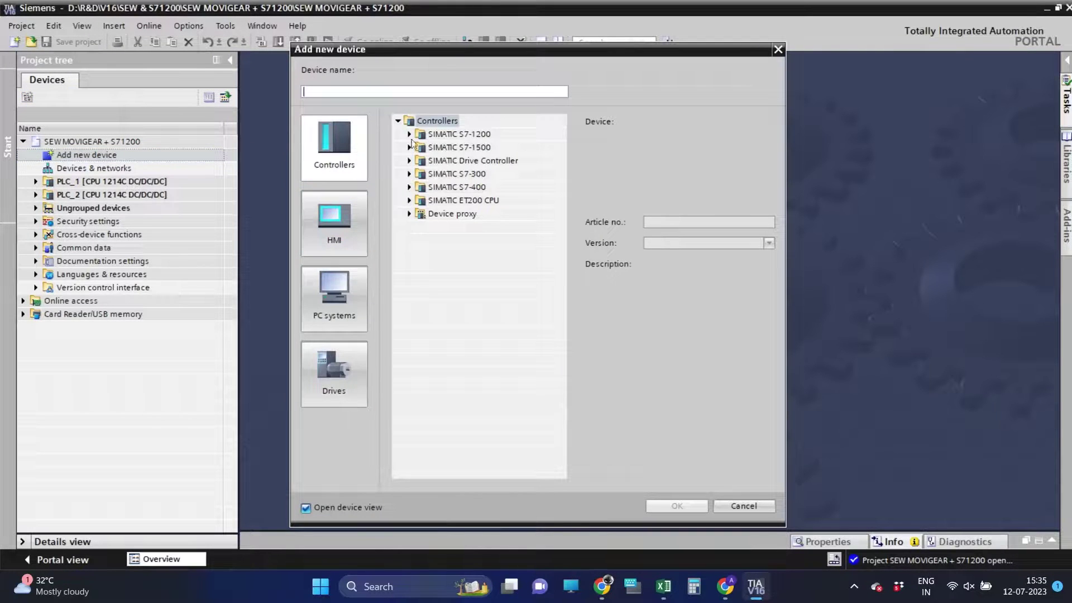
left_click(411, 134)
left_click(420, 148)
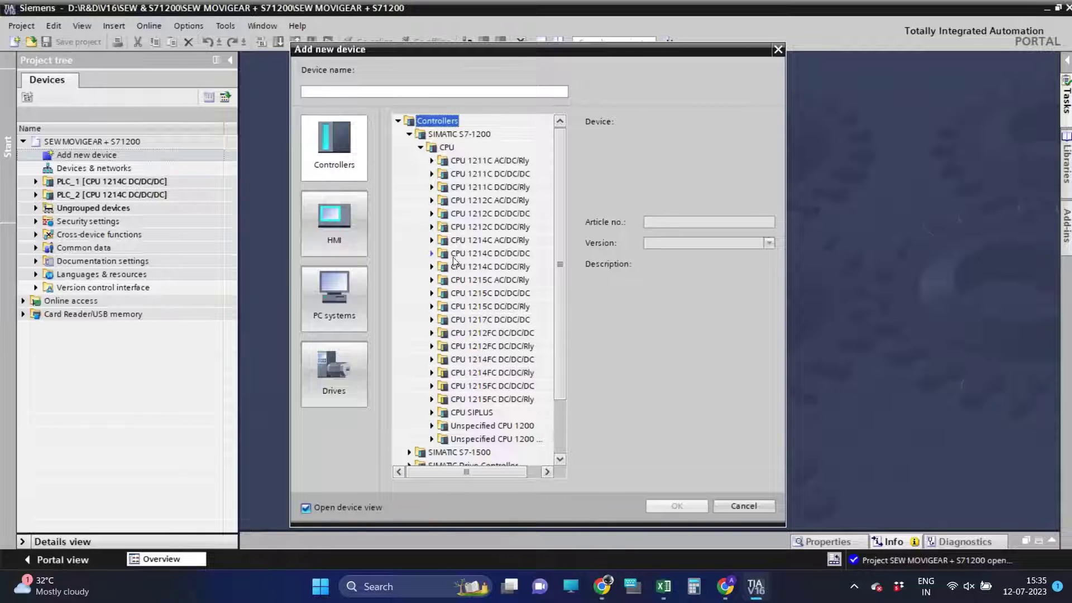
left_click(432, 254)
double_click(464, 293)
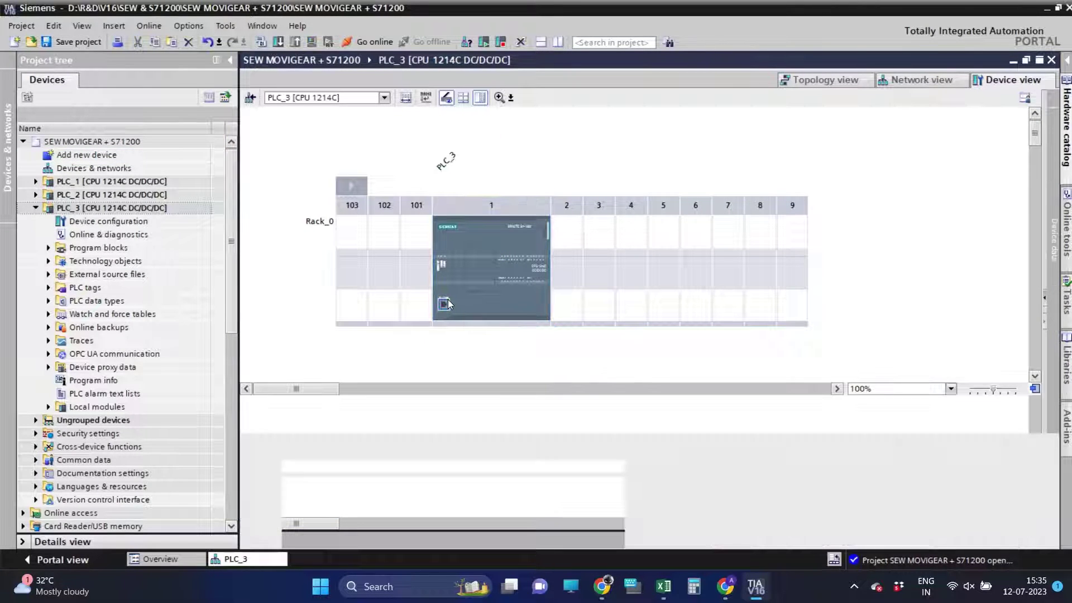
Set the new CPU's PROFINET interface to IP address 10.1.0.11 with subnet mask 255.240.0.0
double_click(445, 303)
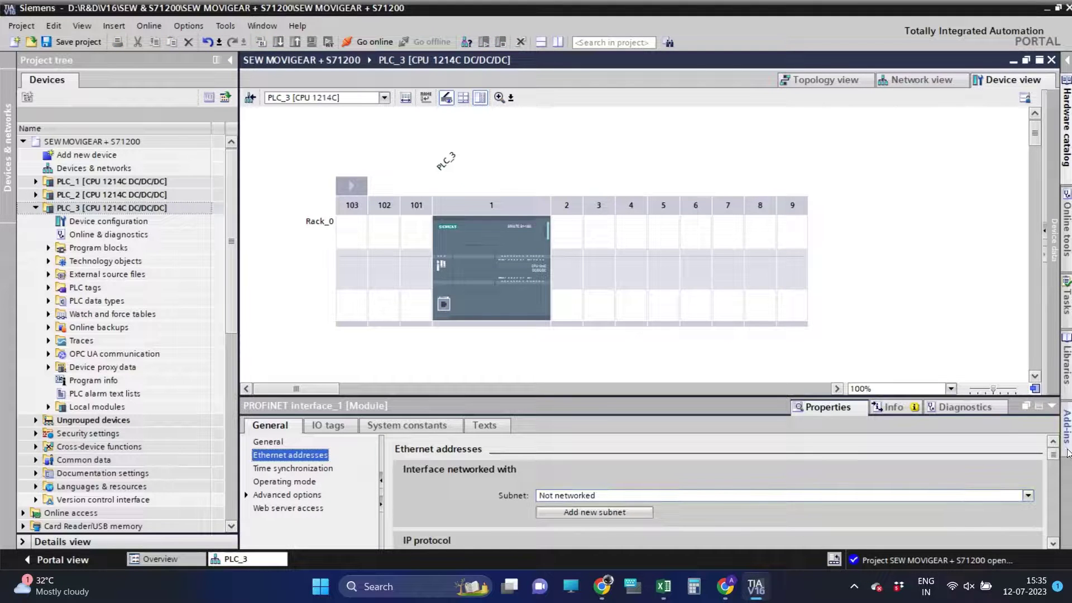
left_click_drag(903, 397, 892, 332)
left_click(634, 520)
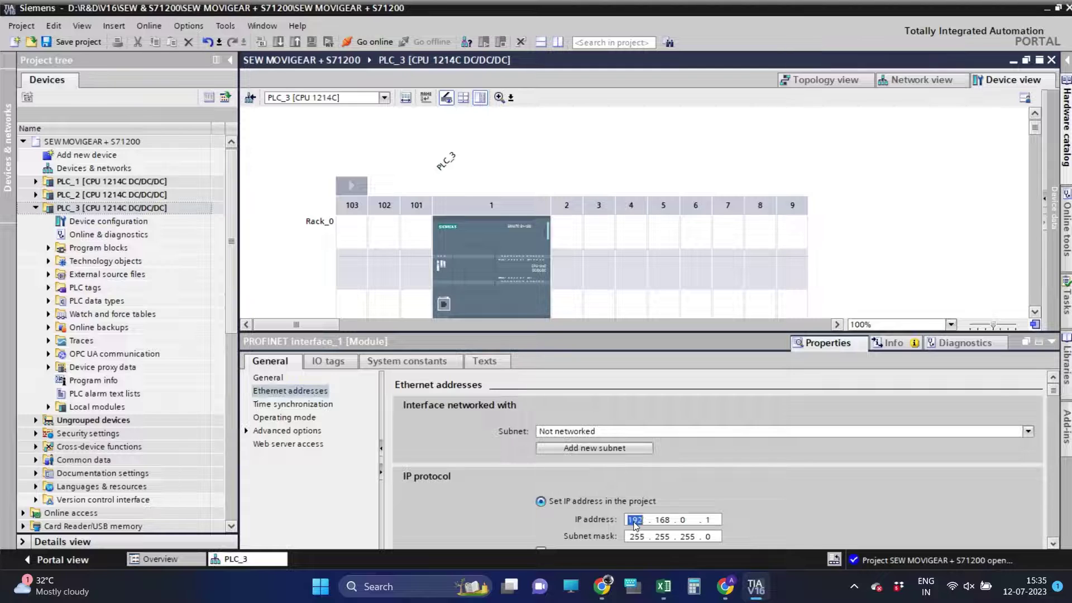
type("10")
left_click(659, 522)
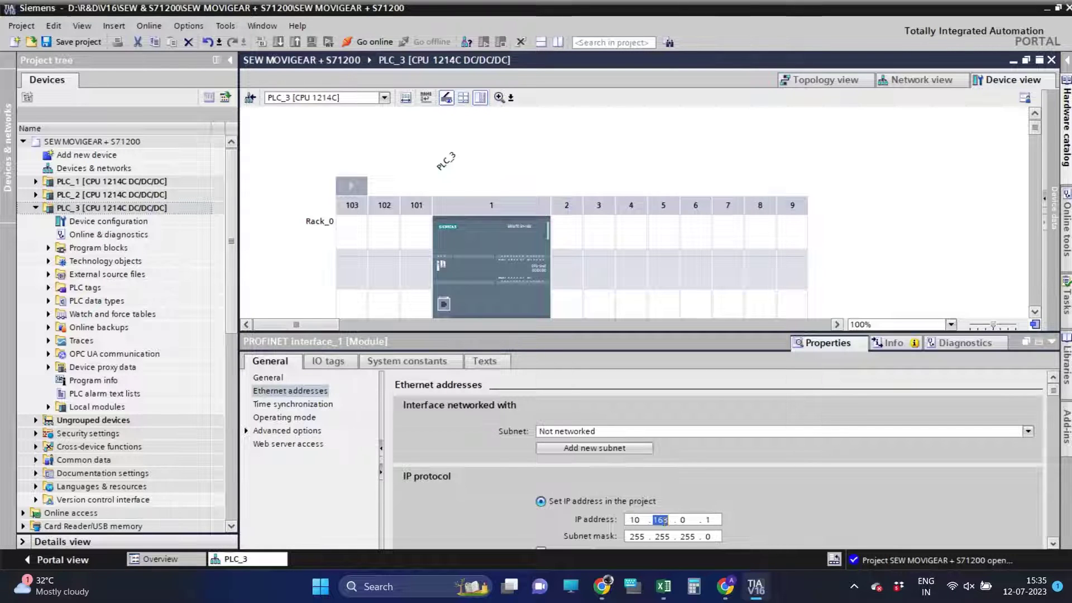
type("1")
left_click(717, 519)
type("1")
left_click(688, 536)
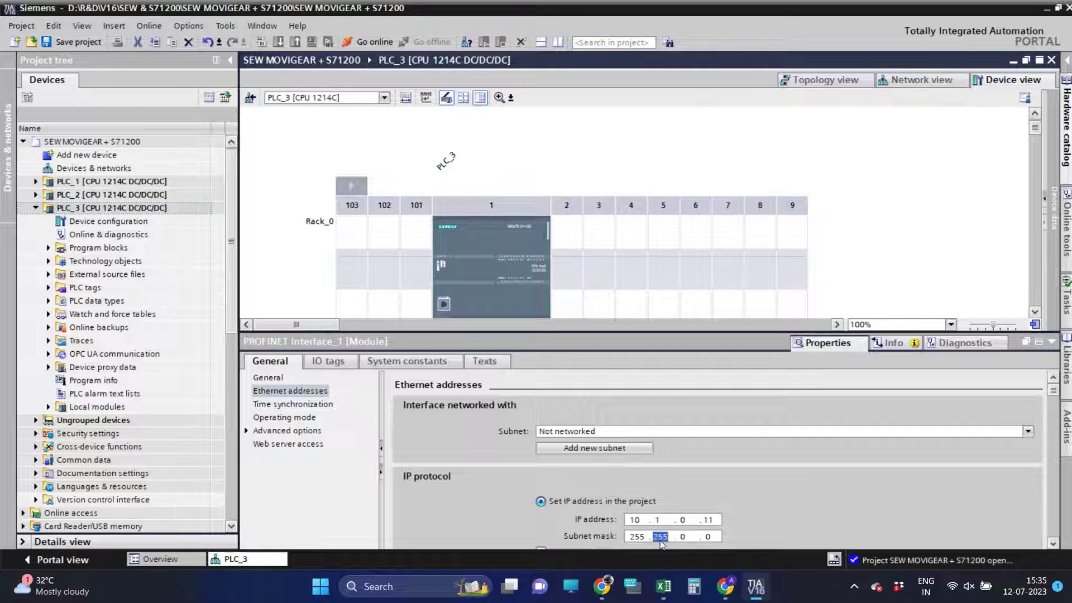
type("240")
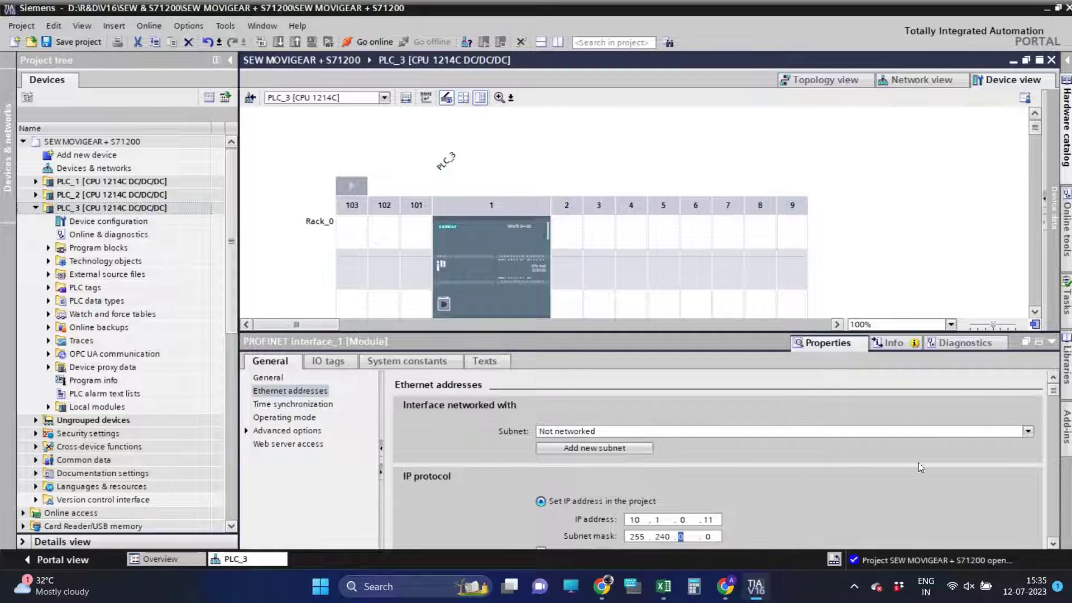
left_click(1051, 341)
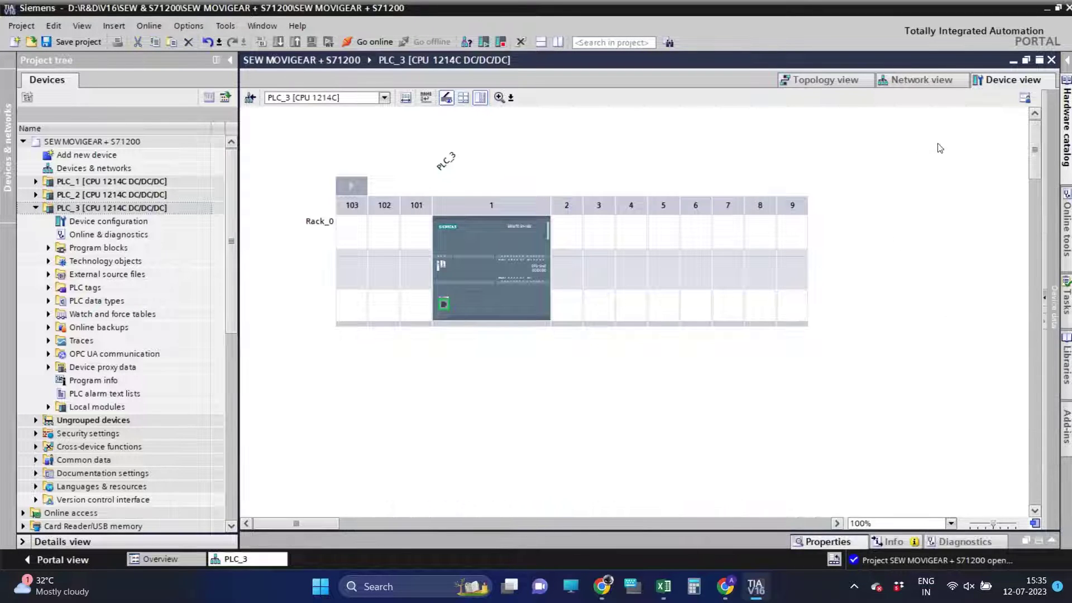
Place a Danfoss FC PN drive (VLT FC Series, article 132B0257) beside PLC_3 in the network view
left_click(1065, 62)
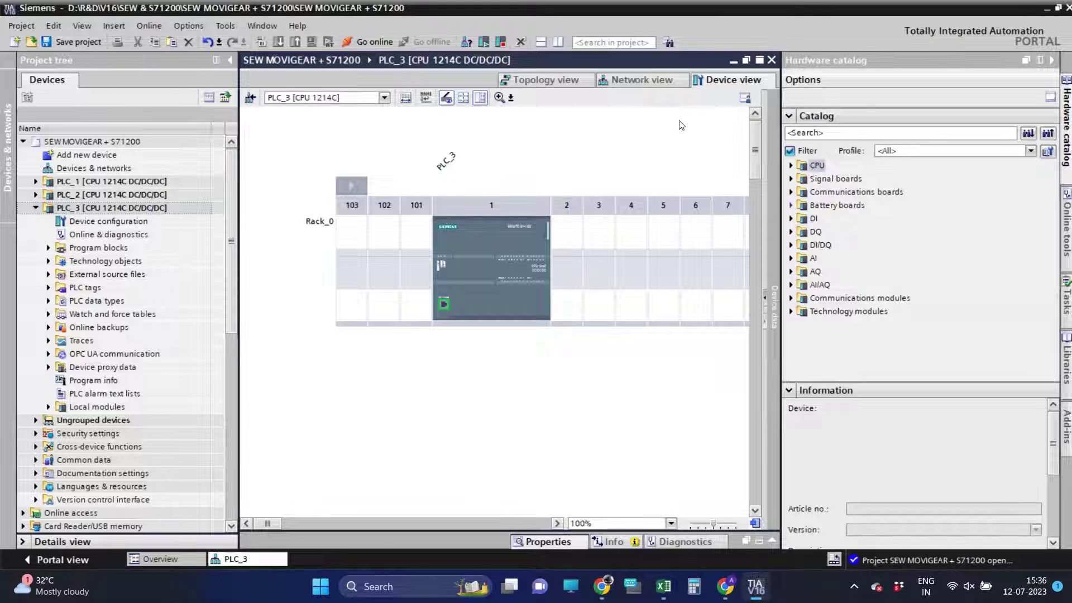
left_click(642, 80)
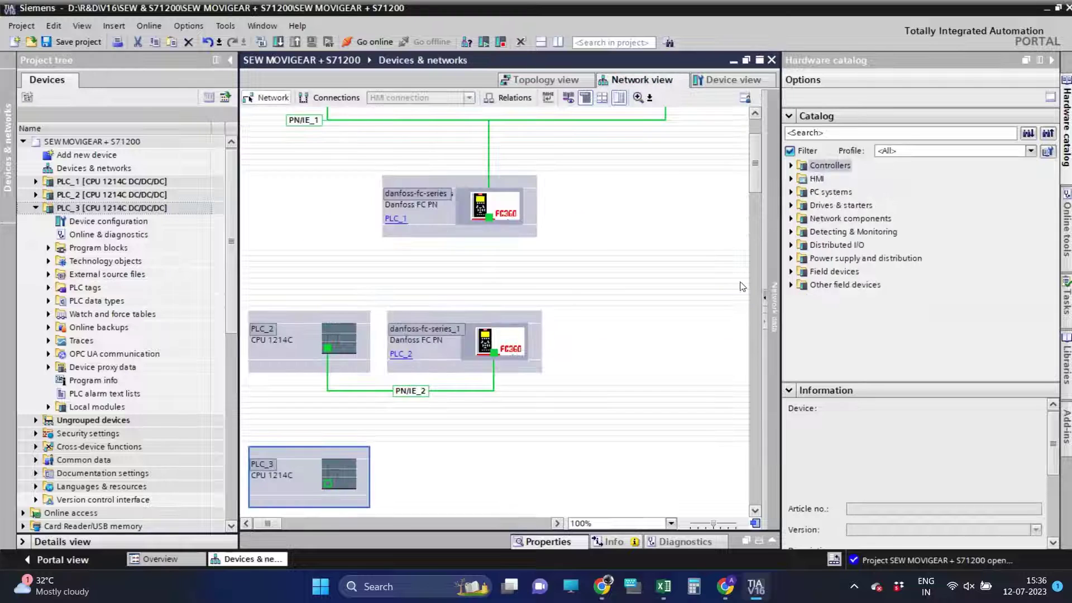
scroll(570, 426, "down", 5)
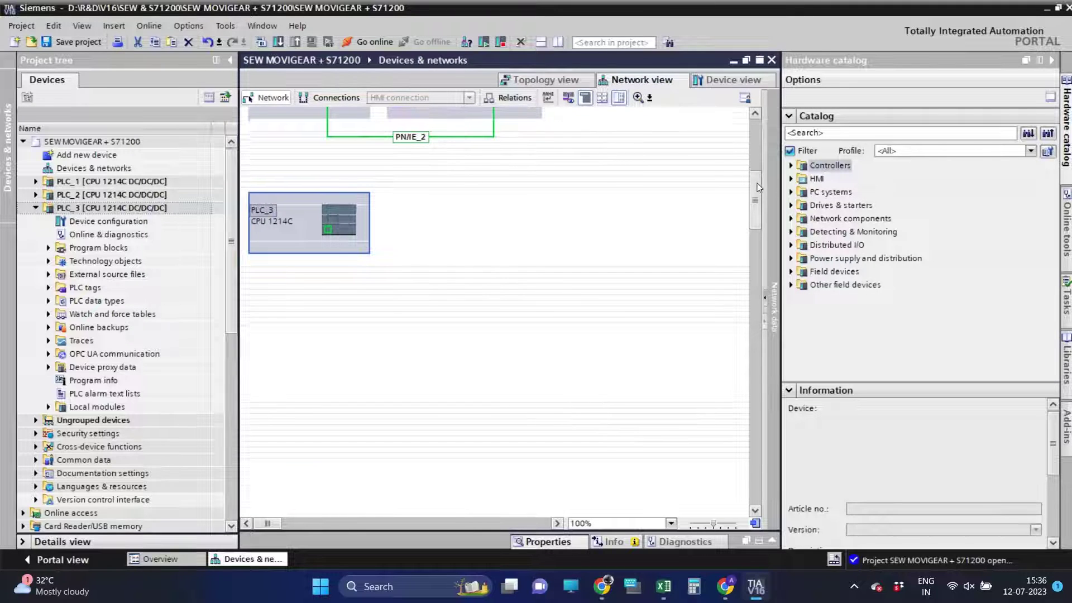
scroll(757, 197, "down", 2)
left_click(791, 285)
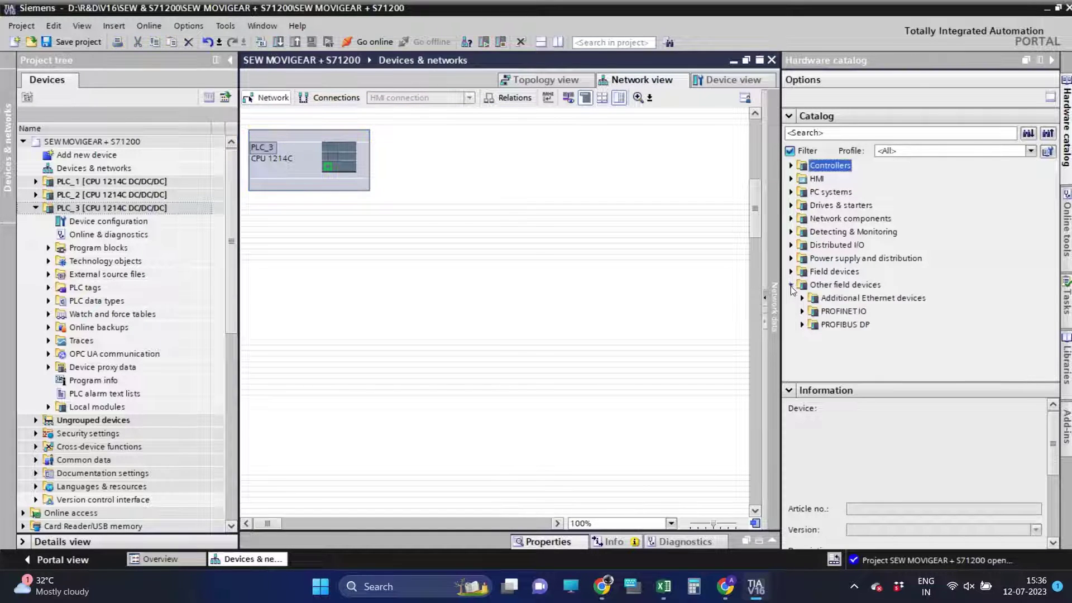
left_click(802, 310)
left_click(813, 298)
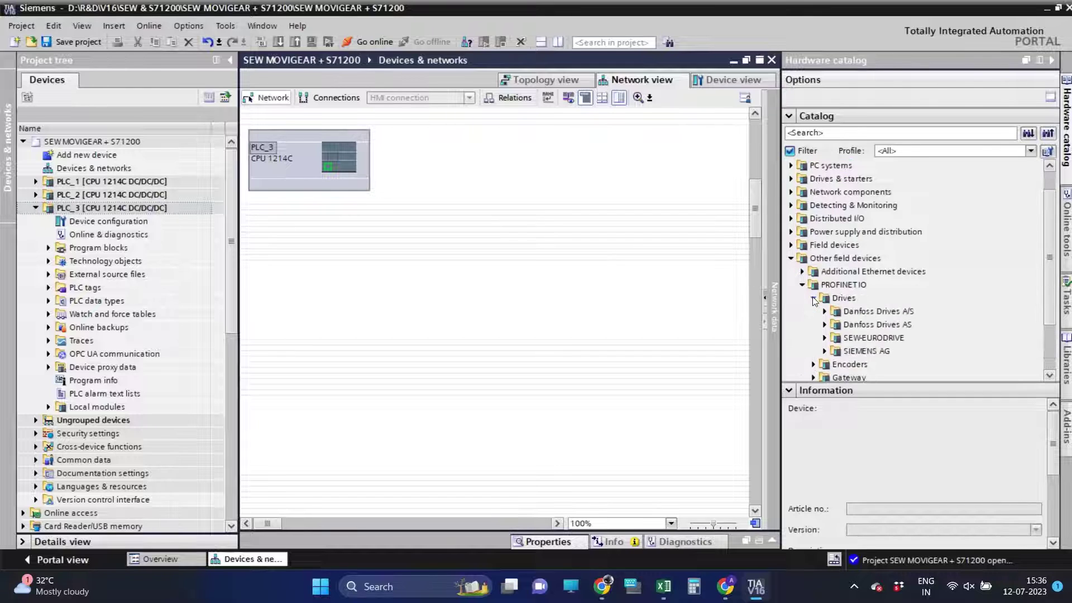
left_click(825, 311)
left_click(837, 324)
left_click(892, 337)
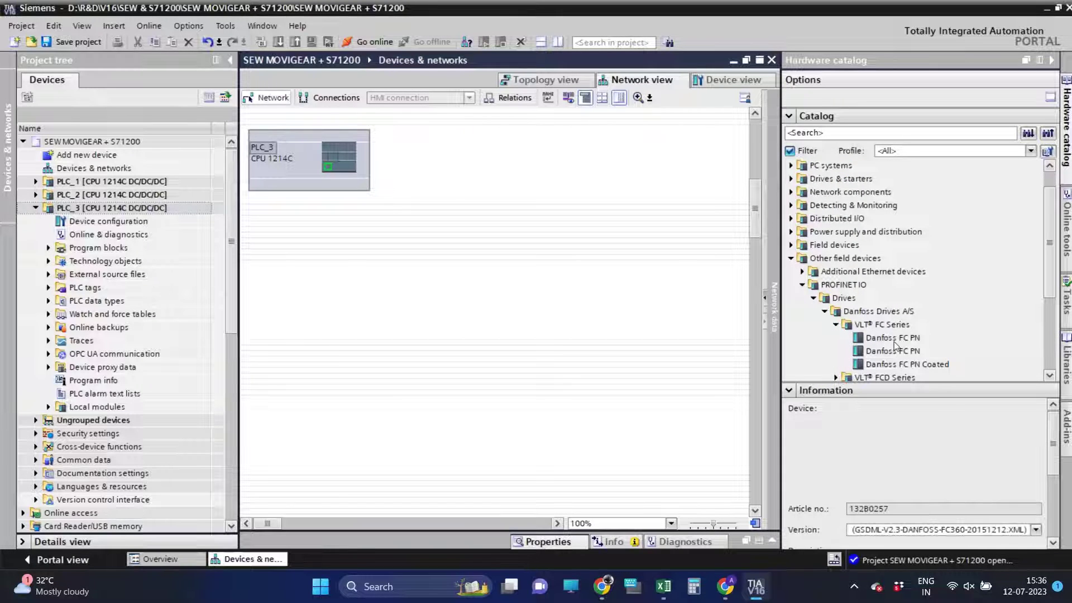
left_click_drag(892, 338, 481, 195)
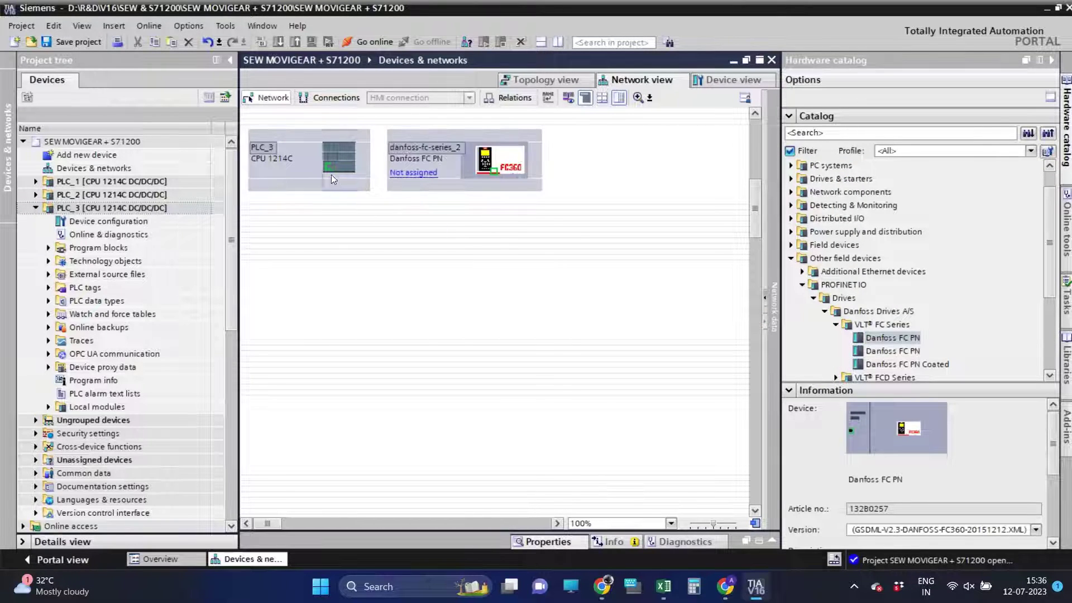
Connect PLC_3's PROFINET port to the new Danfoss drive and collapse the expanded hardware catalog folders
left_click_drag(327, 166, 490, 170)
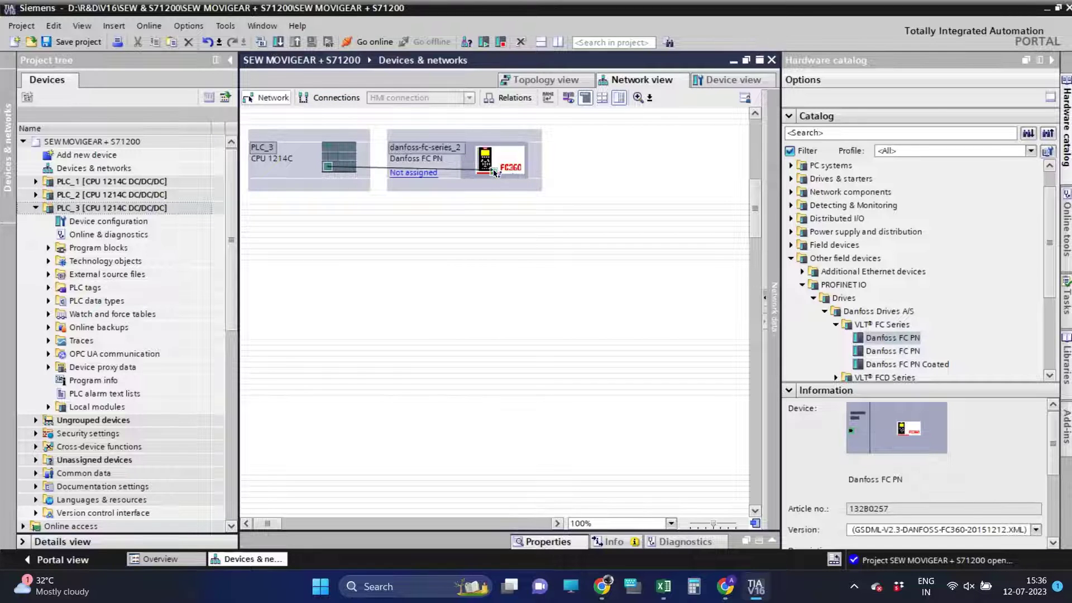
left_click(503, 184)
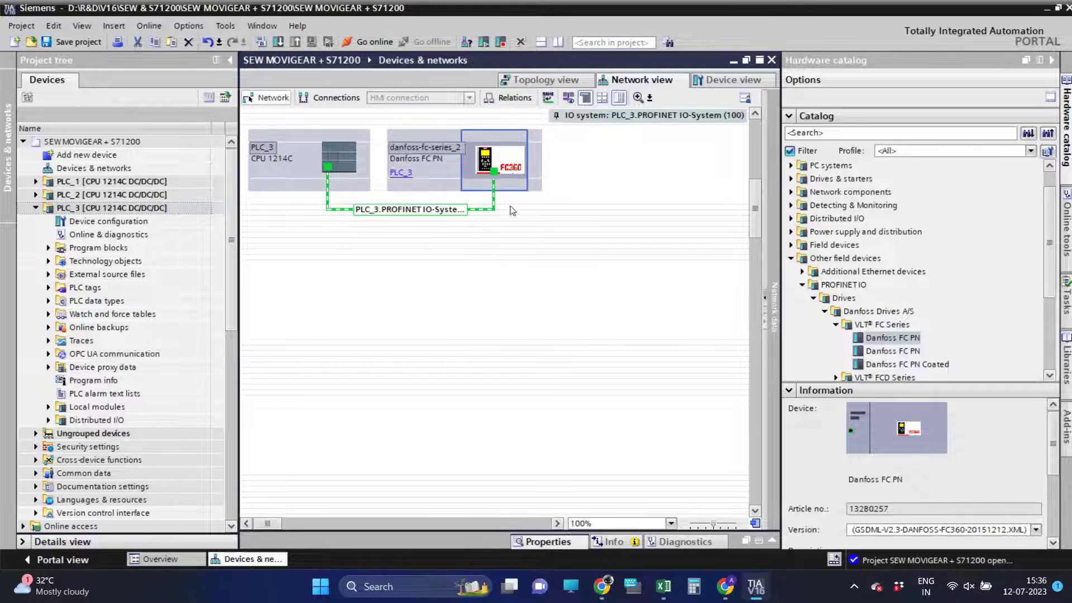
right_click(516, 237)
left_click(547, 186)
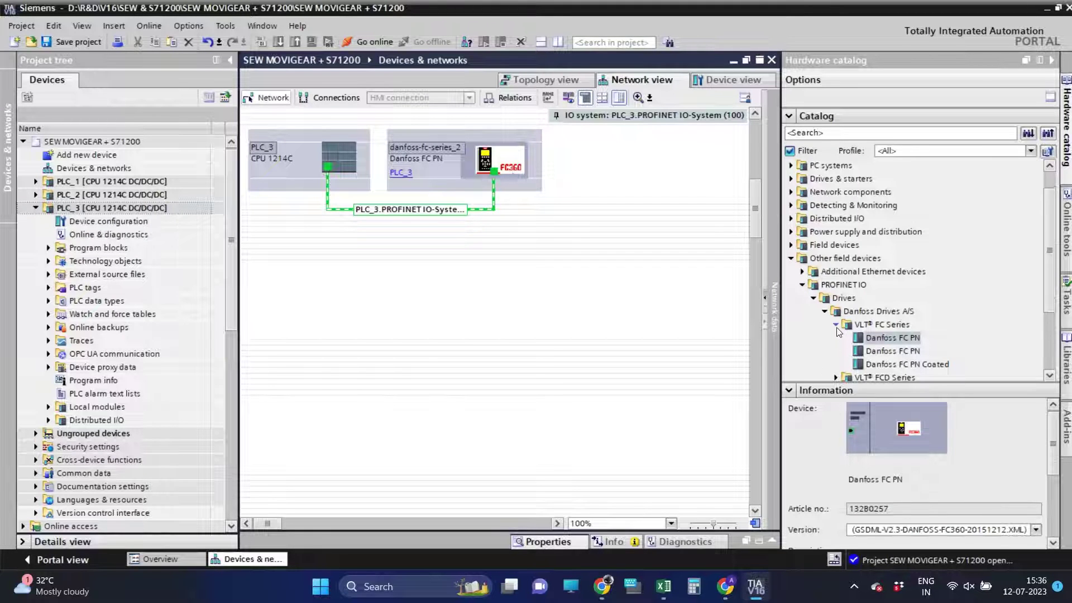
left_click(825, 310)
left_click(814, 298)
left_click(802, 284)
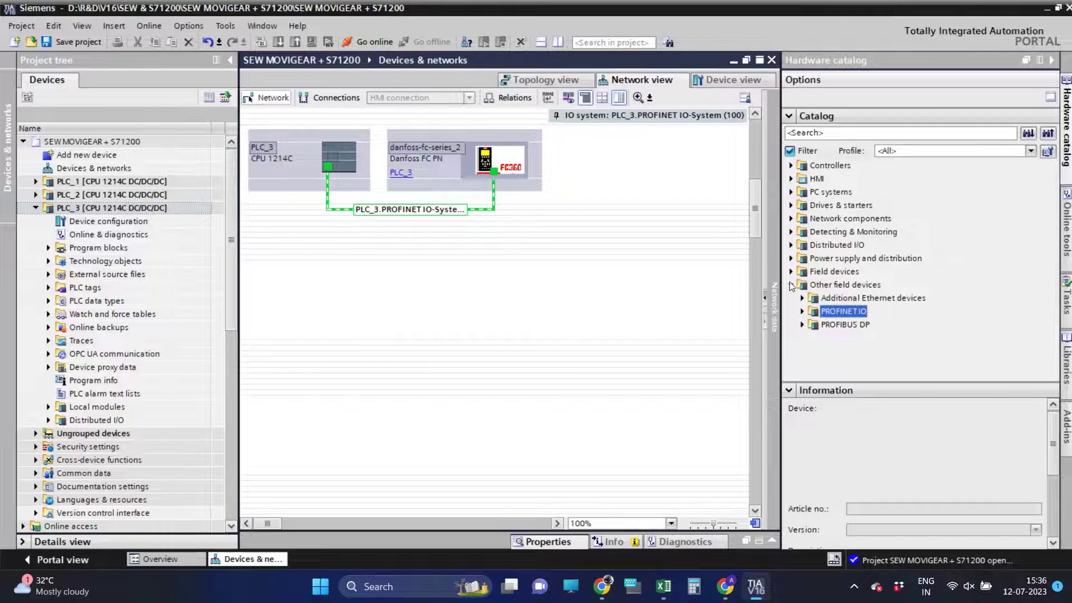
left_click(791, 284)
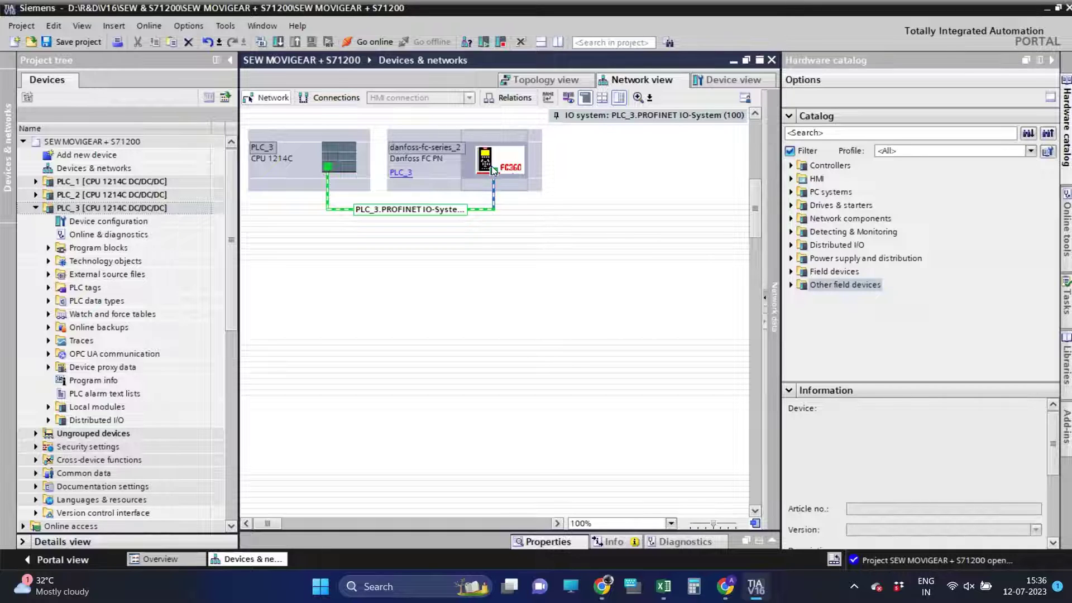
Insert the module PPO 3 - 2/2 Words, Danfoss Telegram 103 into slot 1 of the new Danfoss drive
double_click(437, 176)
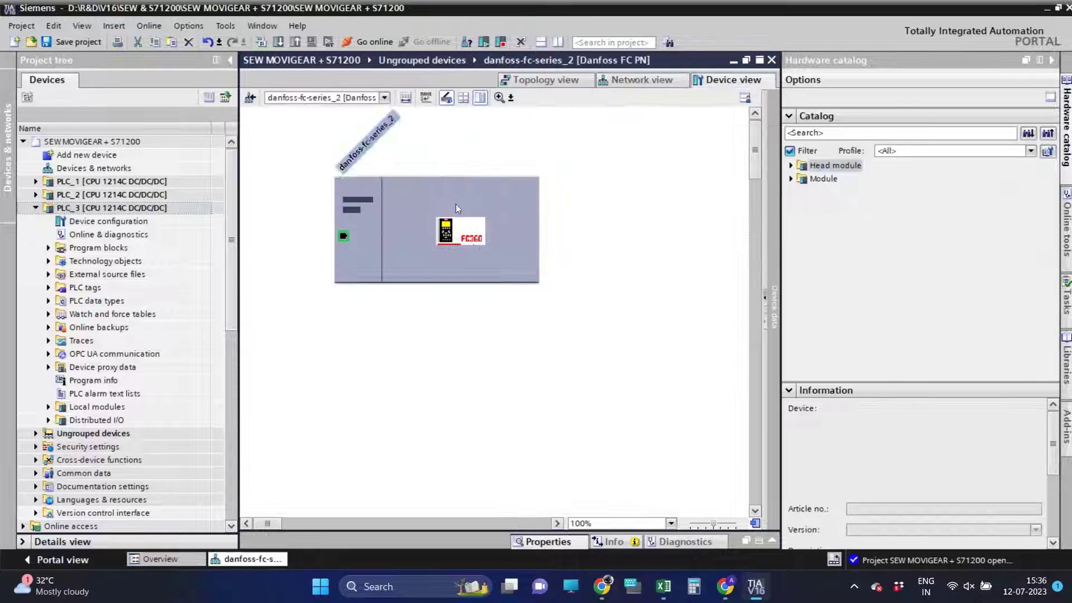
left_click(766, 296)
left_click(790, 179)
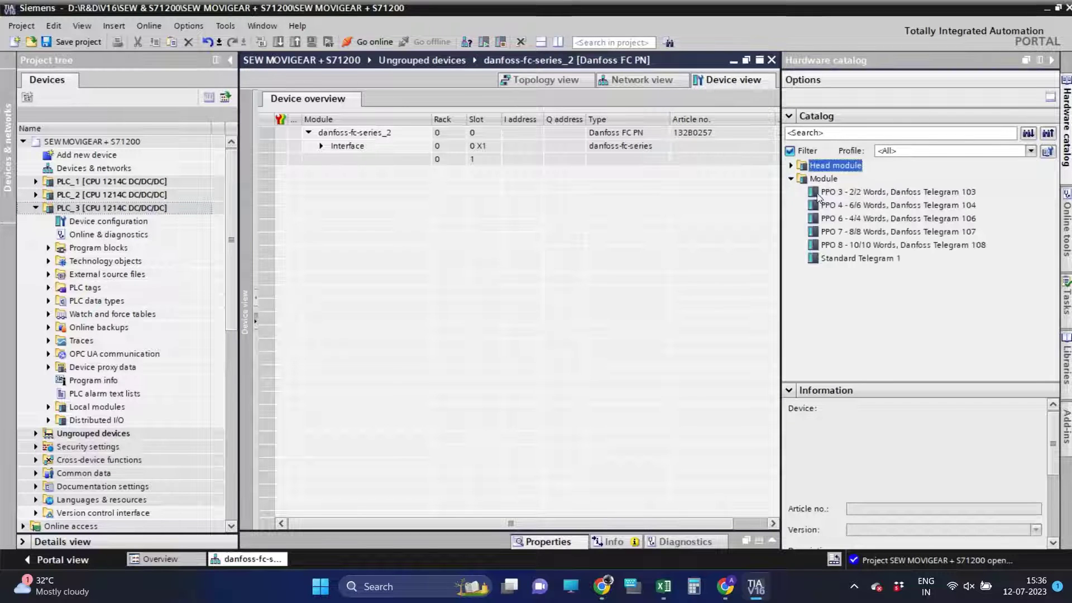
double_click(824, 193)
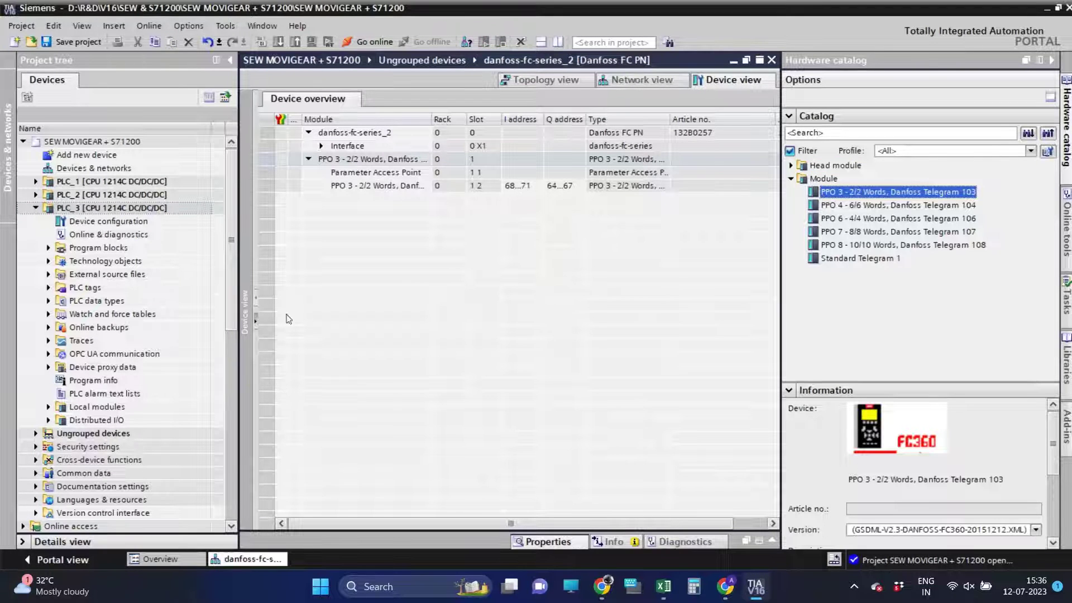
left_click(255, 321)
left_click(790, 179)
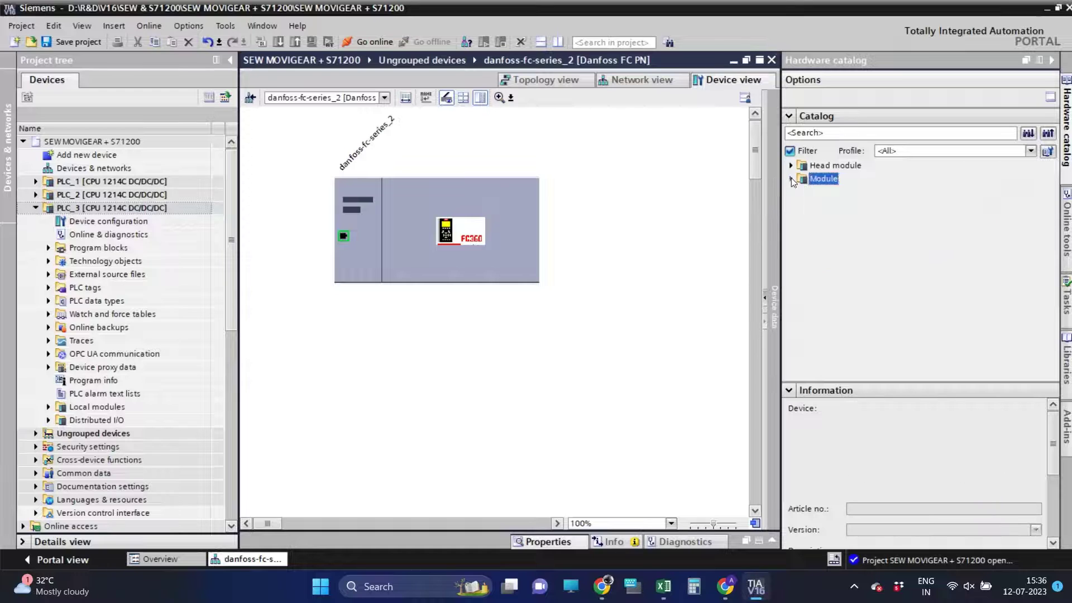
left_click(1052, 60)
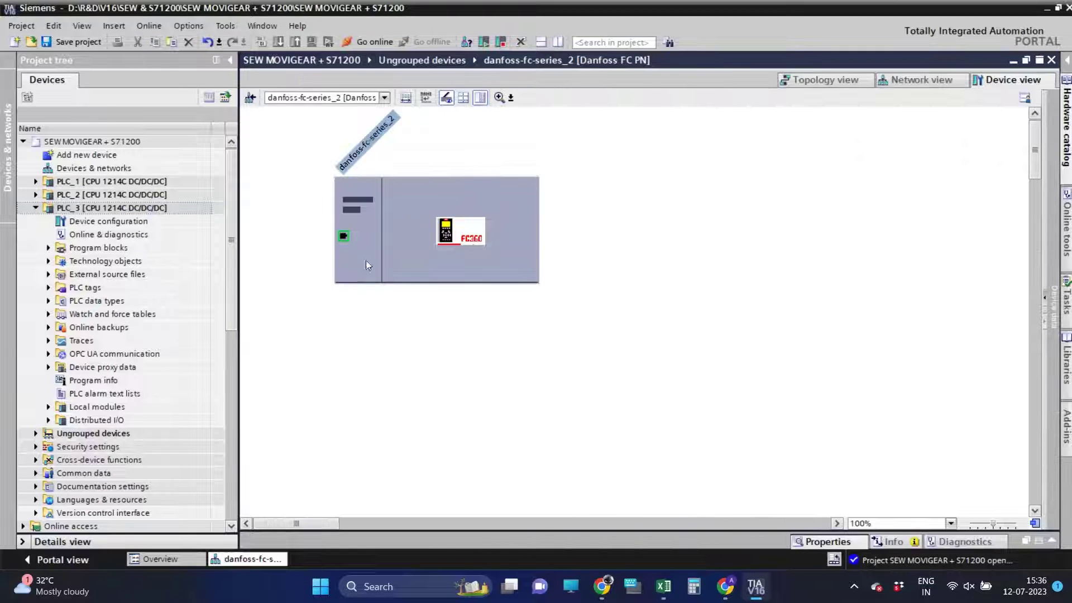
Show the address labels in the network view and set the Danfoss drive's IP address to 10.1.0.12
left_click(921, 84)
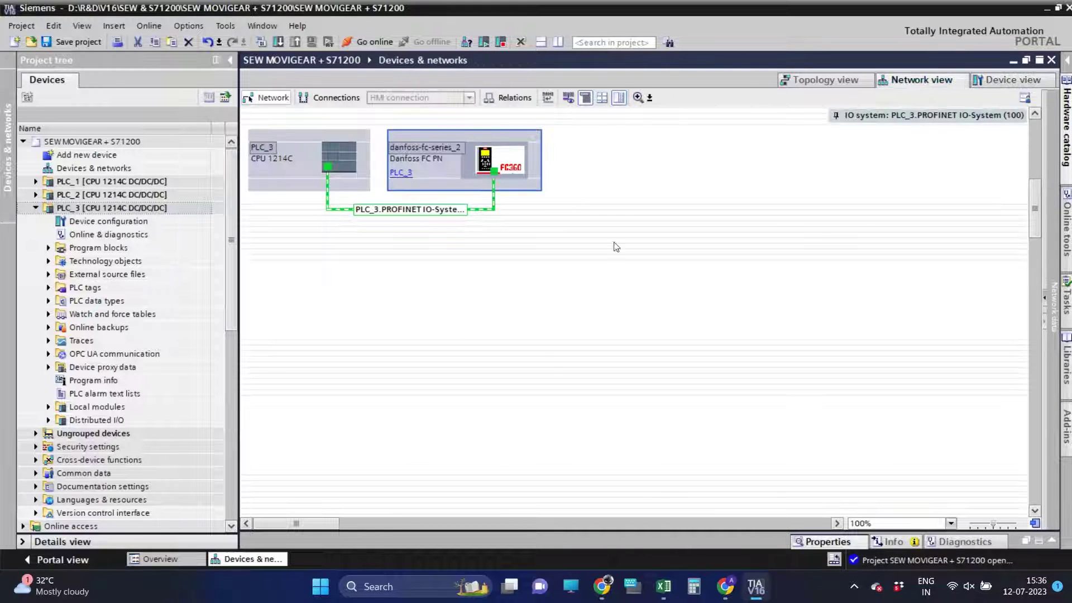
left_click(568, 99)
double_click(454, 201)
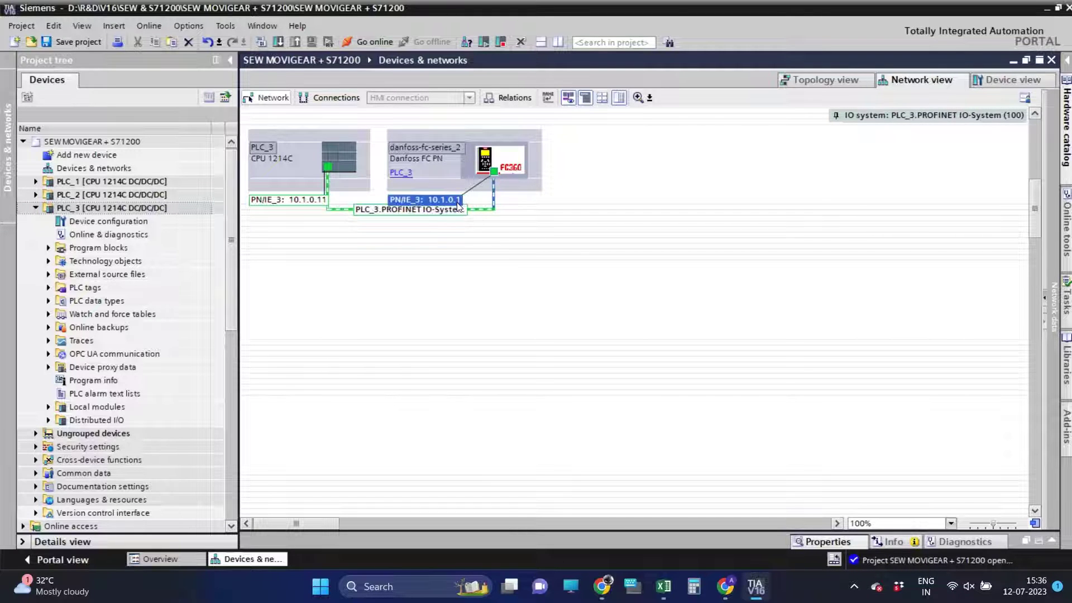
left_click(709, 519)
type("2")
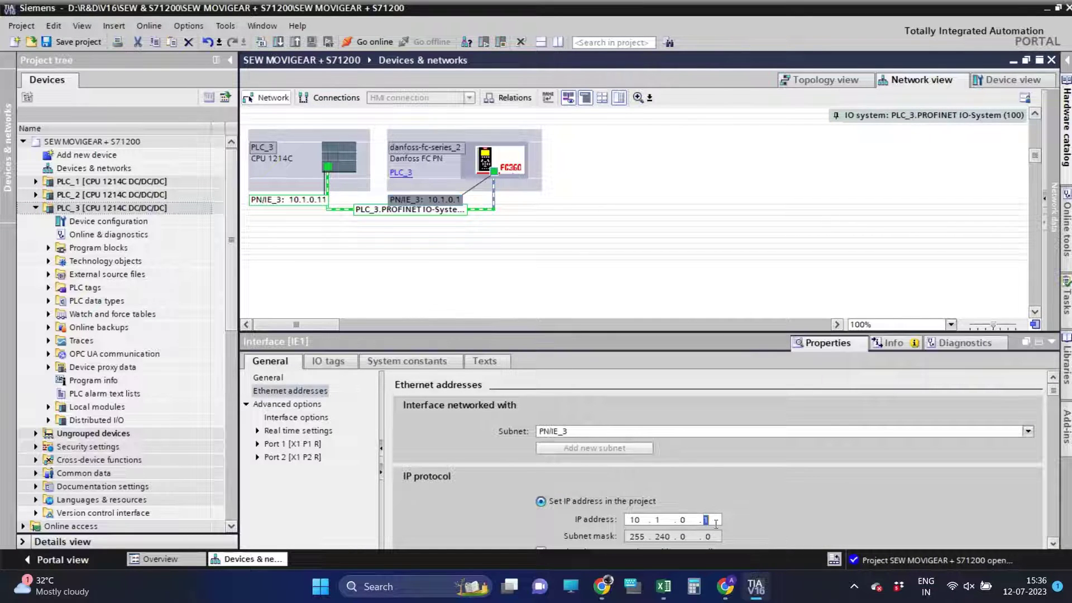
left_click(1052, 341)
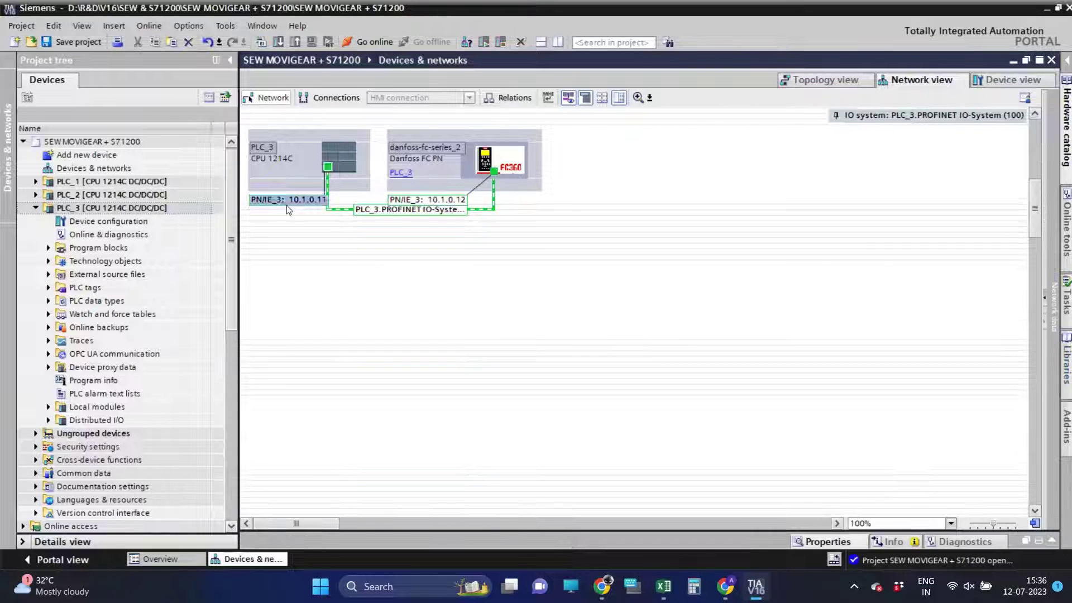
Assign the PROFINET device name danfoss-fc-series_2 to the Danfoss drive found in the network
right_click(492, 155)
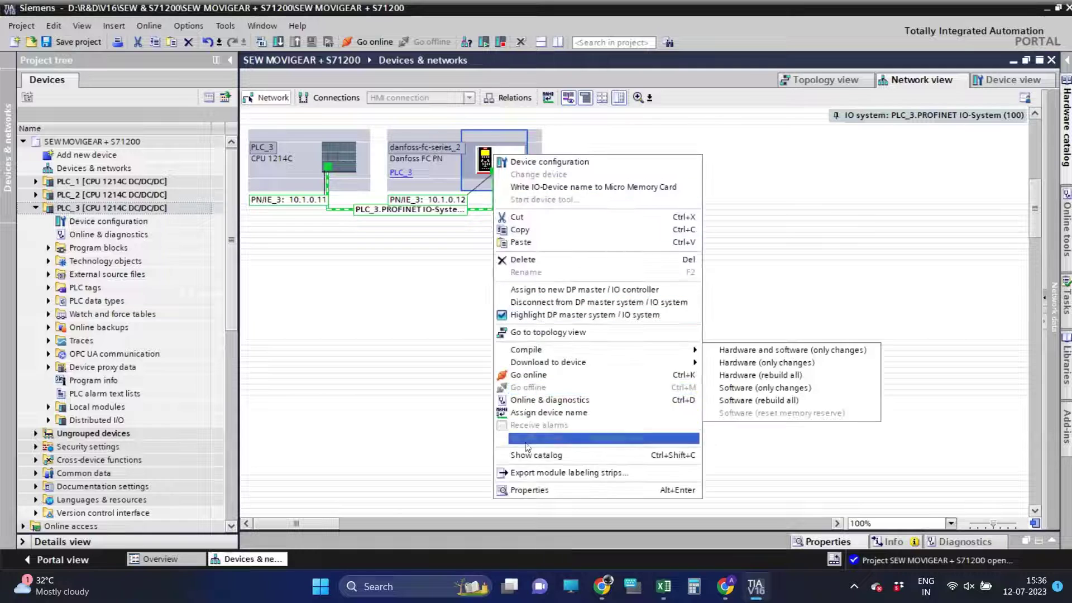
left_click(528, 416)
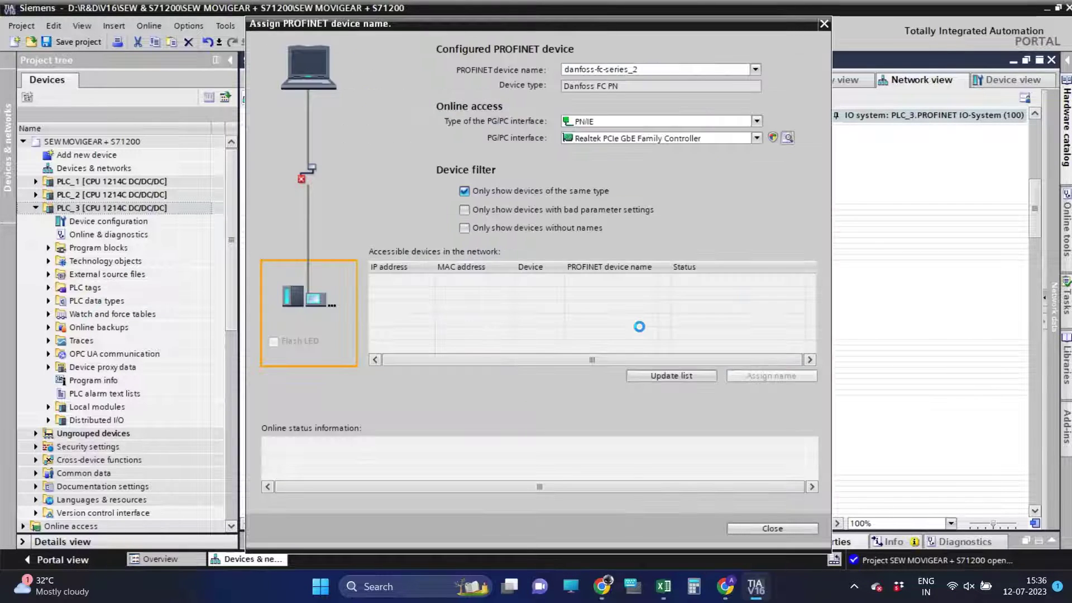
left_click(657, 379)
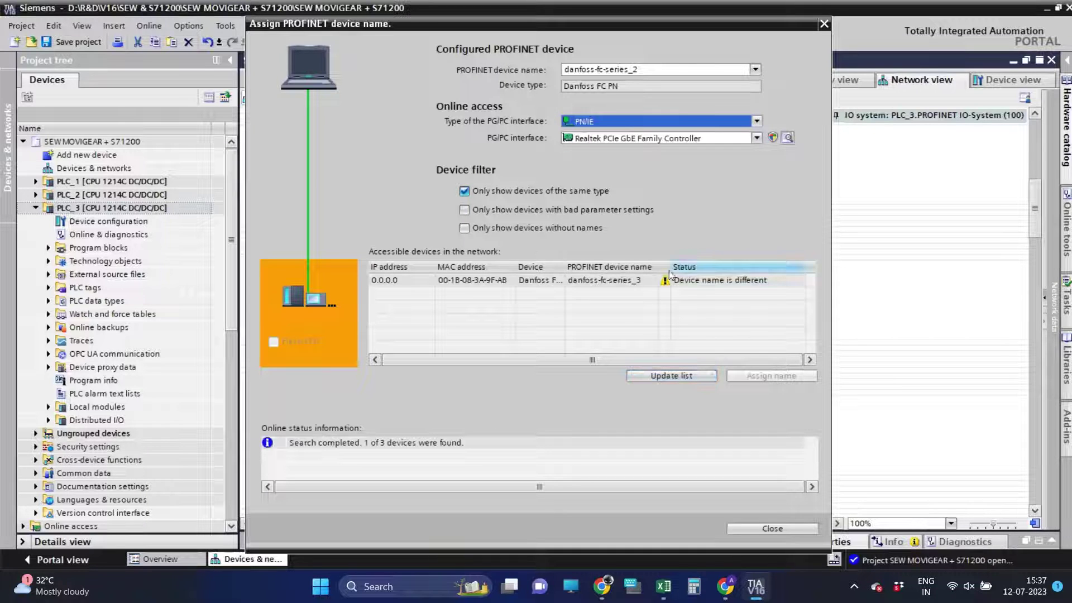
left_click(780, 376)
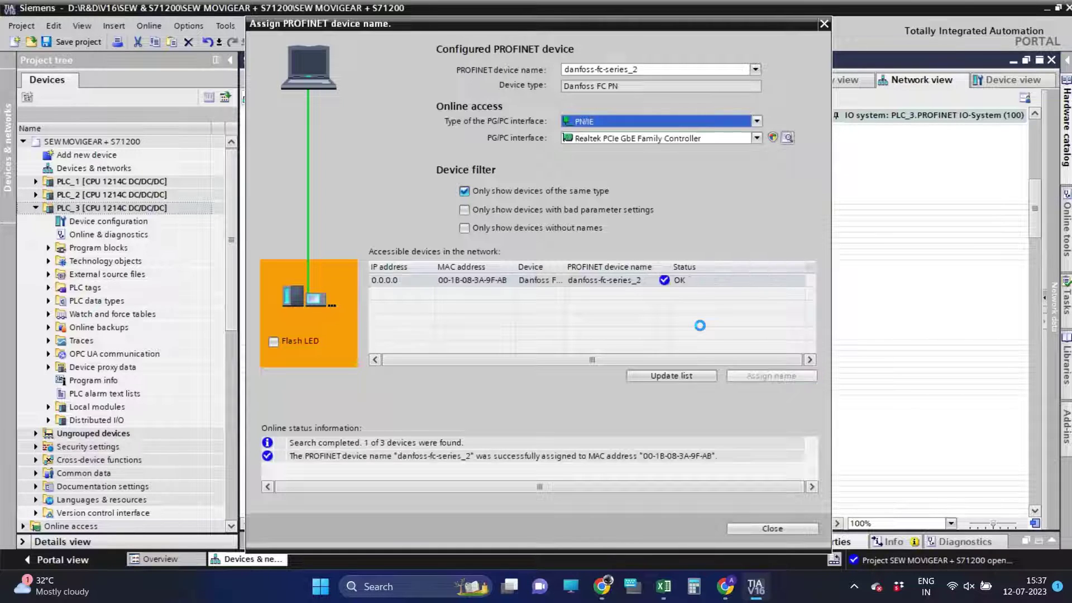
left_click(772, 528)
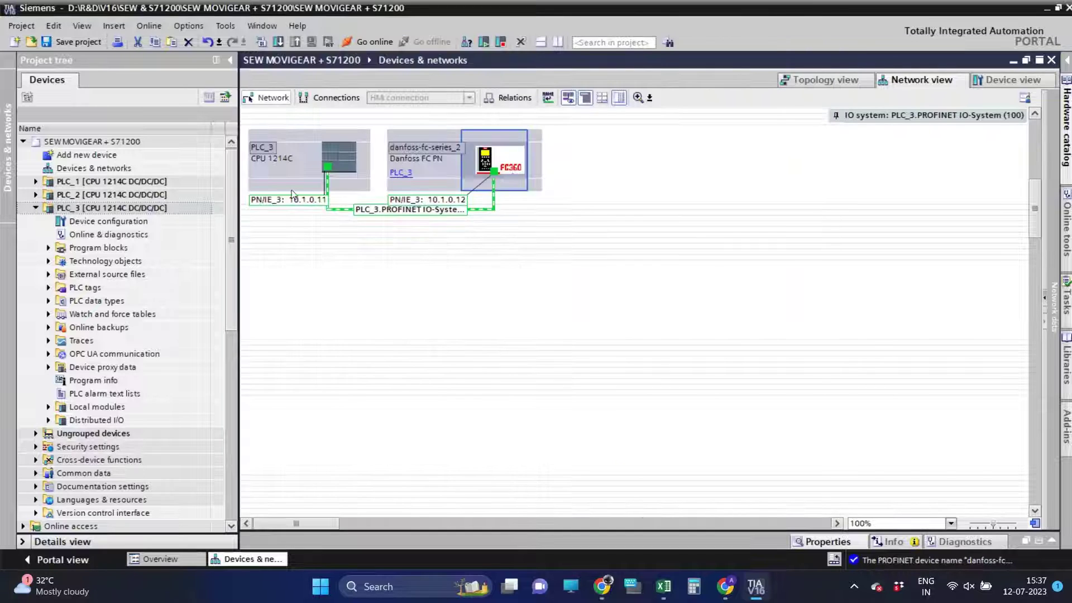
Compile the PLC_3 configuration and save the project
left_click(261, 41)
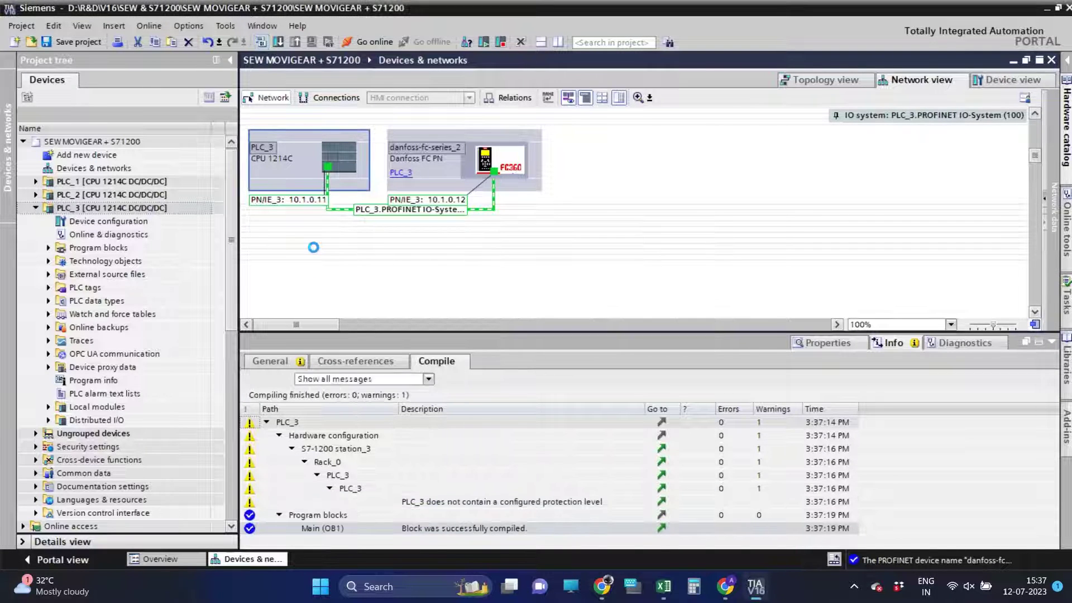
left_click(78, 42)
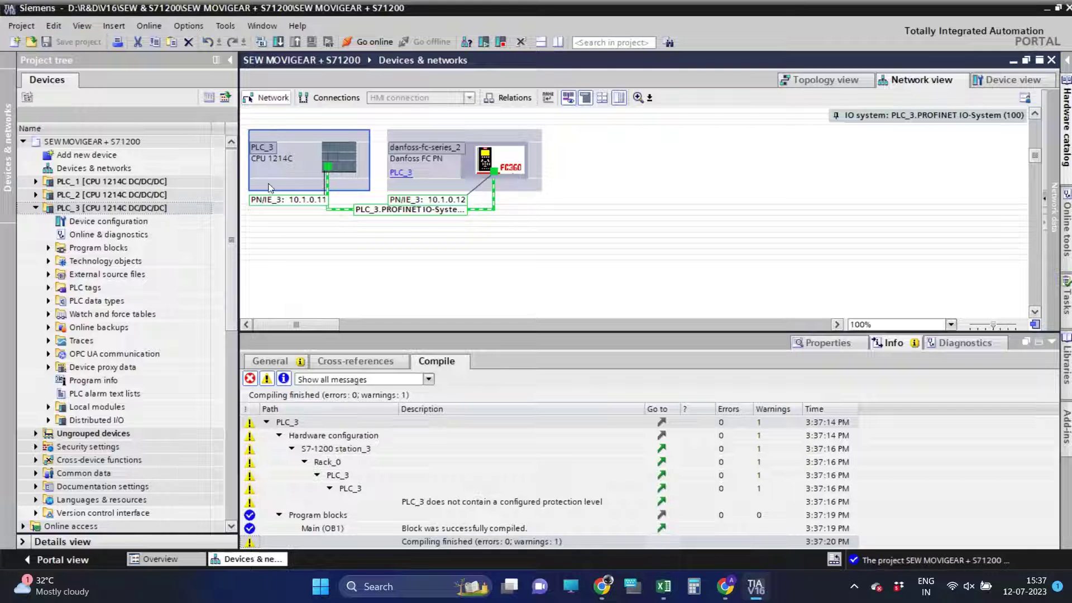
Start the download of PLC_3 and search for accessible devices through the PN/IE_3 subnet connection
left_click(278, 42)
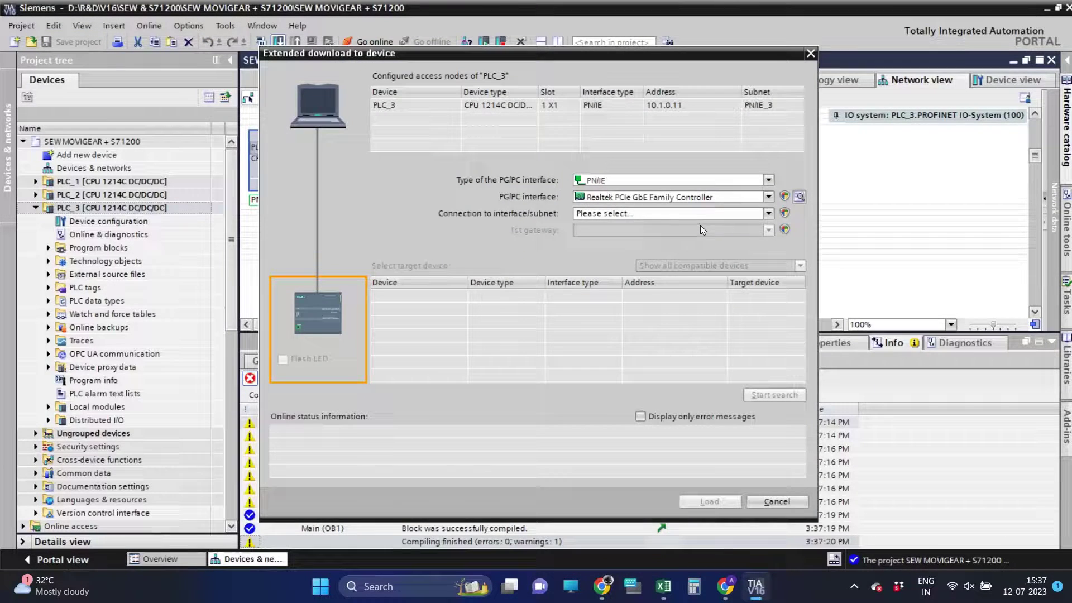
left_click(631, 214)
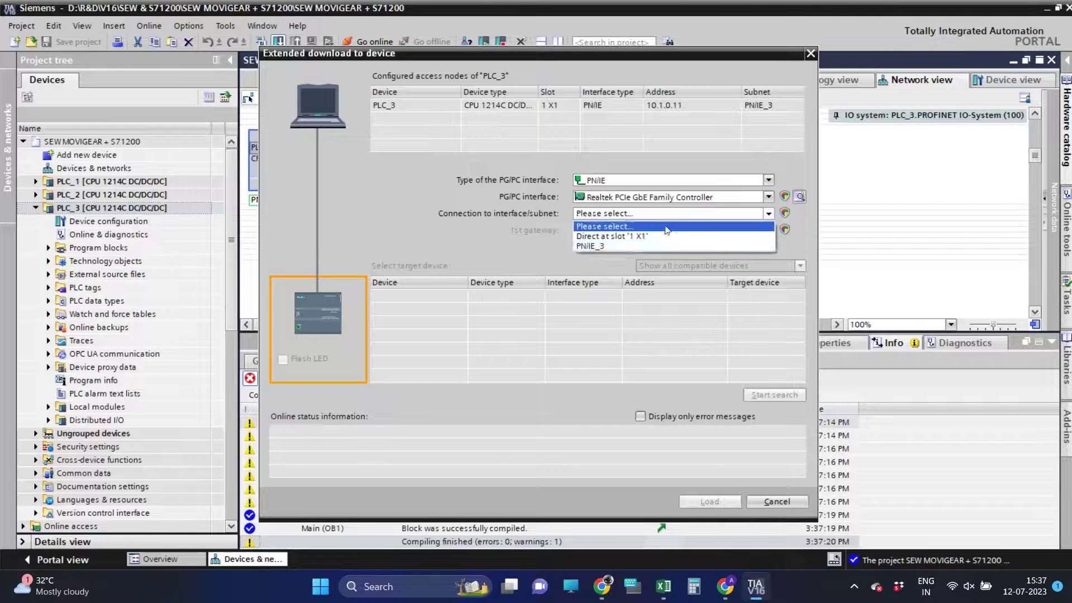
left_click(628, 248)
left_click(748, 267)
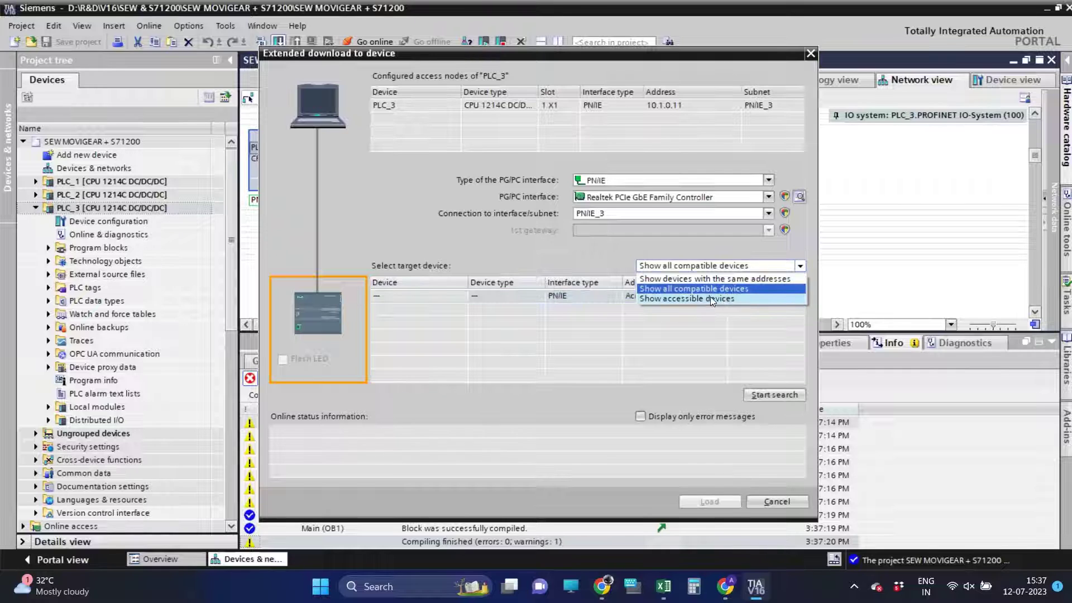
left_click(720, 287)
left_click(770, 395)
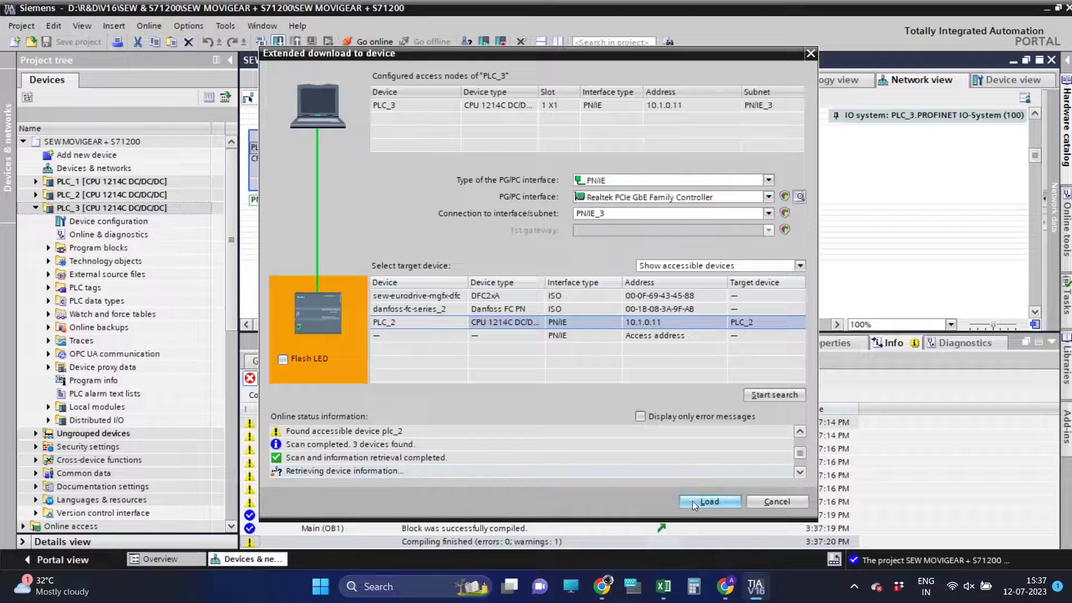
Load PLC_3 into the CPU found at 10.1.0.11, continuing without synchronization and stopping all modules, and finish the download
left_click(692, 501)
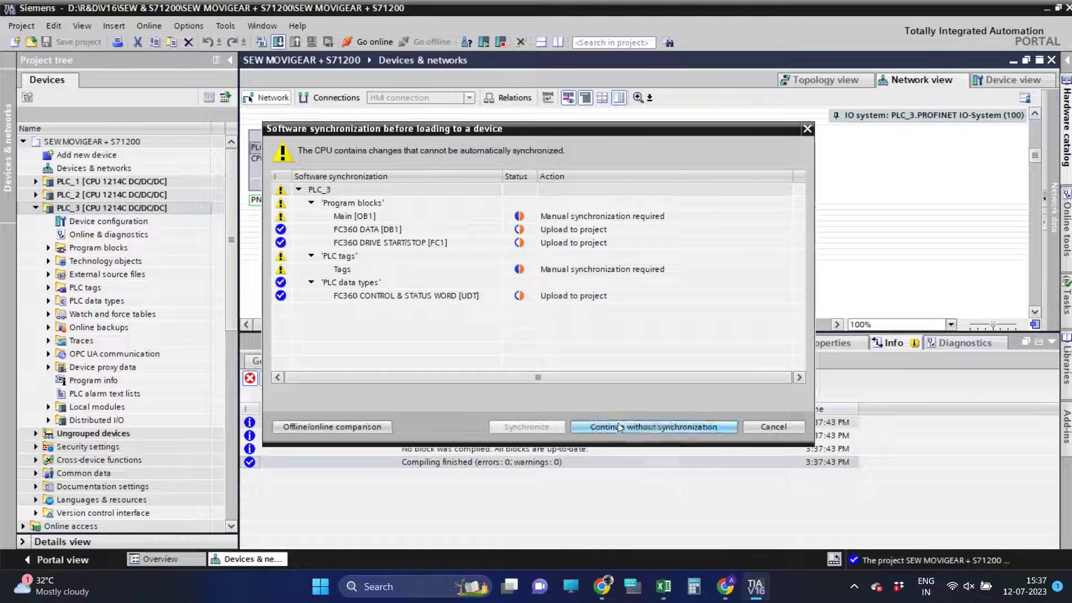
left_click(636, 426)
left_click(743, 294)
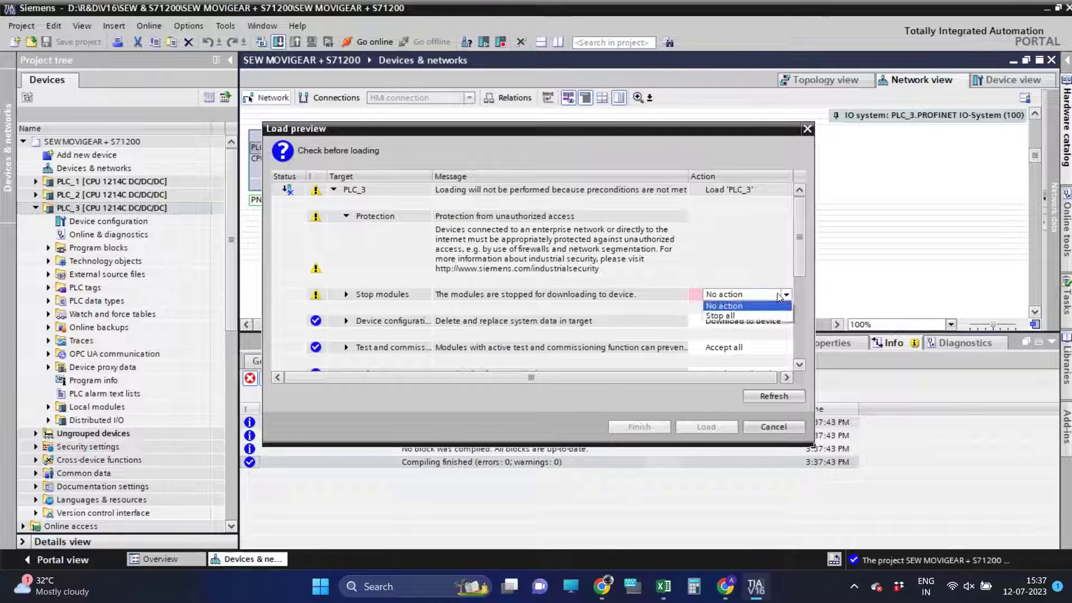
left_click(726, 316)
left_click(695, 425)
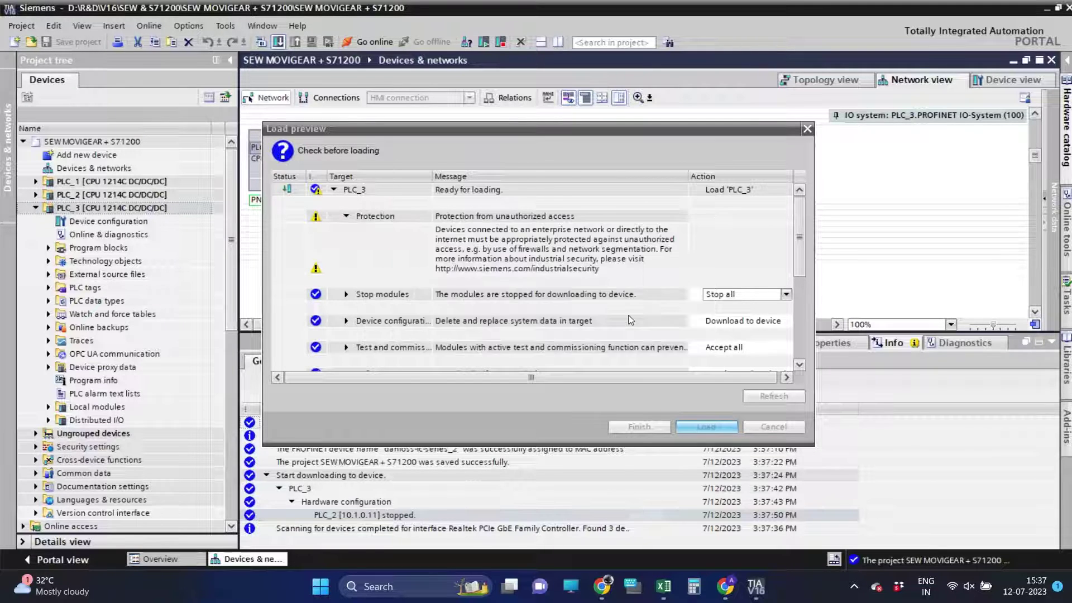
left_click(646, 426)
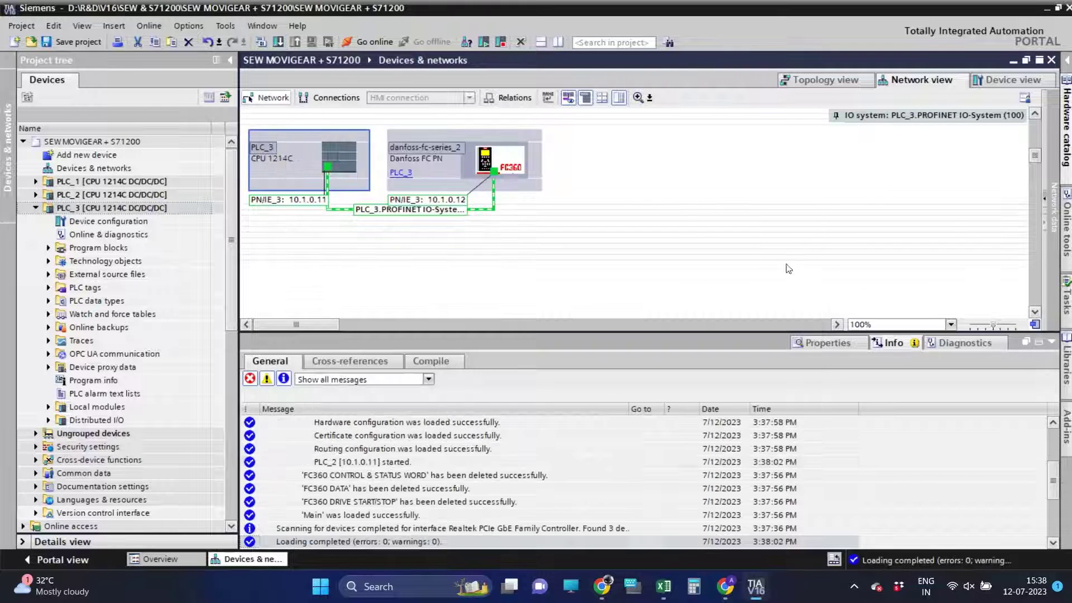
Go online with PLC_3 and collapse the inspector area below the network view
left_click(371, 42)
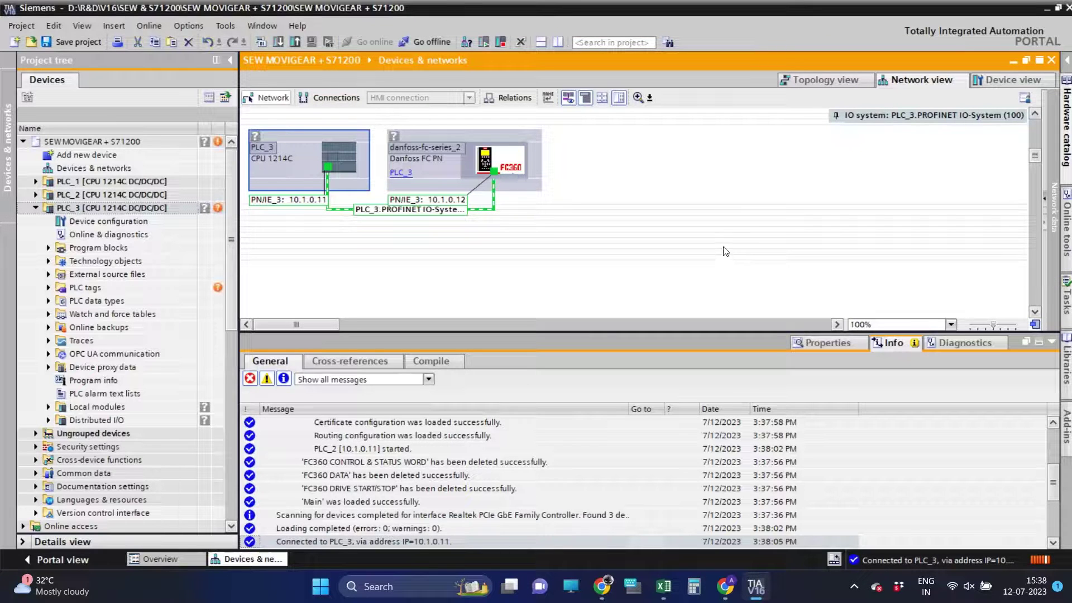
left_click(1053, 343)
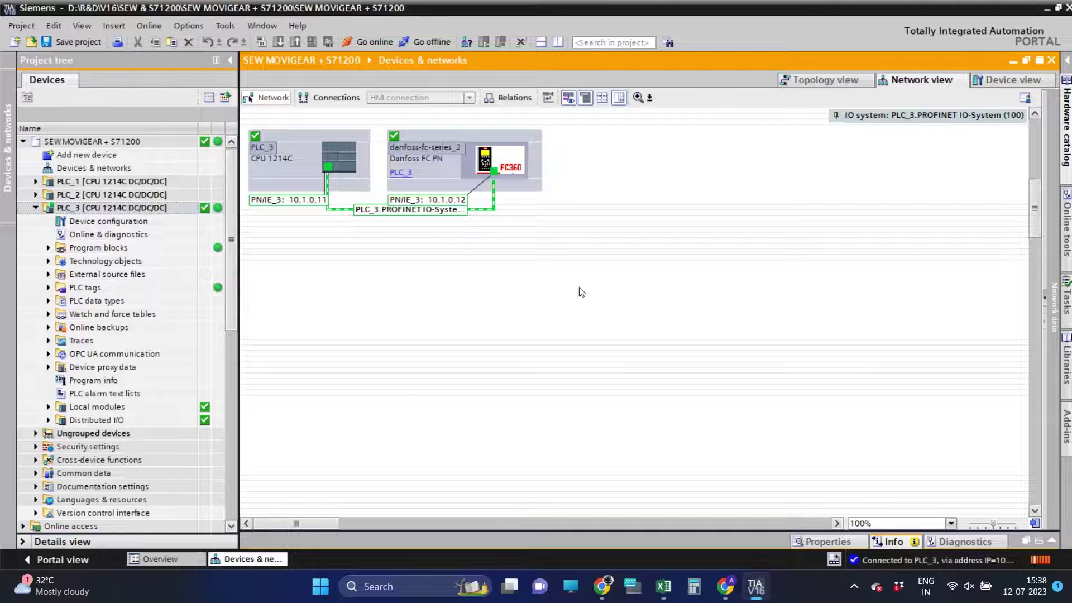
Dock the TIA Portal window to the right half of the desktop and switch to MCT 10 Set-up Software
key("super+Right")
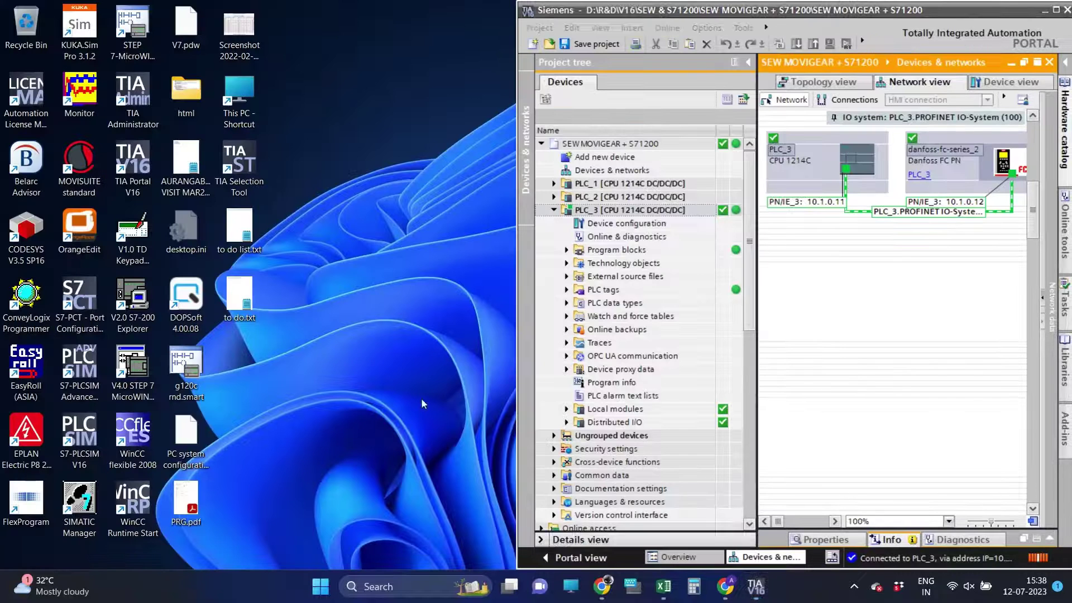
key("super+s")
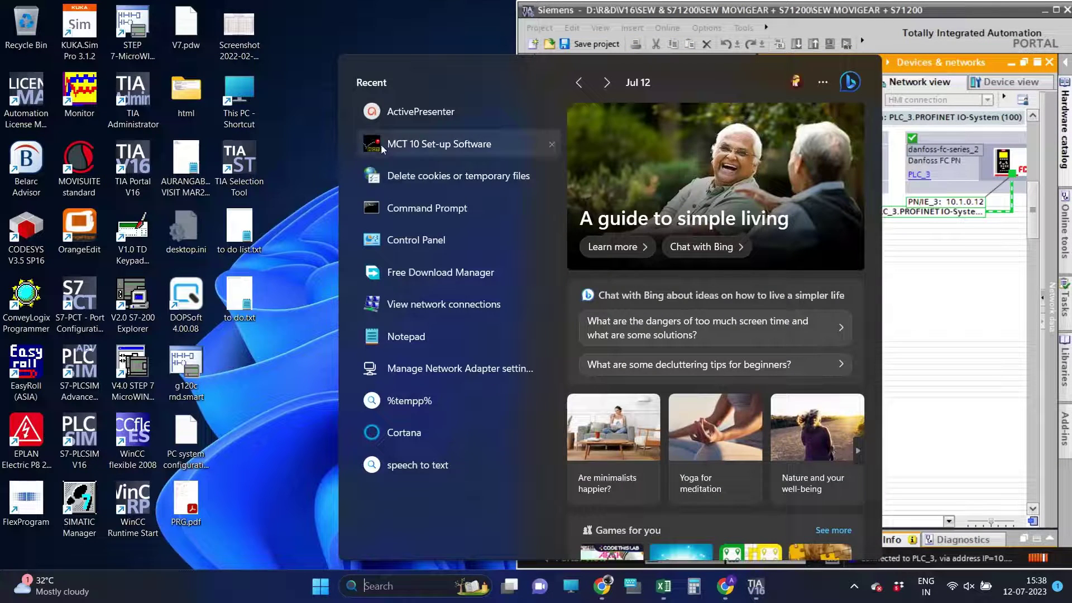
left_click(436, 144)
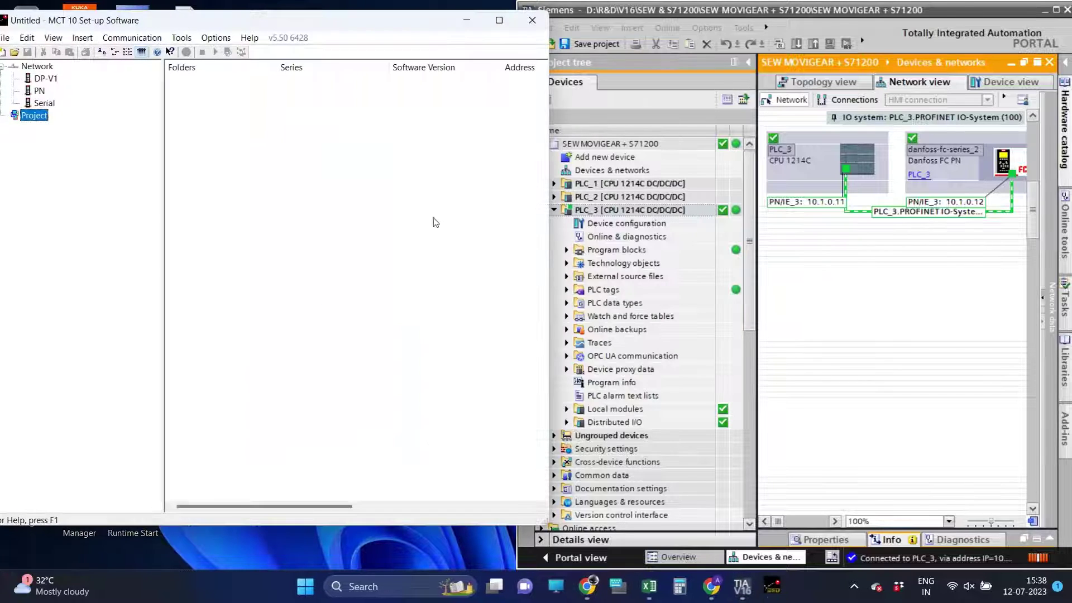
Scan the PN network for drives and view the control word status of the FC-360 drive at 10.1.0.12
left_click(39, 90)
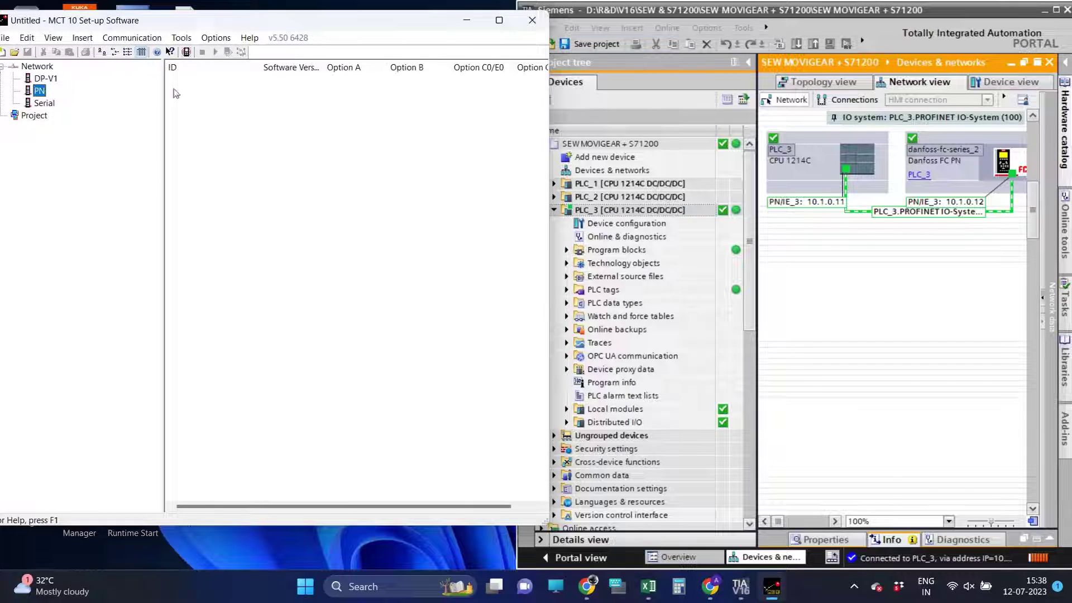
left_click(186, 51)
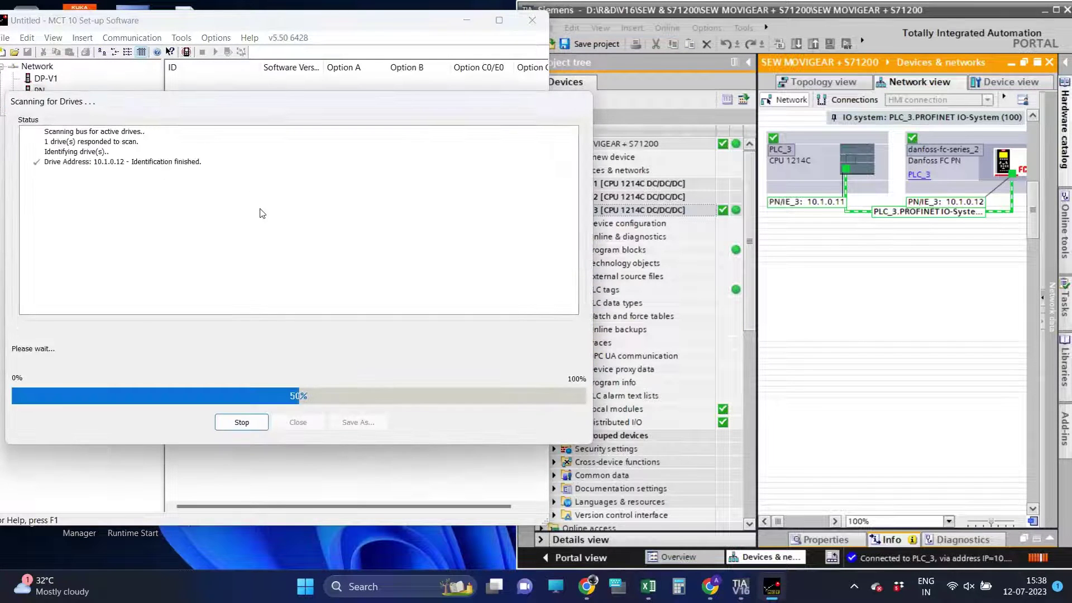
left_click(12, 91)
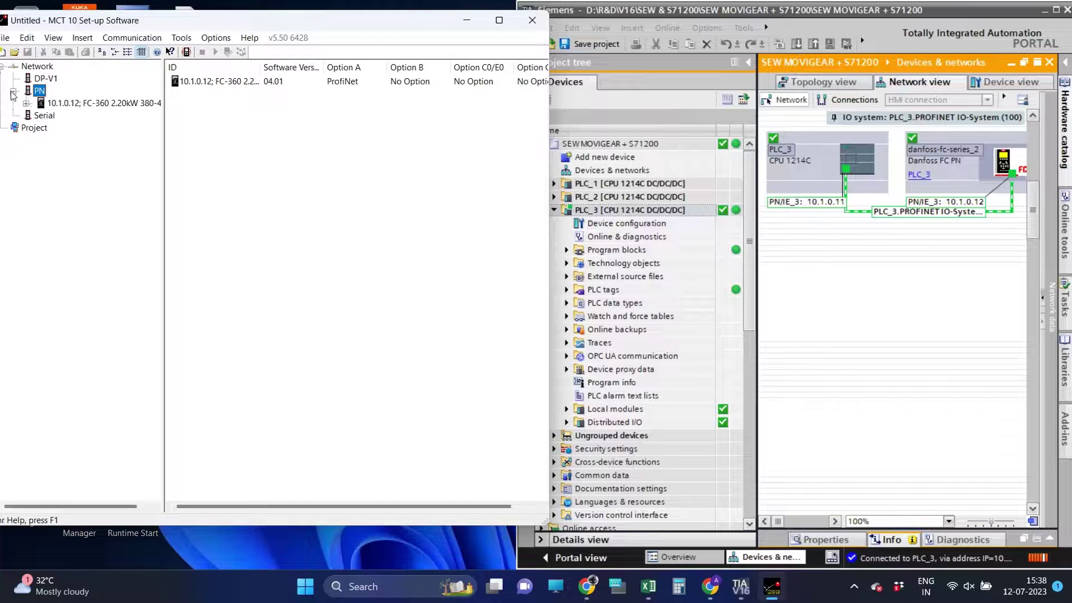
left_click(26, 103)
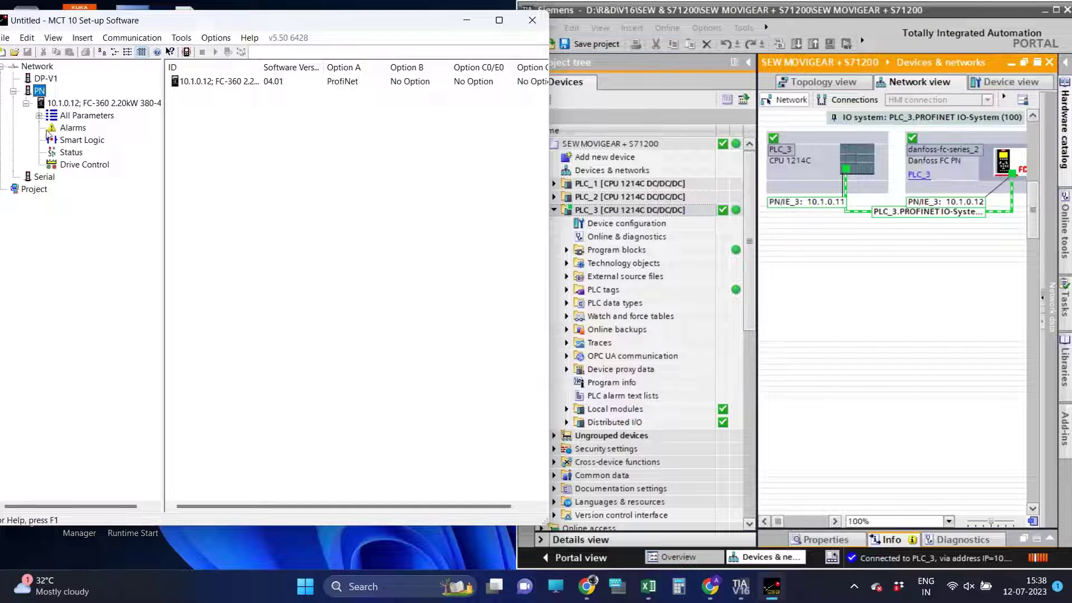
left_click(69, 153)
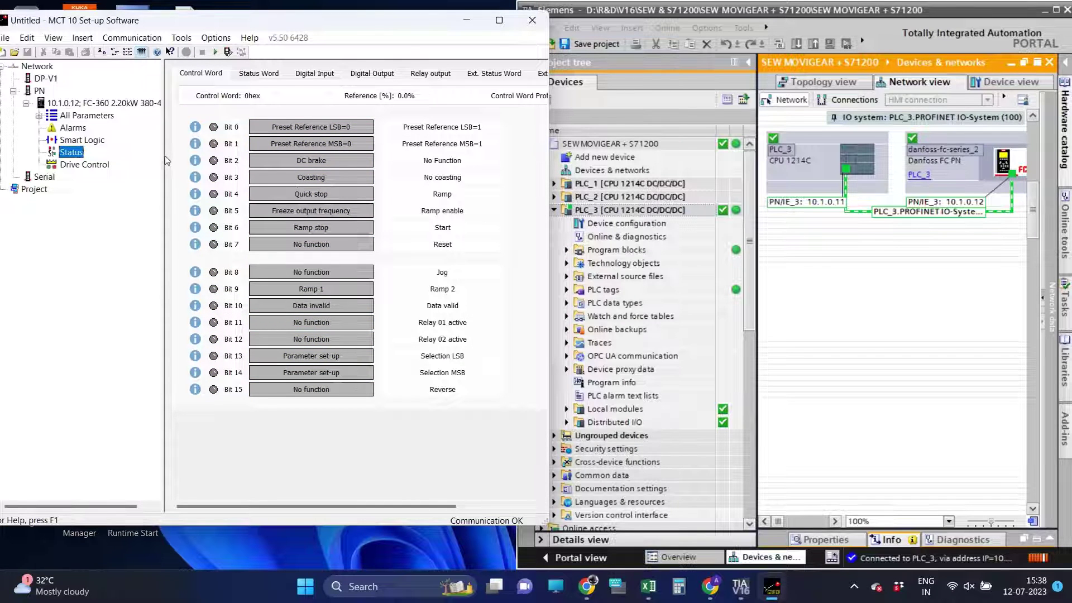
mouse_move(160, 154)
left_mouse_down()
mouse_move(133, 152)
mouse_move(146, 150)
left_mouse_up()
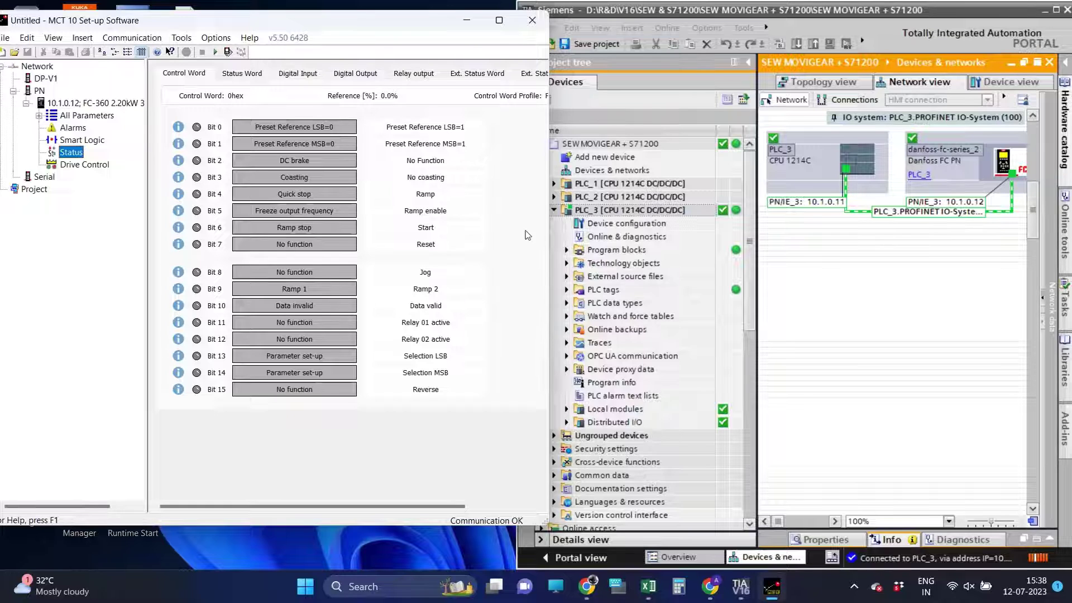
Switch back to TIA Portal and add a new PLC data type under PLC_3
left_click(884, 284)
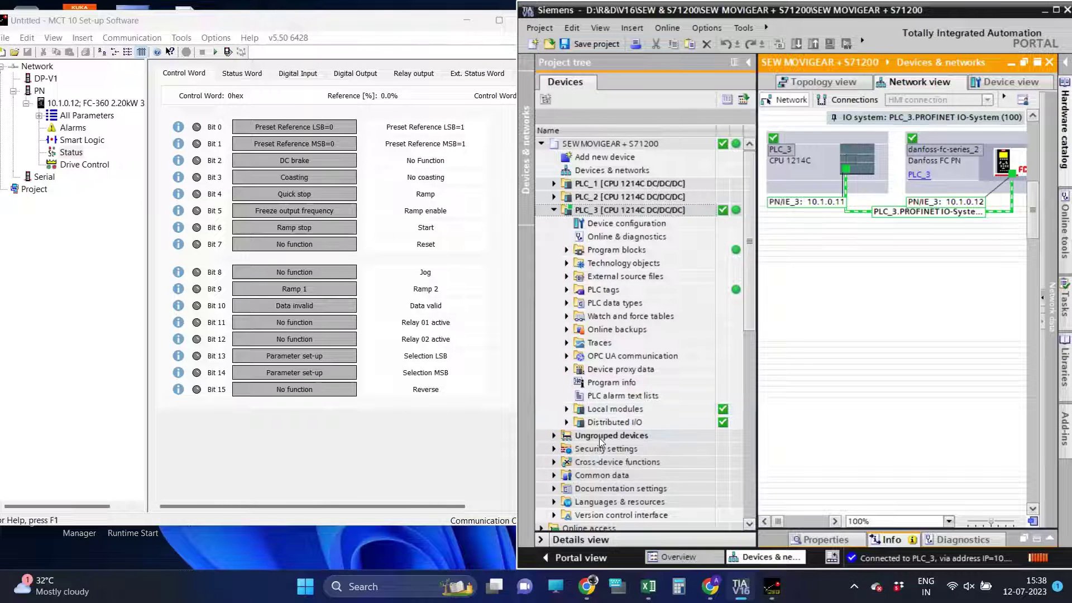
left_click(567, 303)
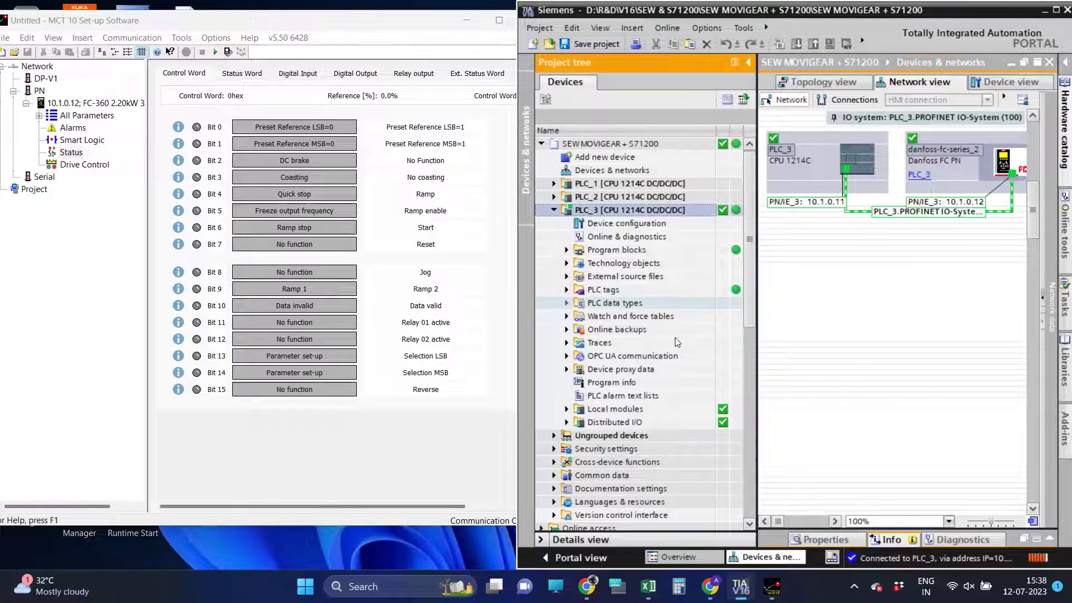
left_click(600, 316)
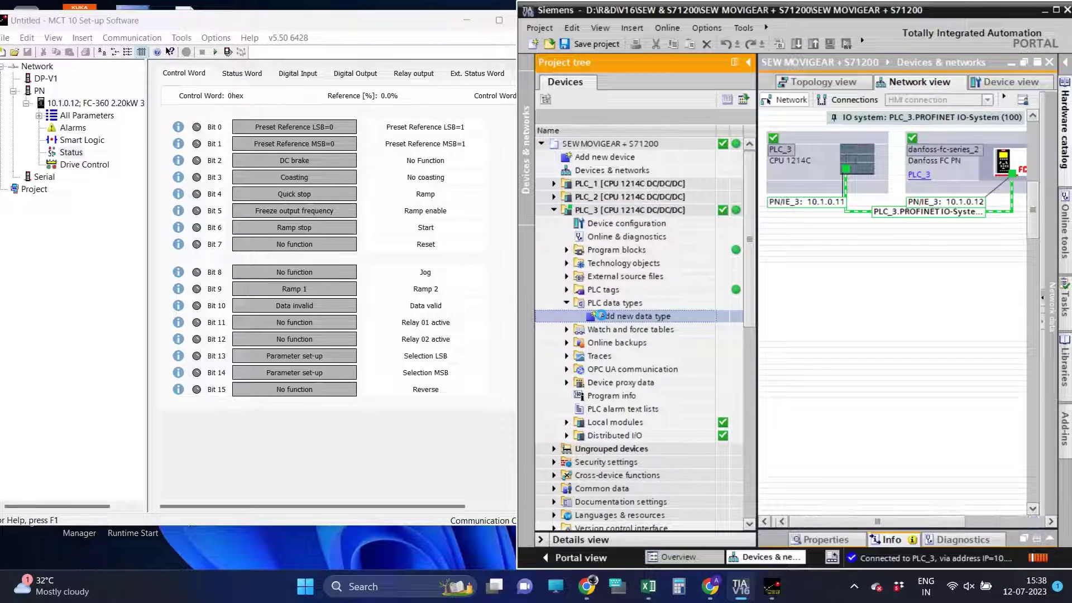
double_click(600, 315)
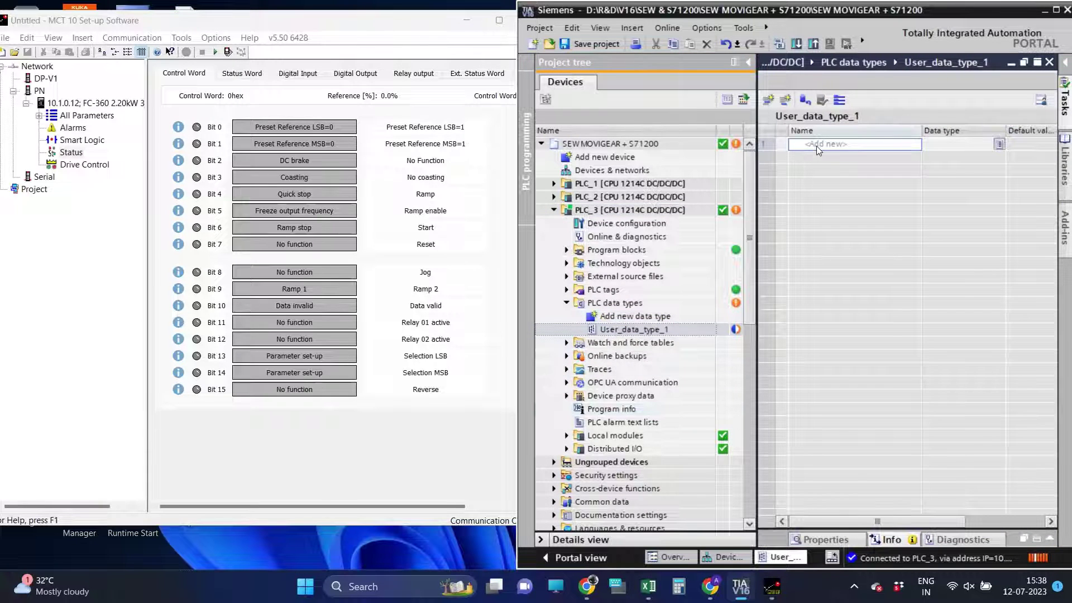
Try to rename the new PLC data type while online, and take PLC_3 offline
left_click(654, 330)
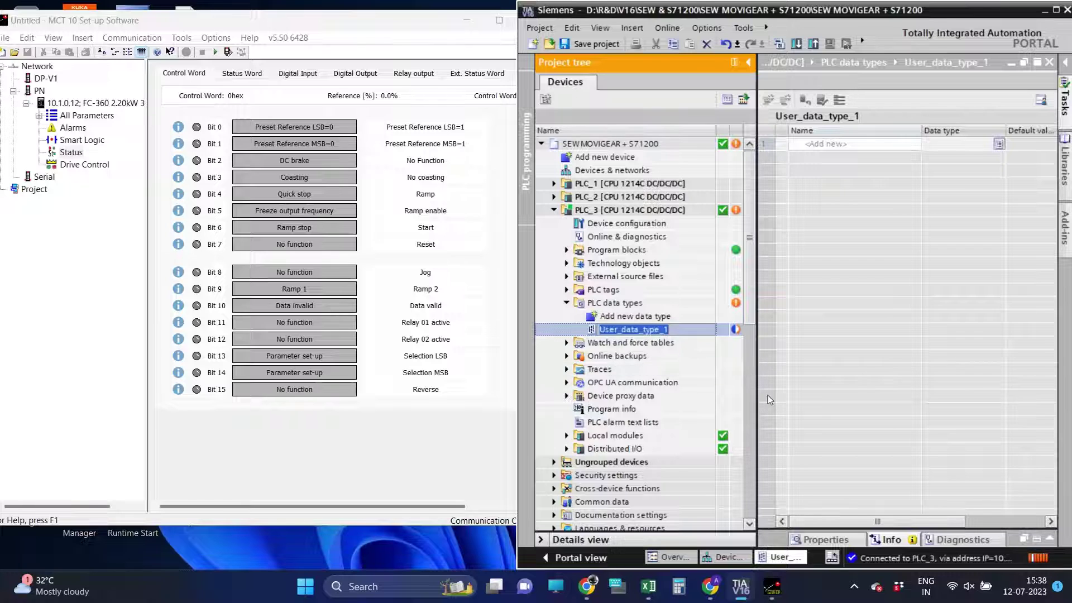
left_click(655, 331)
left_click(862, 40)
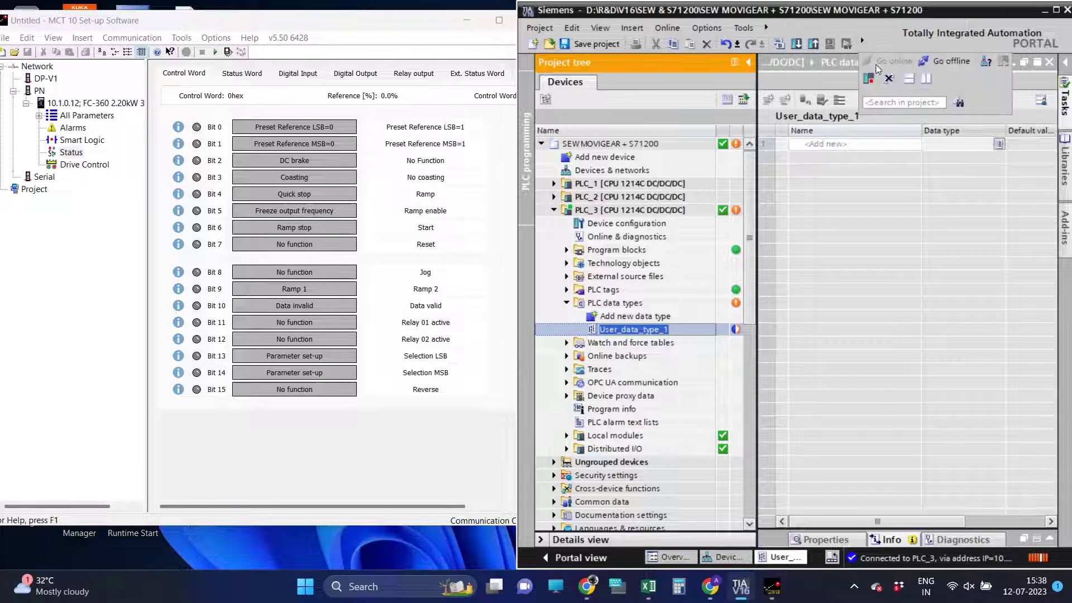
left_click(946, 61)
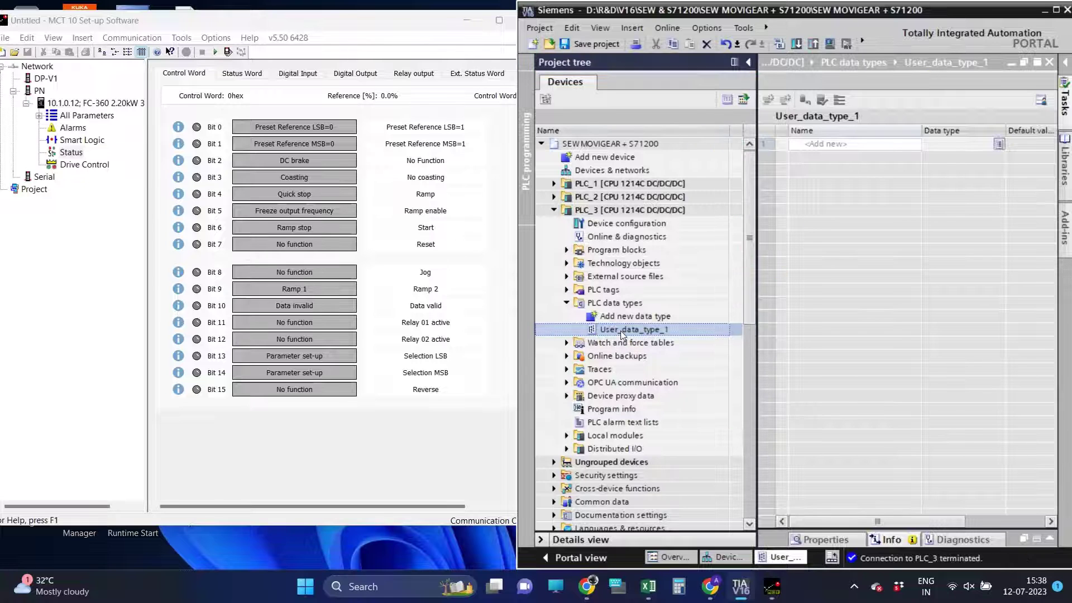
Rename the new PLC data type as FC360 CONTROL & STATUS WORDS
left_click(621, 330)
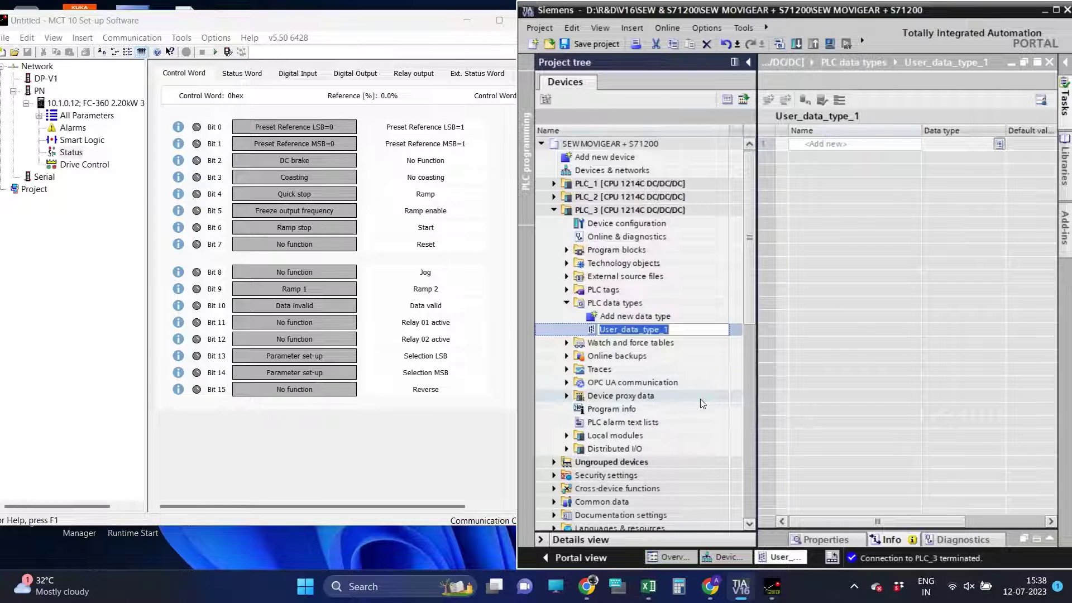
type("FC360 D")
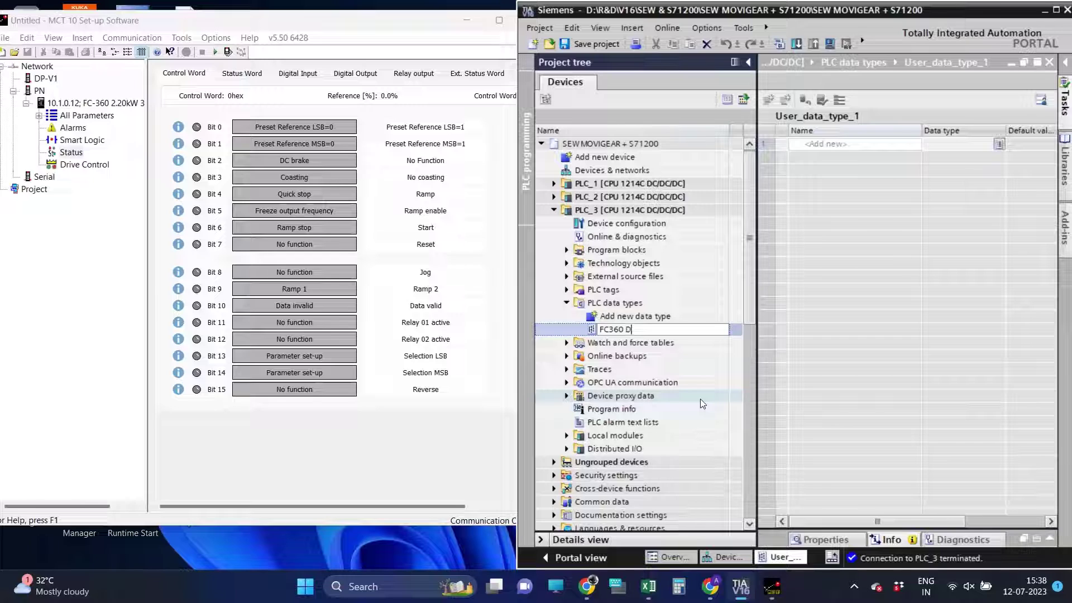
key("BackSpace")
type("CONTROL & ST")
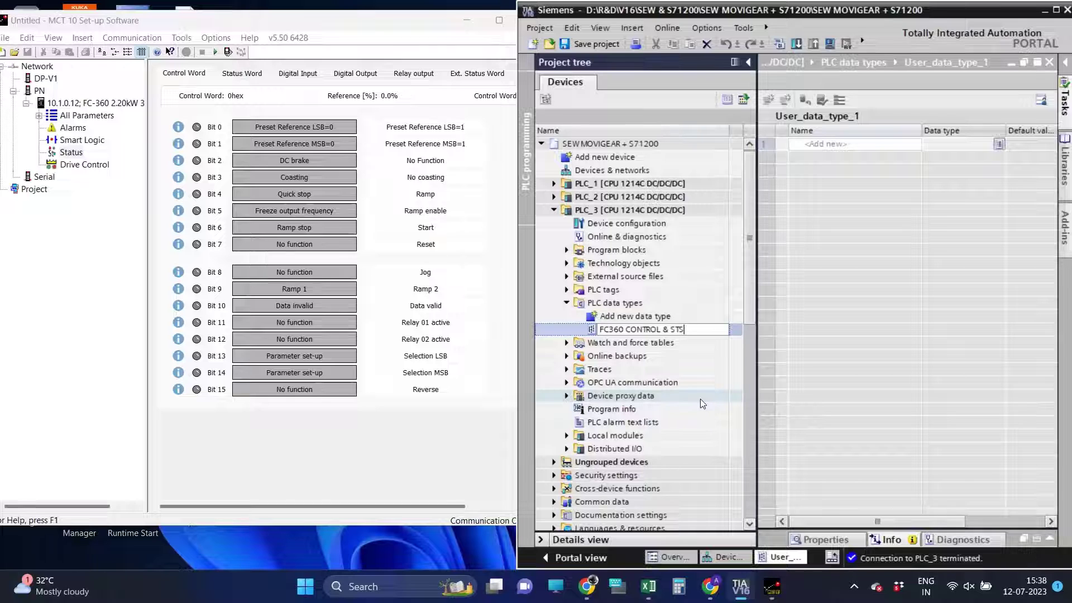
type("ATUS WORDS")
key("Return")
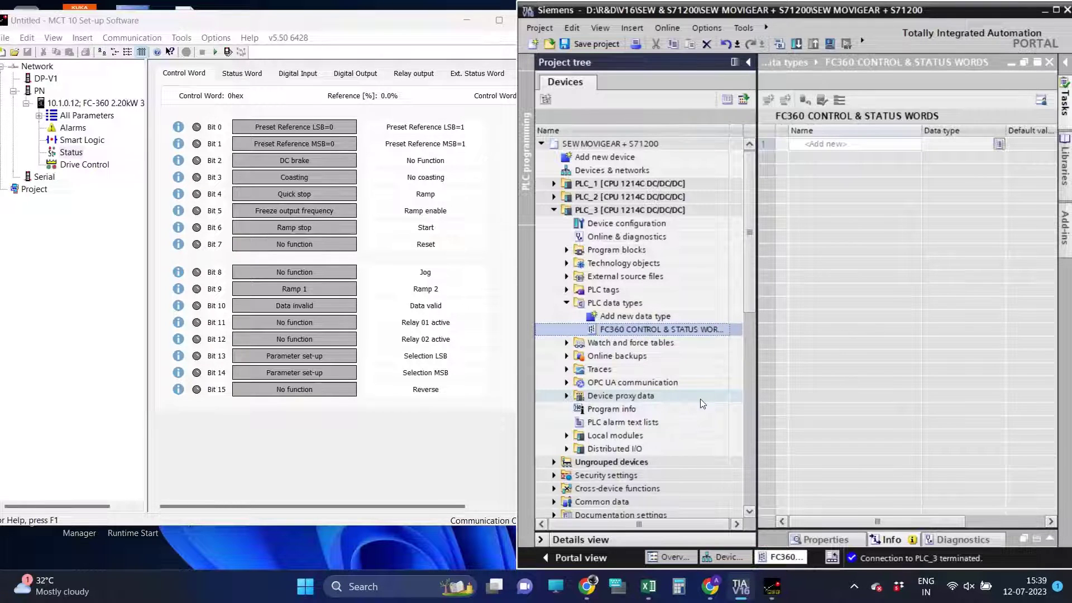
Add an element named CONTROL WORD with data type Struct to the FC360 CONTROL & STATUS WORDS data type
left_click(816, 144)
type("D")
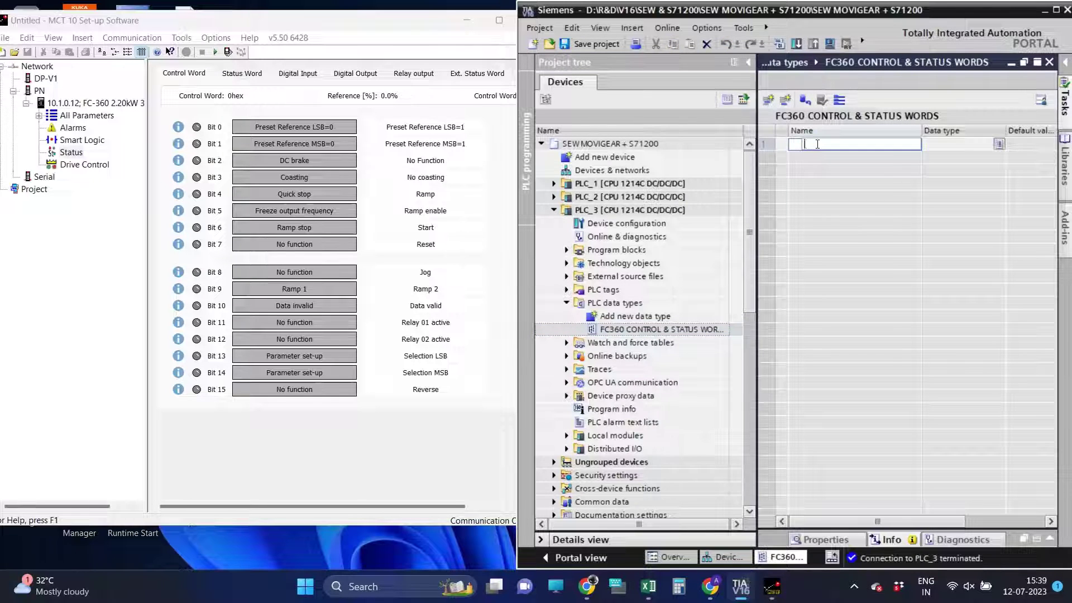
type("ONTROL WORD")
key("Return")
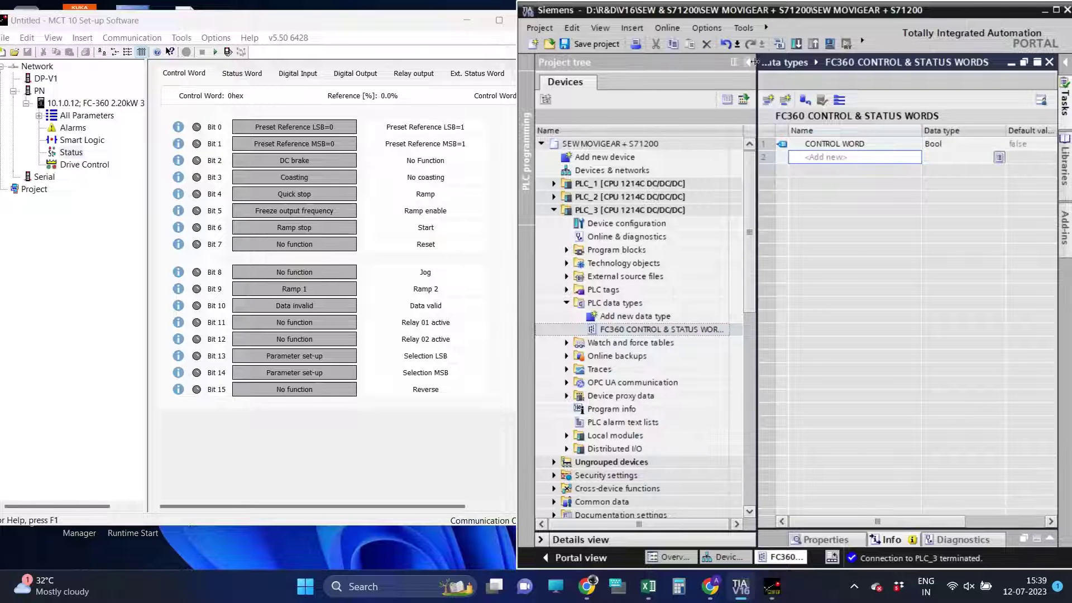
left_click(750, 62)
left_click(735, 144)
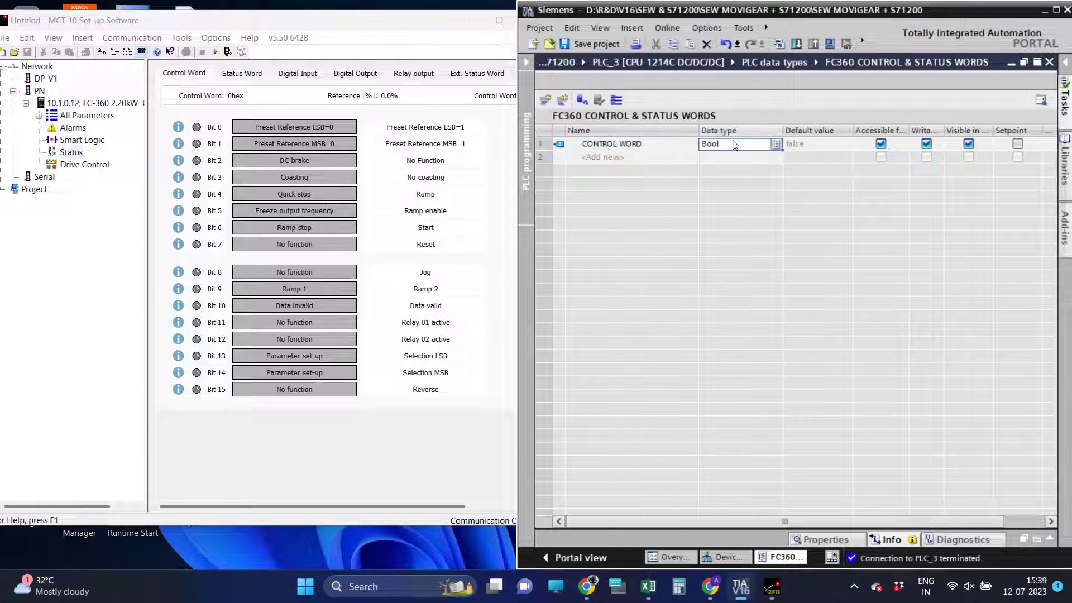
type("Struct")
key("Return")
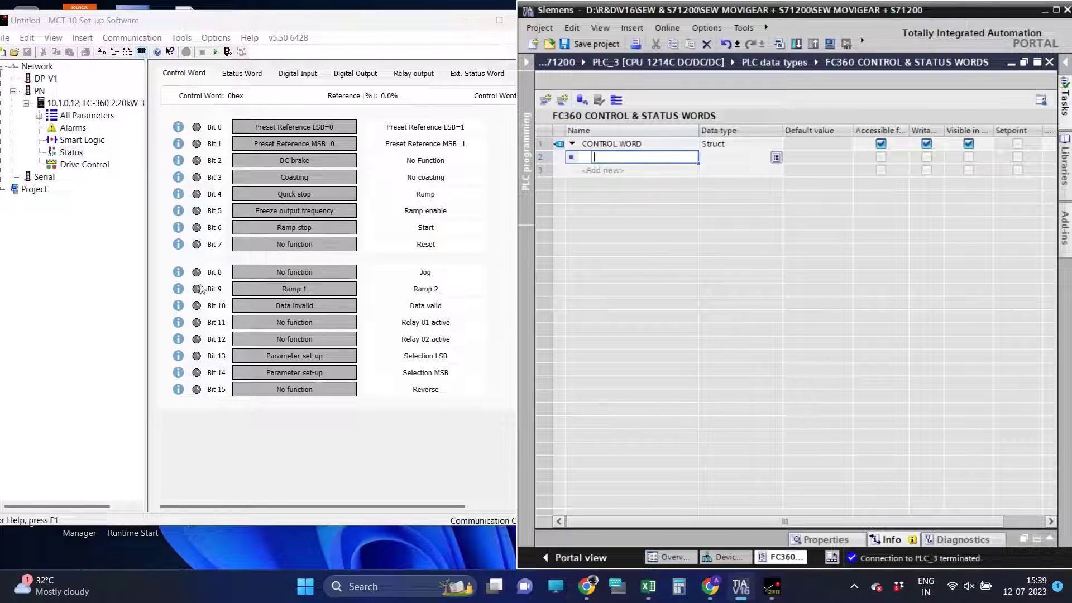
Add the Bool members JOG, RAMP 2, DATA VALID, RELAY 1 ACTIVE, RELAY 2 ACTIVE, SELECTION LSB, SELECTION MSB and REVERSE to CONTROL WORD
left_click(468, 254)
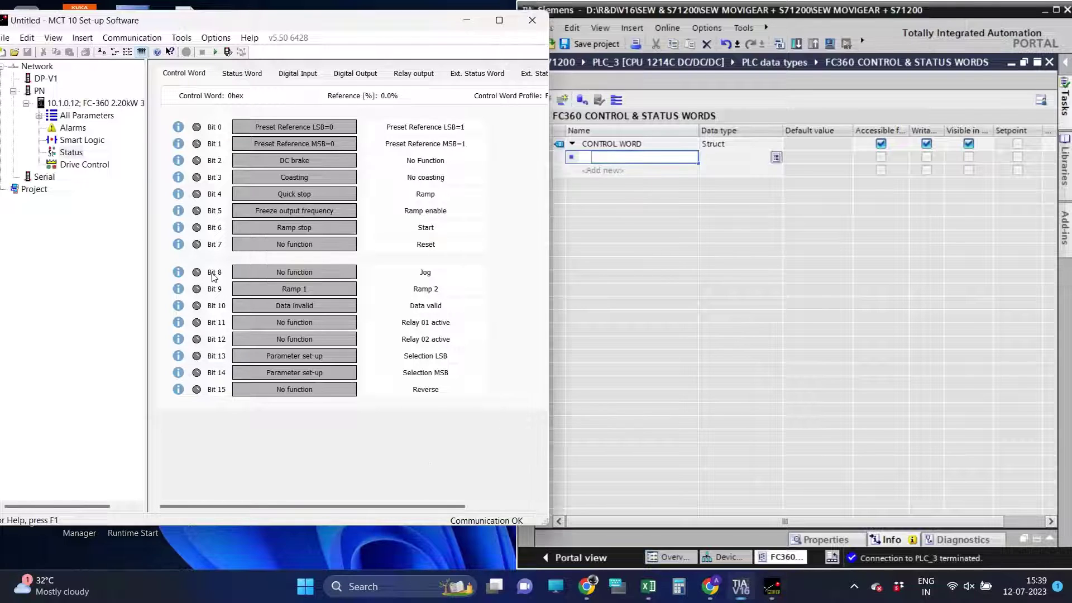
left_click(627, 157)
type("JOG")
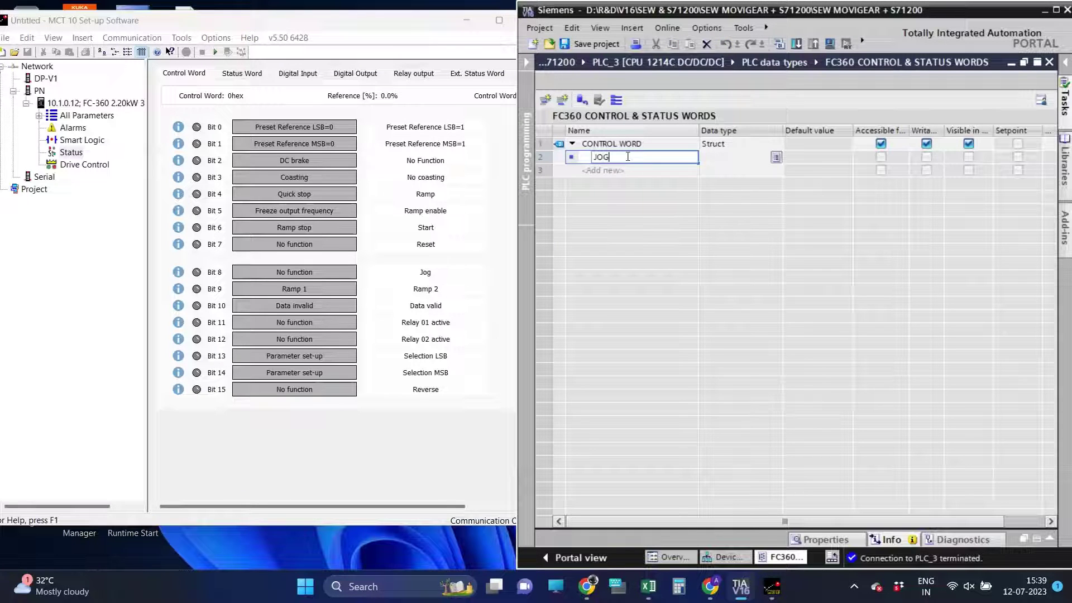
key("Return")
type("RAMP")
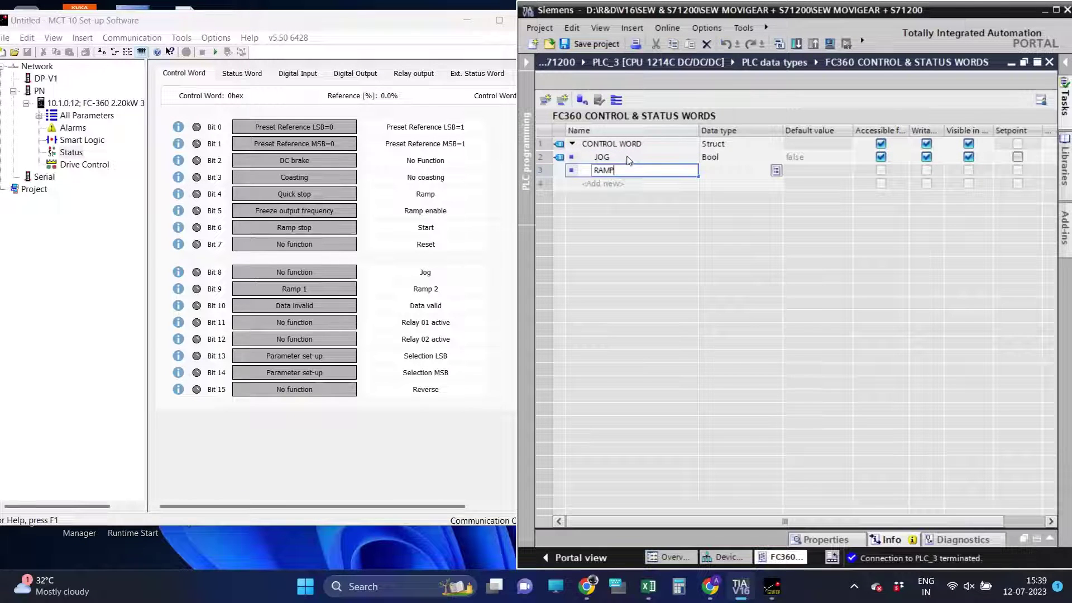
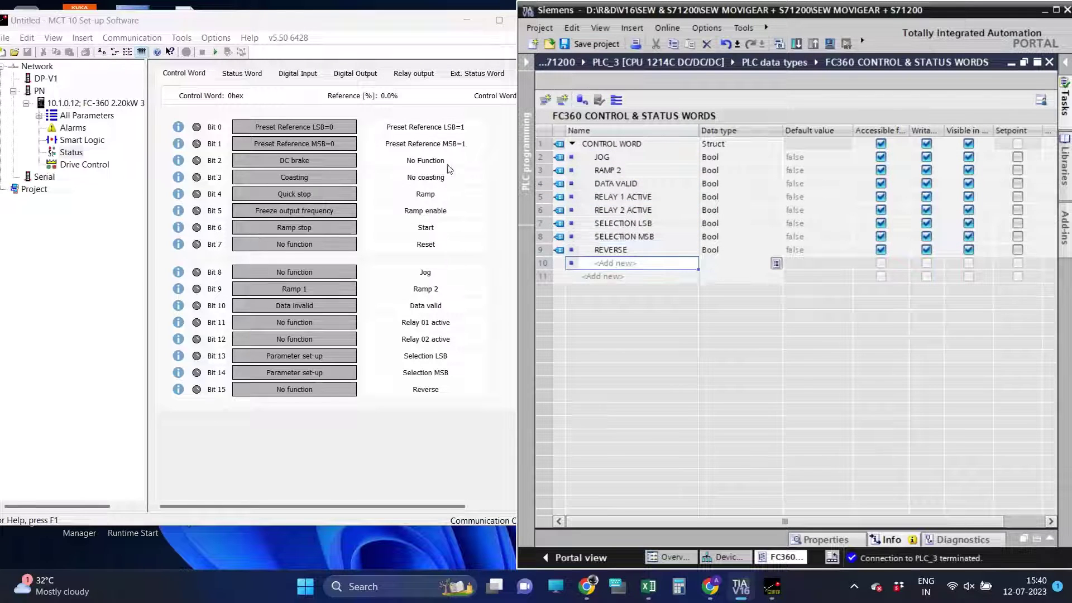
Add the Bool members PRESET REFERENCE LSB, PRESET REFERENCE MSB and NO FUNCTION below REVERSE in CONTROL WORD
left_click(611, 266)
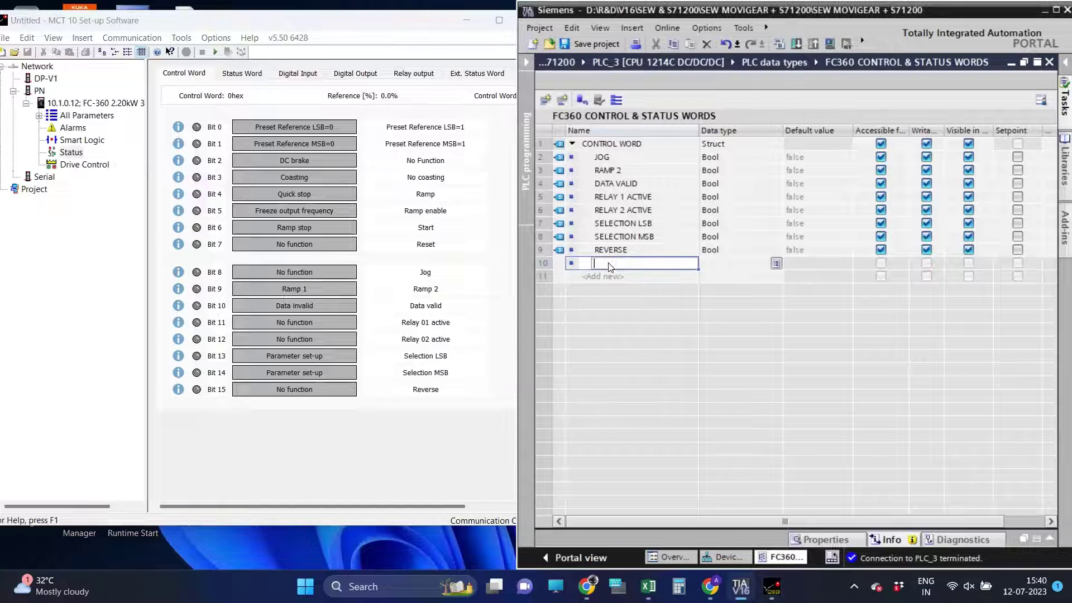
type("PRESET REFERENCE LSB")
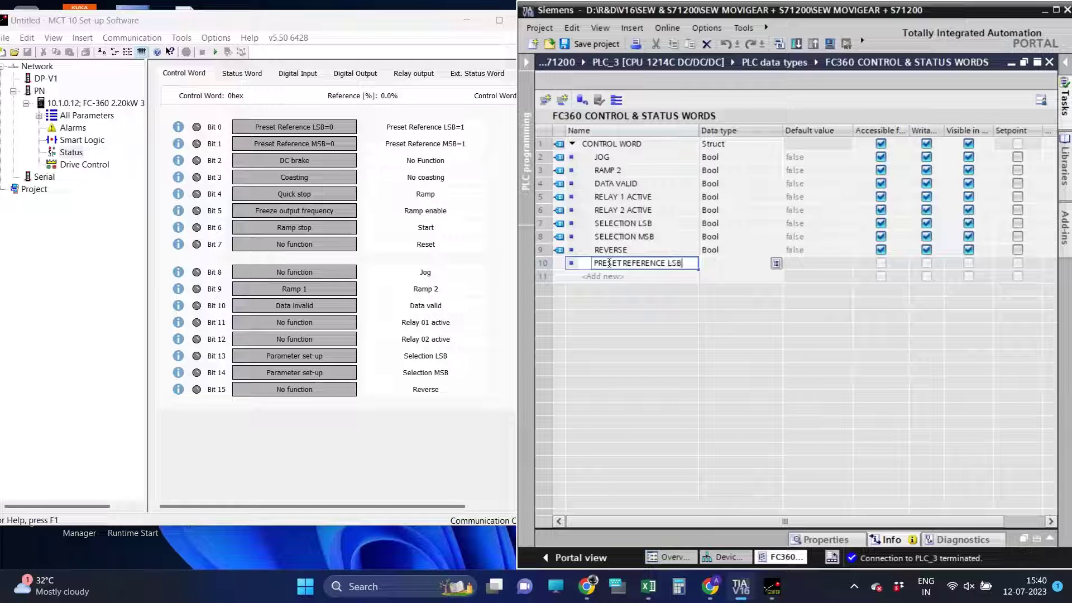
key("Return")
type("P")
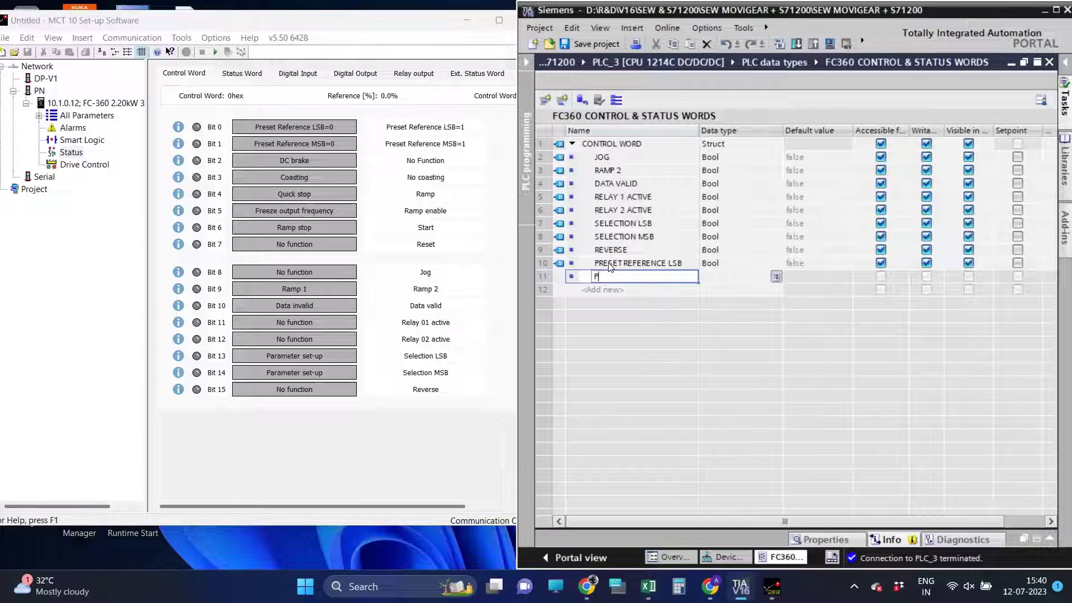
type("RESET REFERENCE MSB")
key("Return")
type("NO FUN")
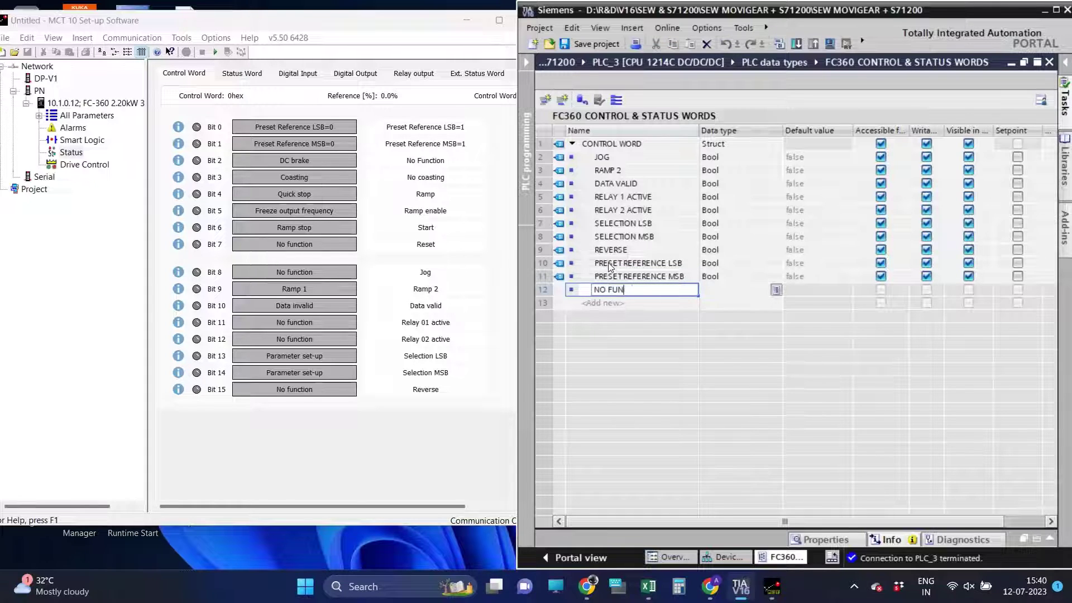
type("CTION")
key("Return")
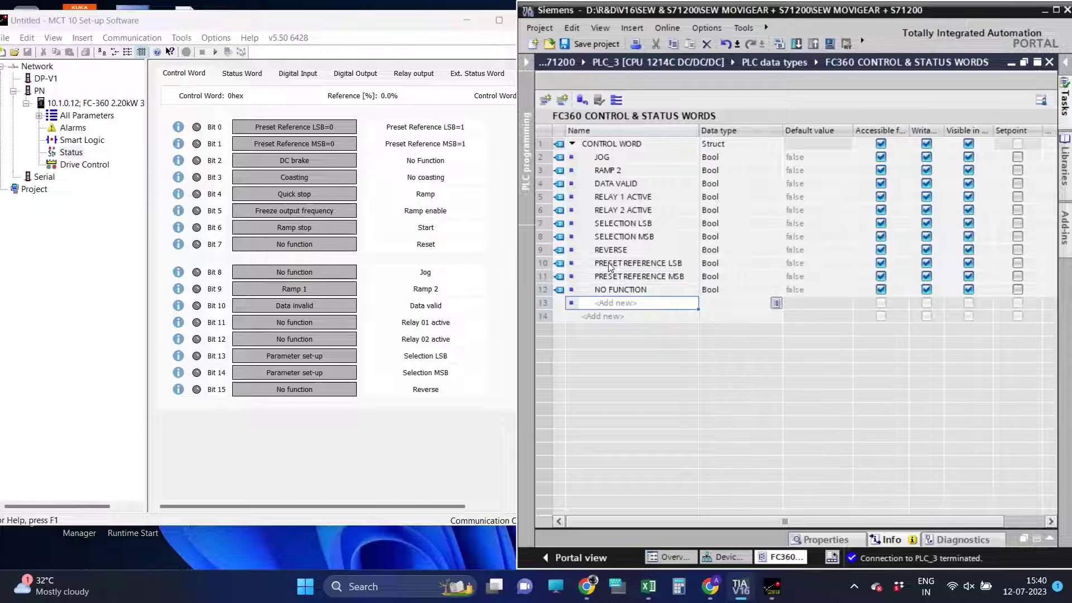
Add the Bool members NO COASTING, RAMP, RAMP ENABLE, START and RESET to complete the CONTROL WORD bits
type("NO COASTING")
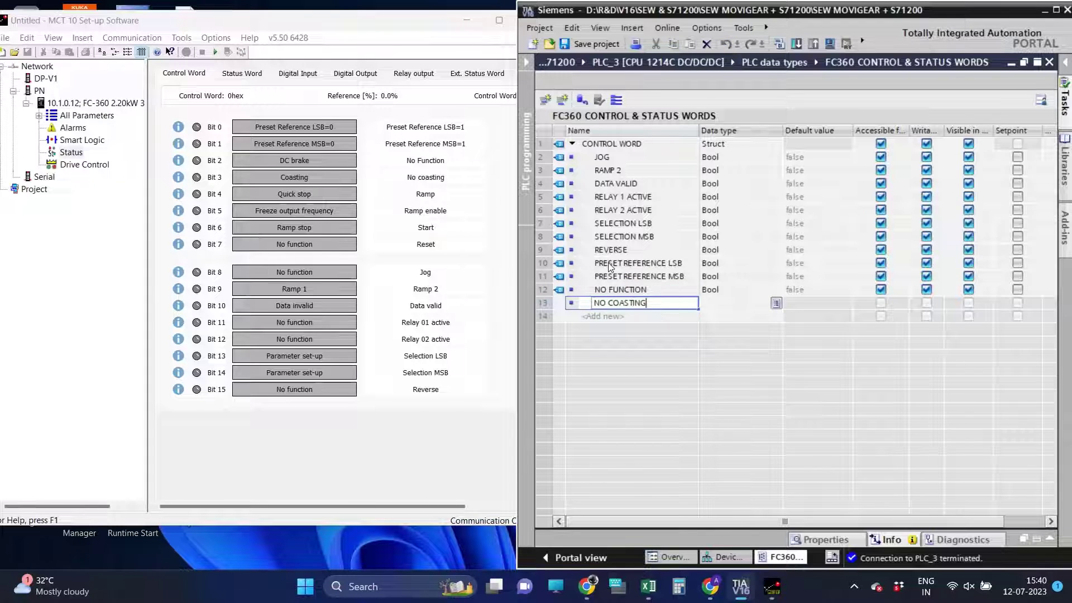
key("Return")
type("RAMP")
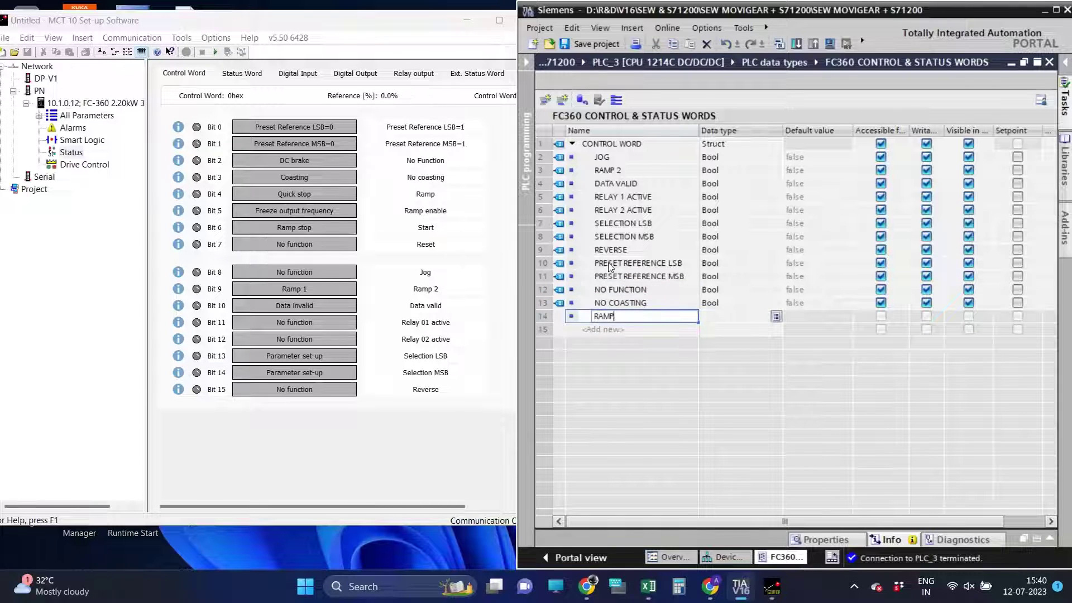
key("Return")
type("RAMP ")
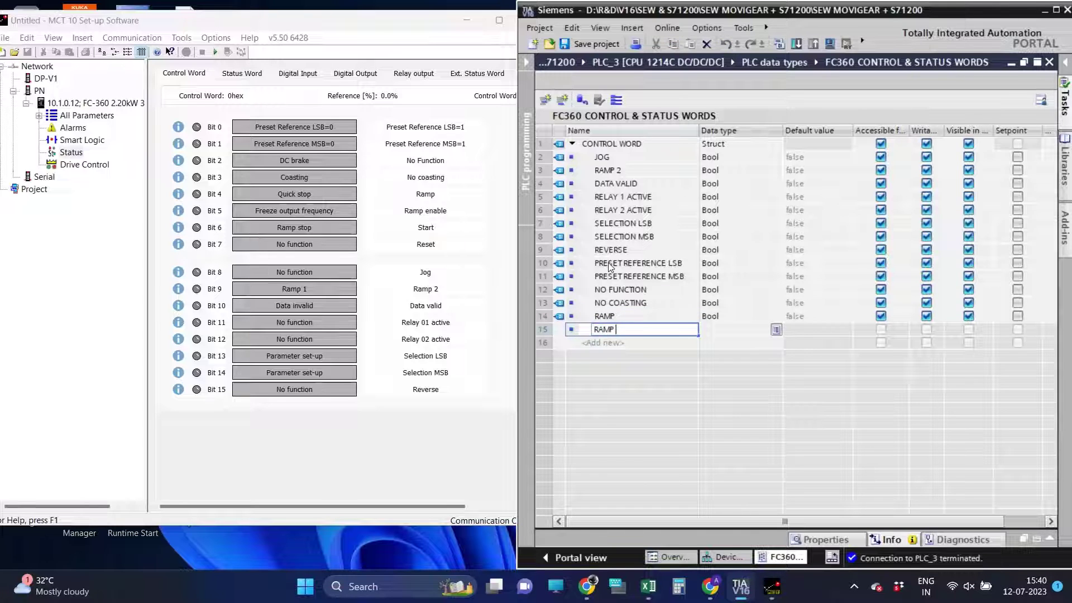
type("ENABLE")
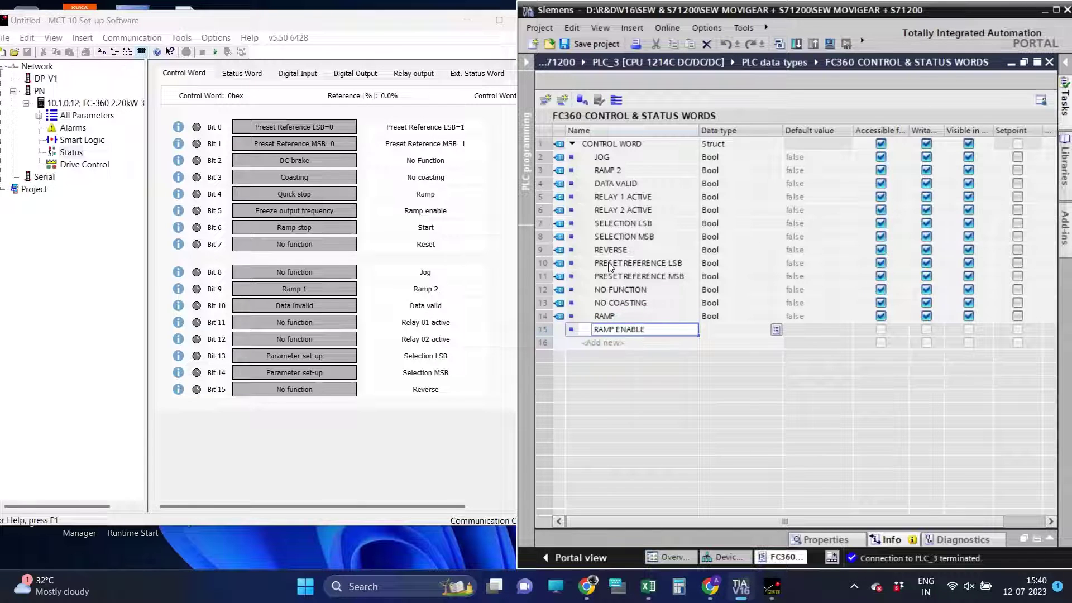
key("Return")
type("START")
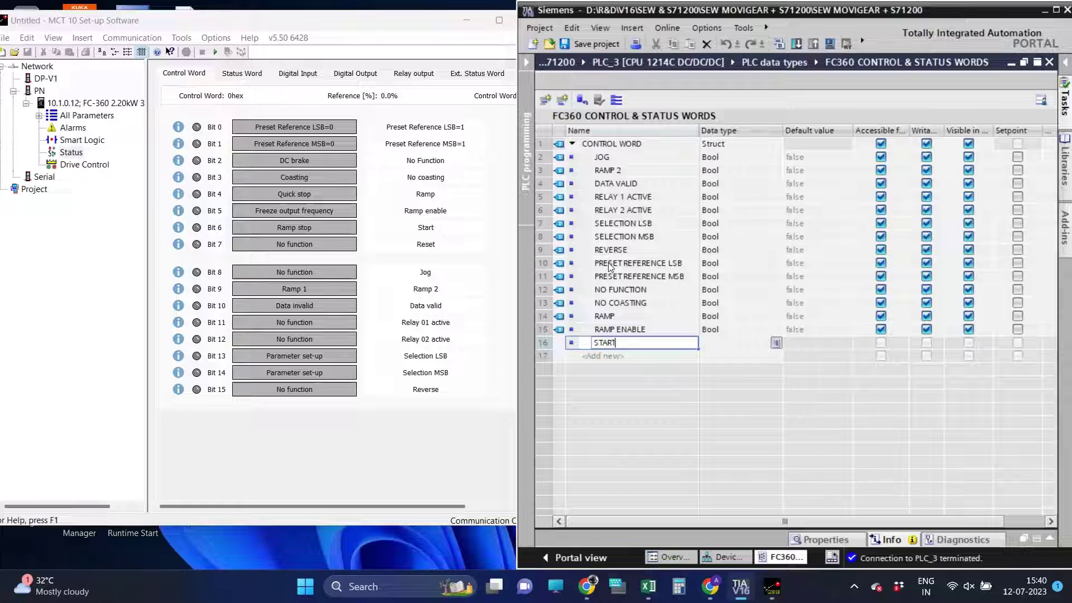
key("Return")
type("RESET")
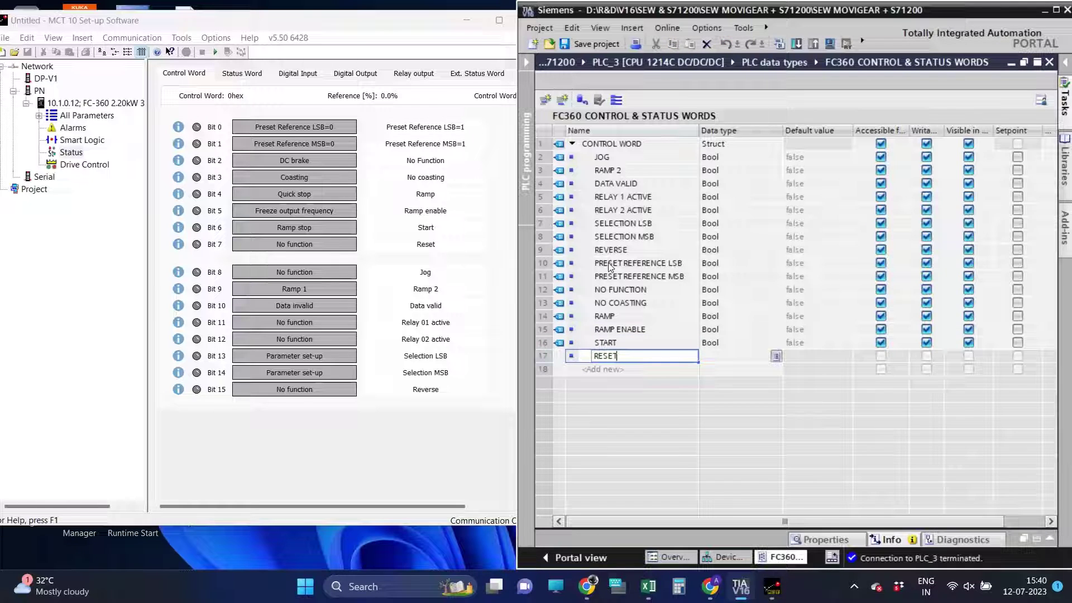
key("Return")
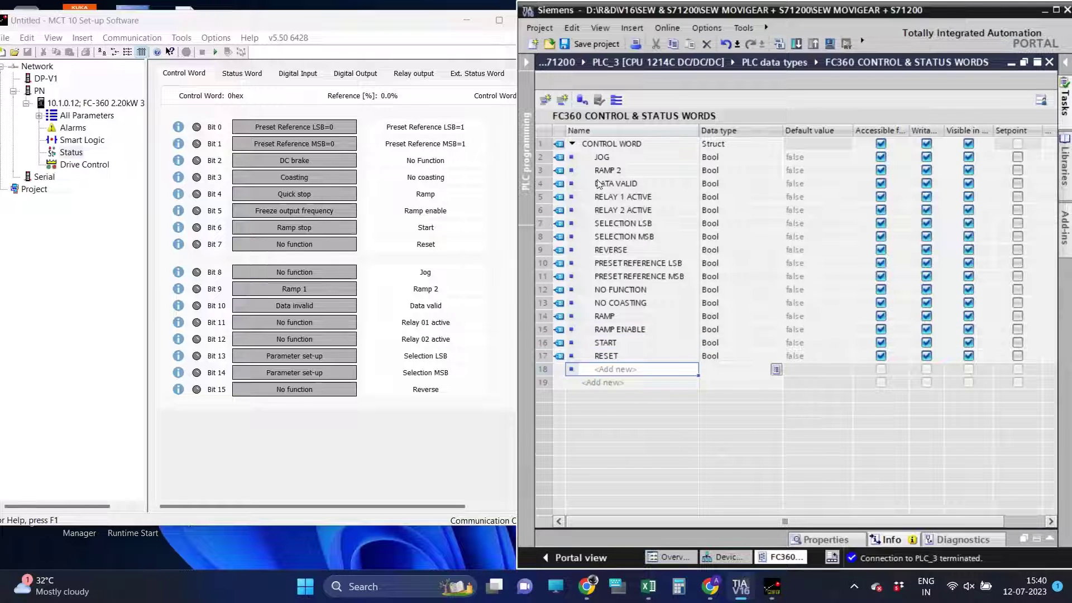
Check the CONTROL WORD members from PRESET REFERENCE LSB to RESET against the drive's control word bits 0 to 7
left_click(442, 143)
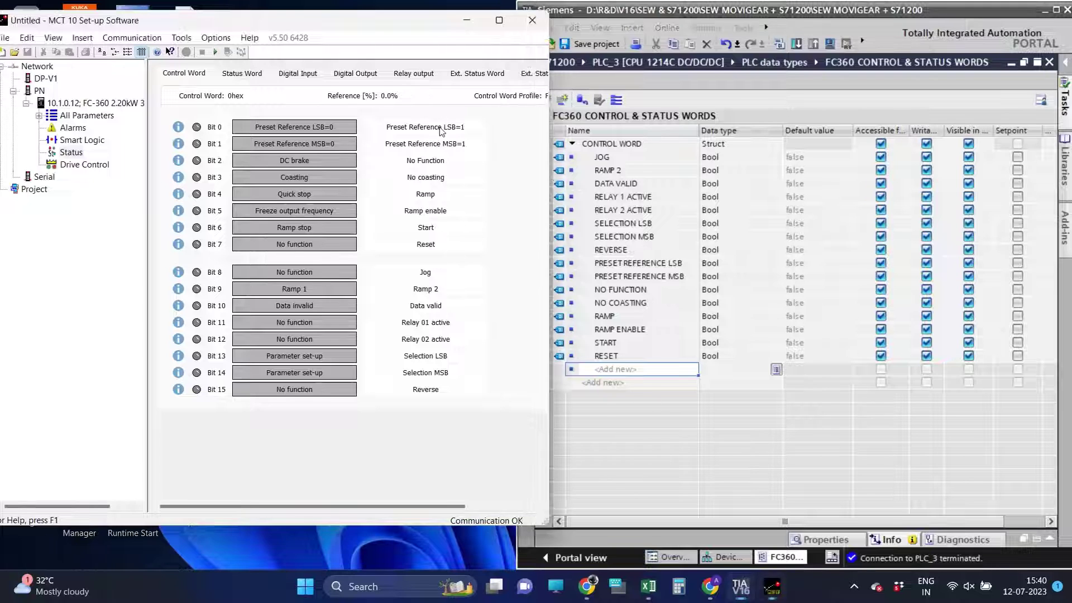
left_click(635, 269)
left_click(635, 277)
left_click(633, 289)
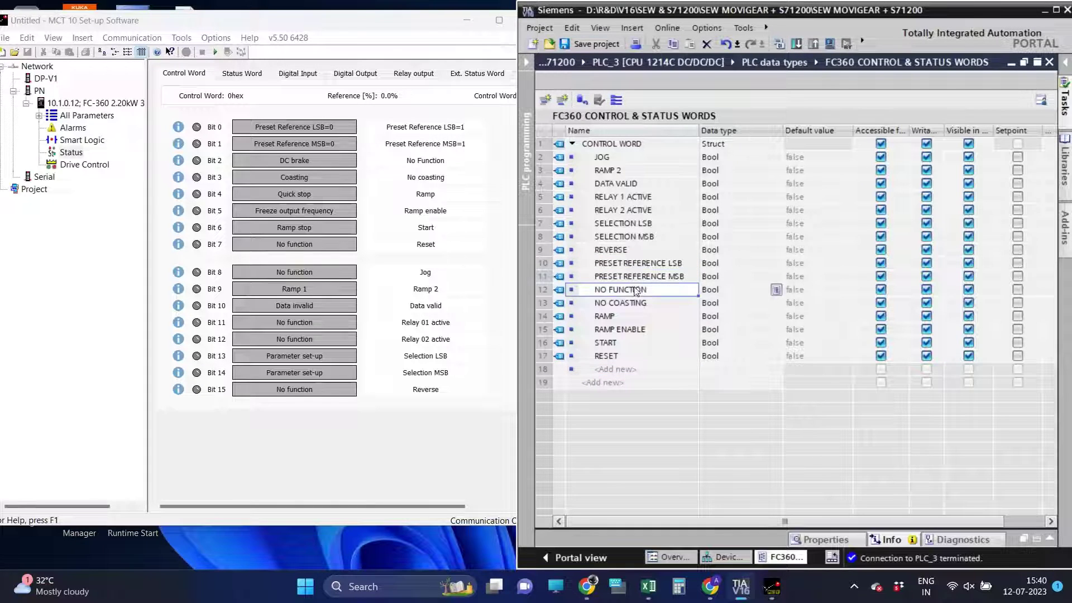
left_click(628, 302)
left_click(624, 319)
left_click(621, 329)
left_click(616, 343)
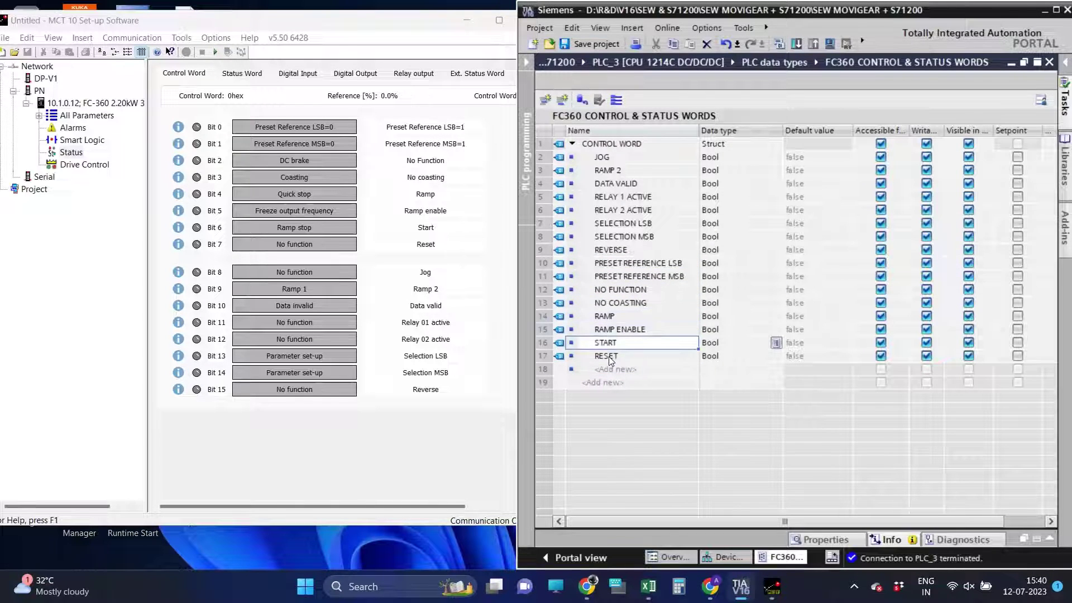
left_click(613, 356)
Add a member named SPEED REFERENCE with data type Word below RESET in CONTROL WORD
left_click(610, 371)
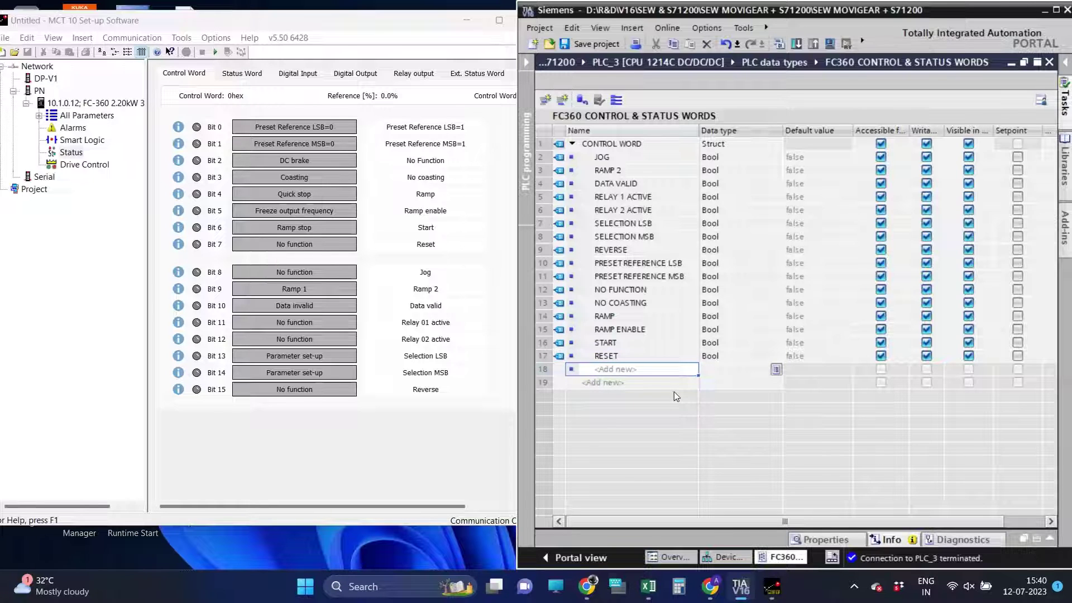
type("SPEES R")
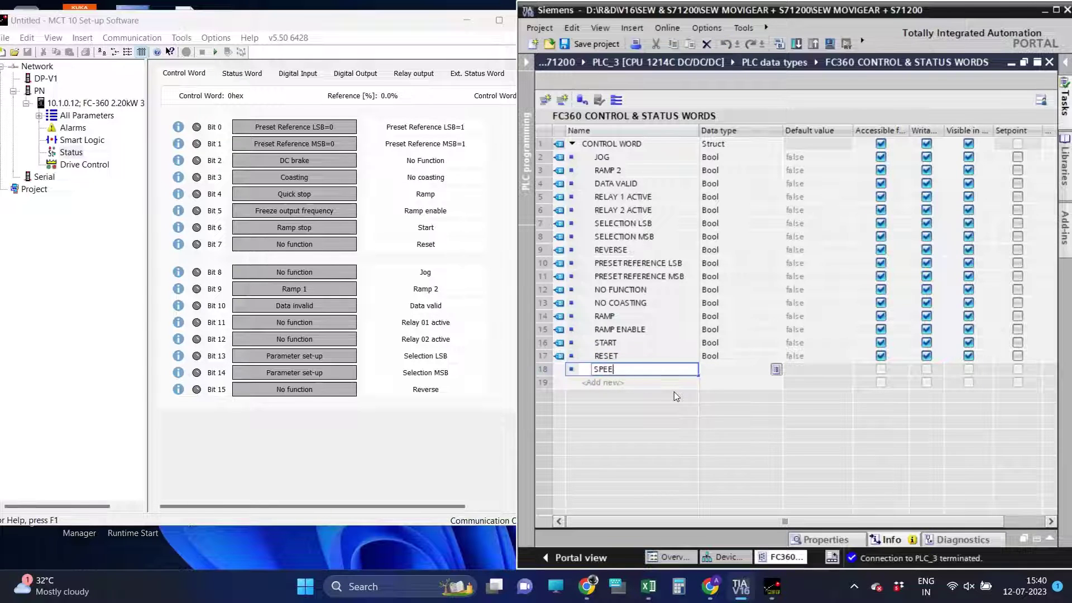
key("BackSpace")
key("BackSpace")
key("BackSpace")
type("D REFERENCE")
key("Return")
key("Tab")
type("WORD")
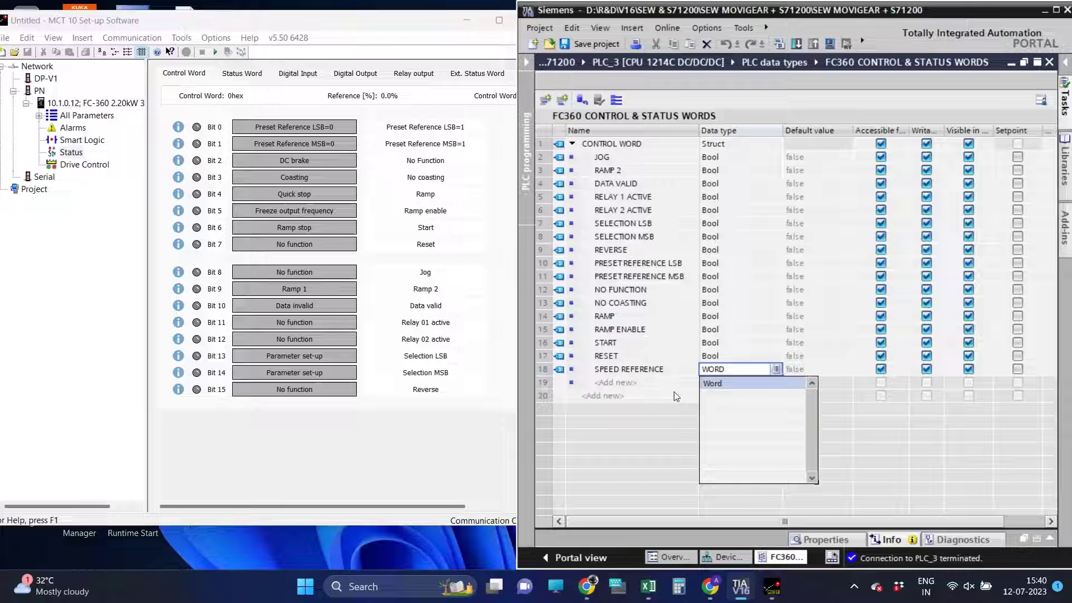
key("Return")
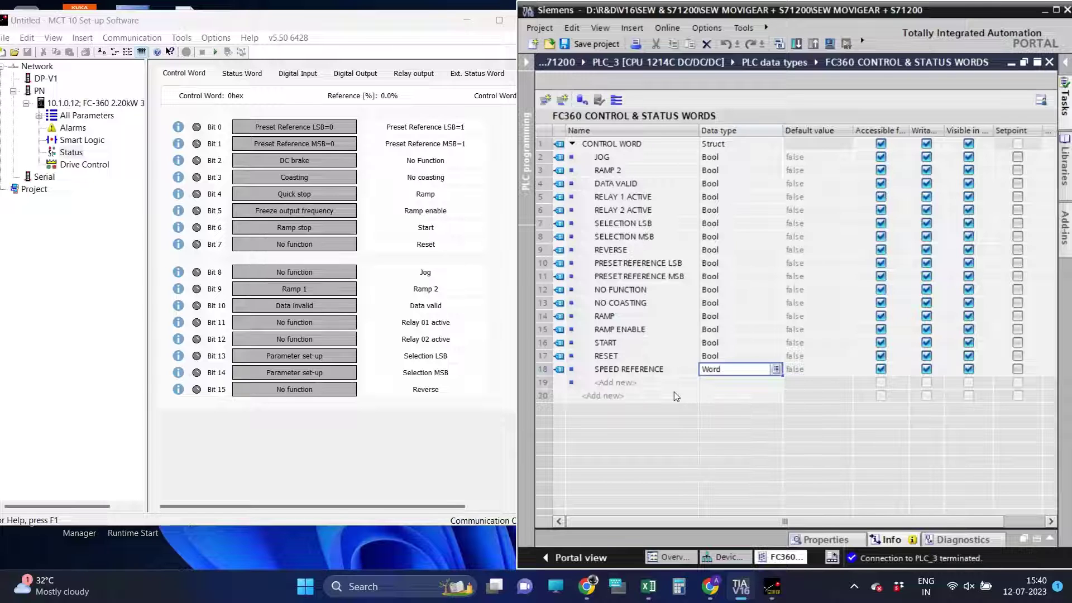
Delete the empty member row below SPEED REFERENCE in CONTROL WORD
left_click(674, 394)
right_click(553, 384)
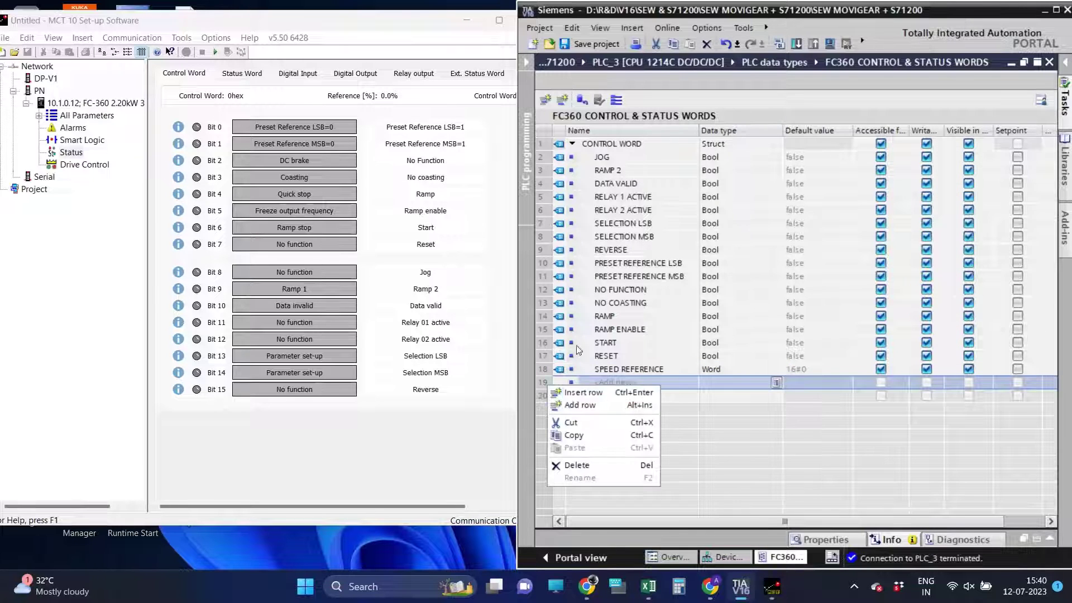
left_click(582, 473)
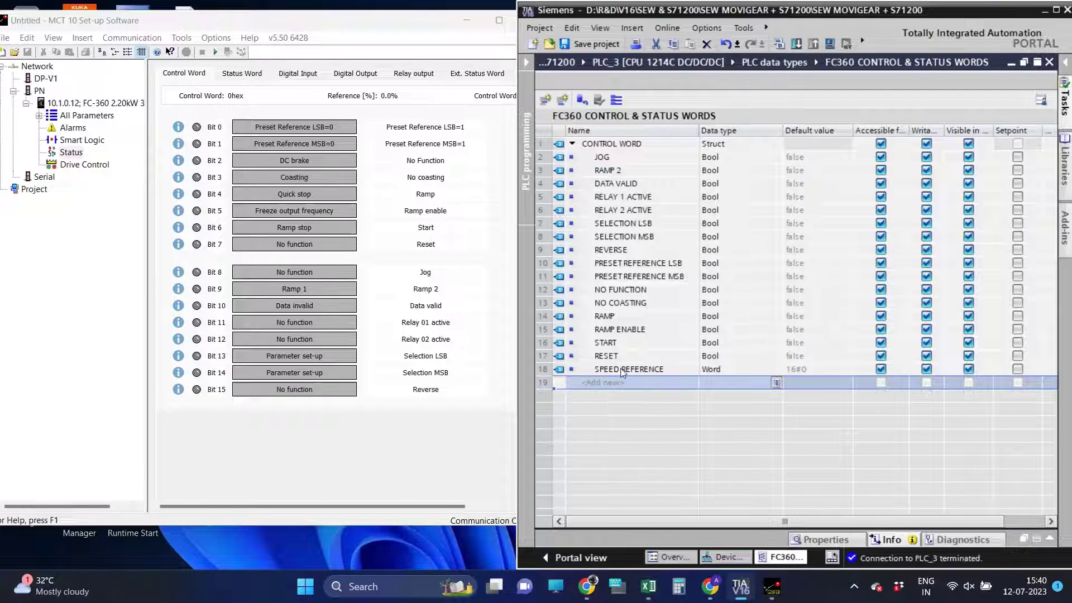
Collapse the CONTROL WORD struct and add a second Struct element named STATUS WORD below it
left_click(572, 144)
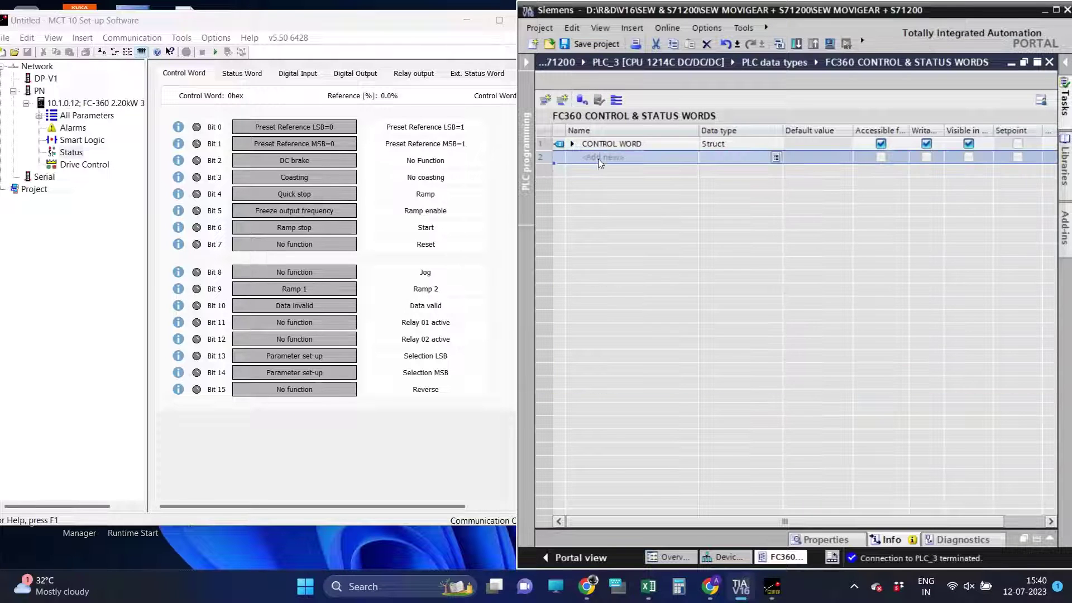
left_click(597, 157)
type("STATUS ")
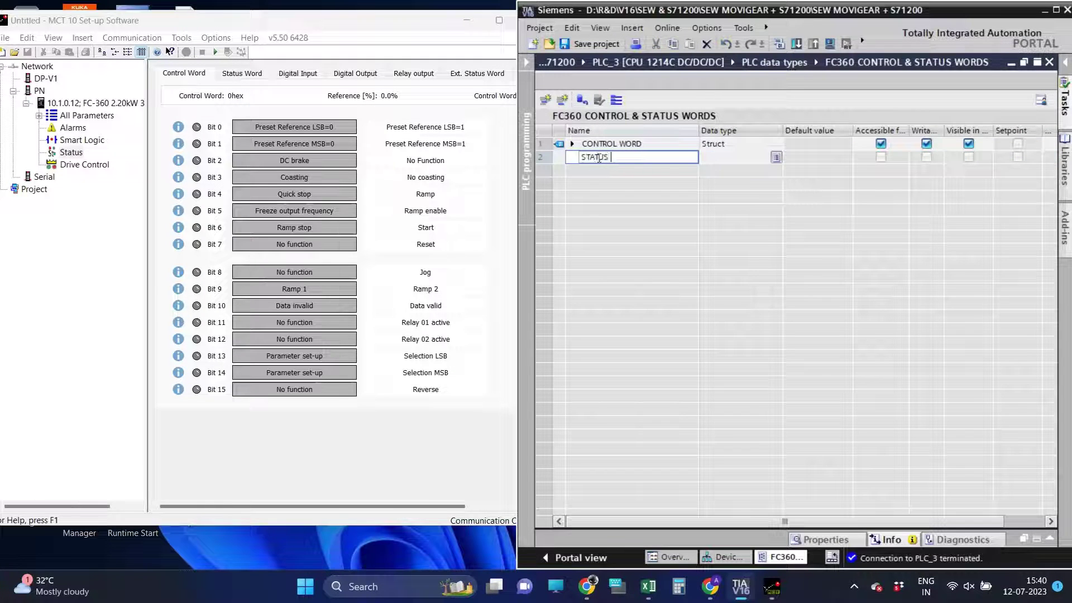
type("WORD")
key("Return")
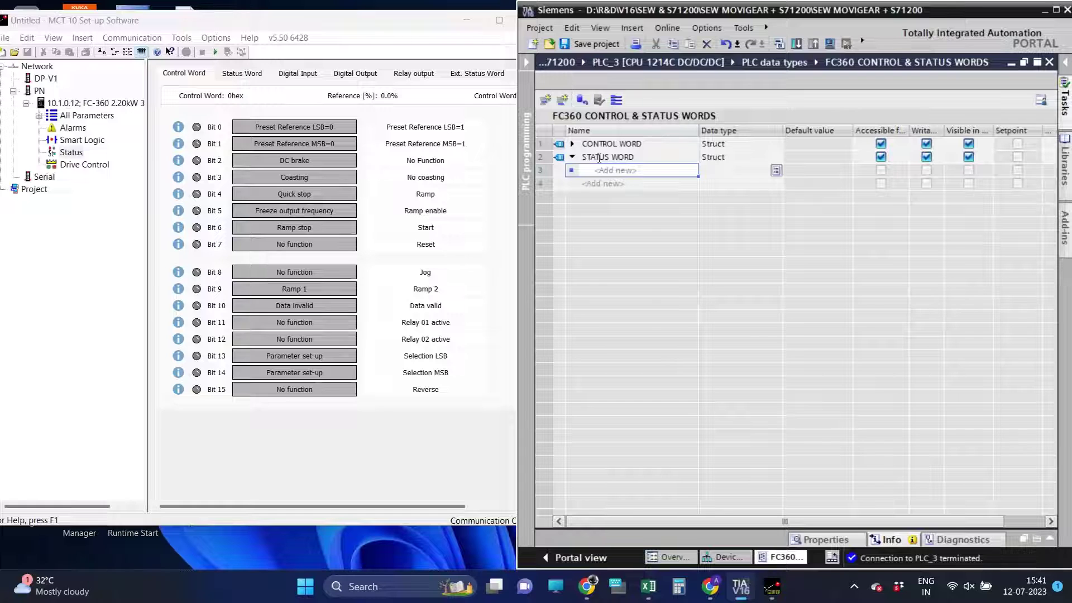
Switch to MCT 10 and view the drive's status word bits for the STATUS WORD members
left_click(247, 77)
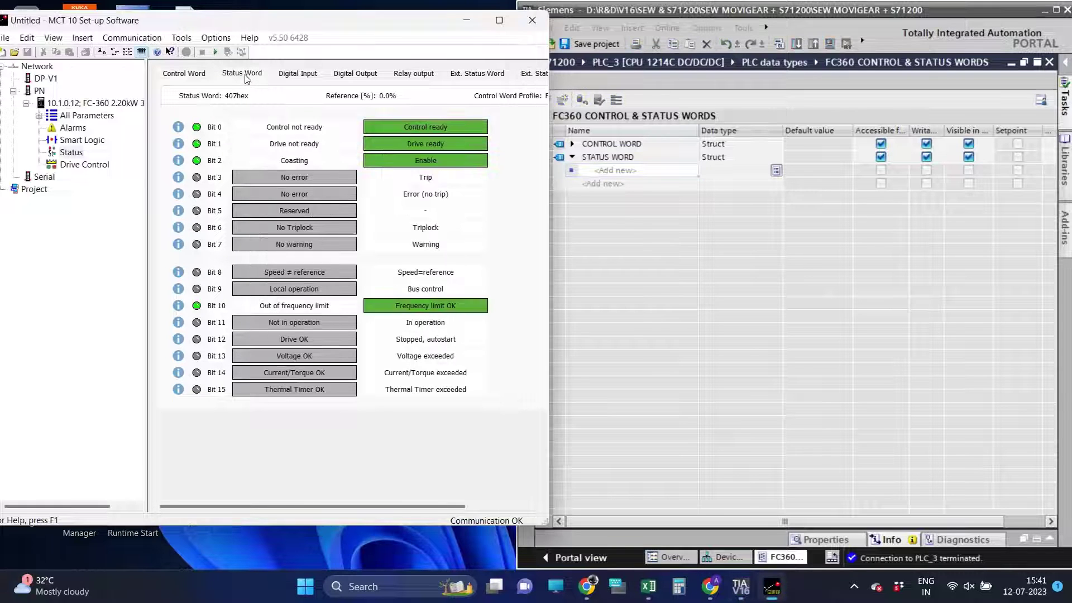
left_click(598, 171)
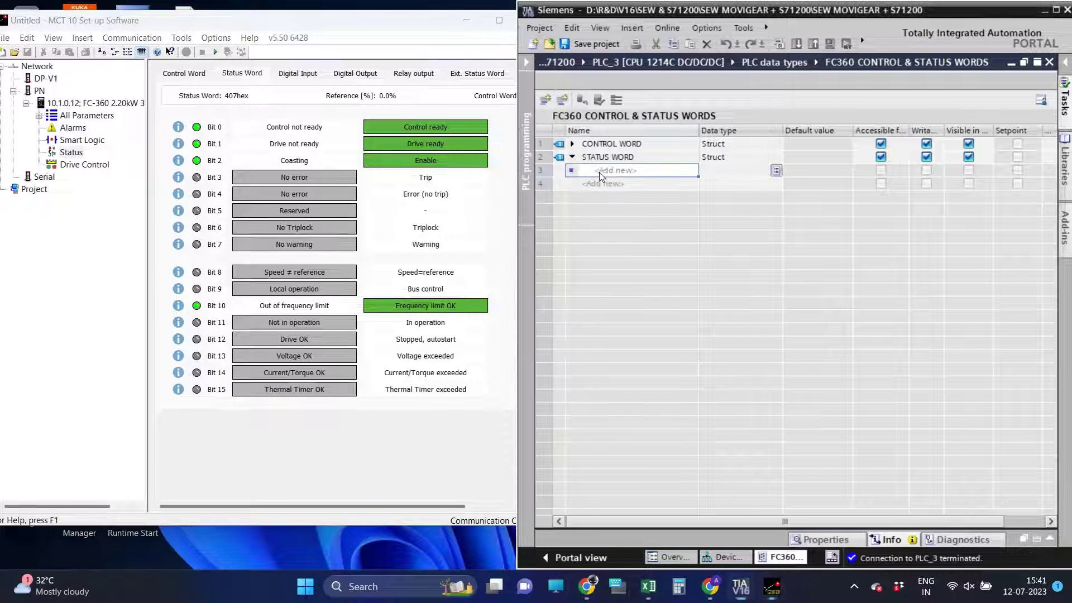
left_click(410, 339)
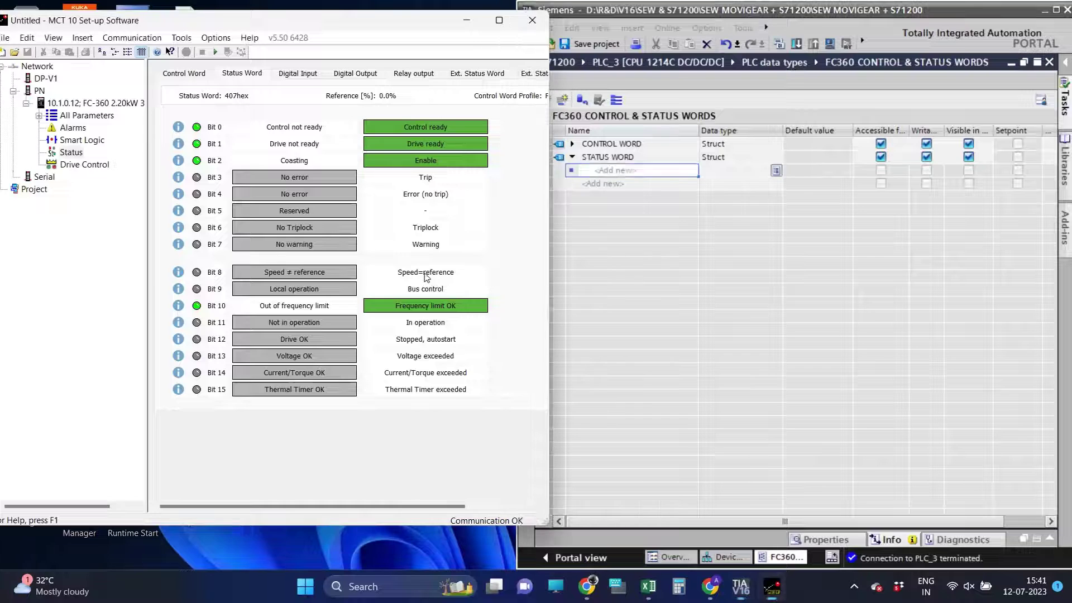
Add a Bool member named SPEED EQUAL TO REFERENCE as the first element of the STATUS WORD struct
left_click(612, 171)
type("SPEED")
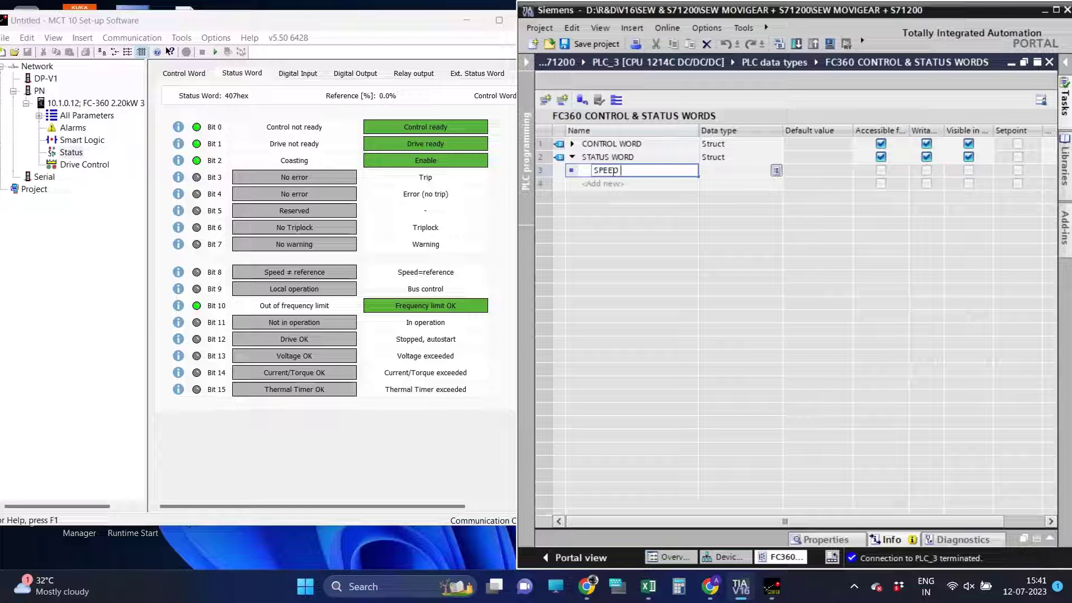
type(" EQUAL ")
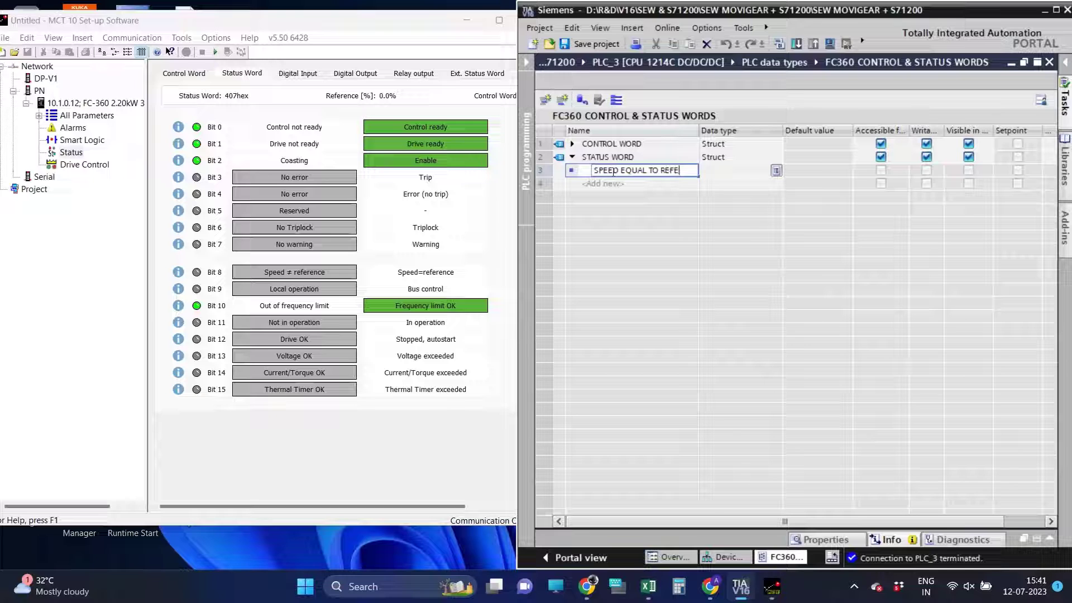
type("TO REFERENCE")
key("Return")
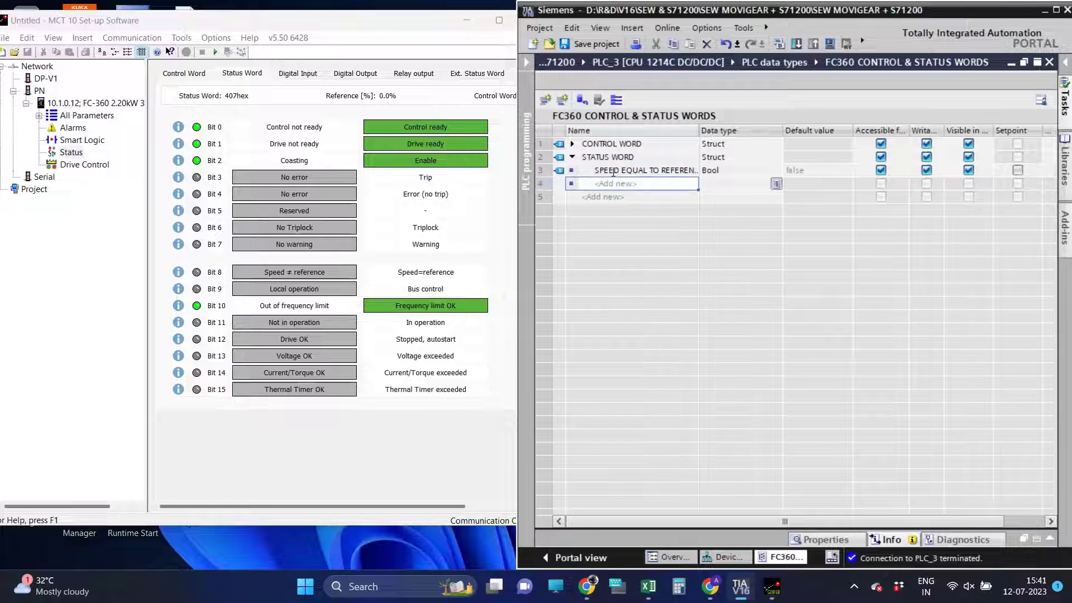
Add Bool members named BUS CONTROL and FREQ LIMIT OK below SPEED EQUAL TO REFERENCE in STATUS WORD
type("B")
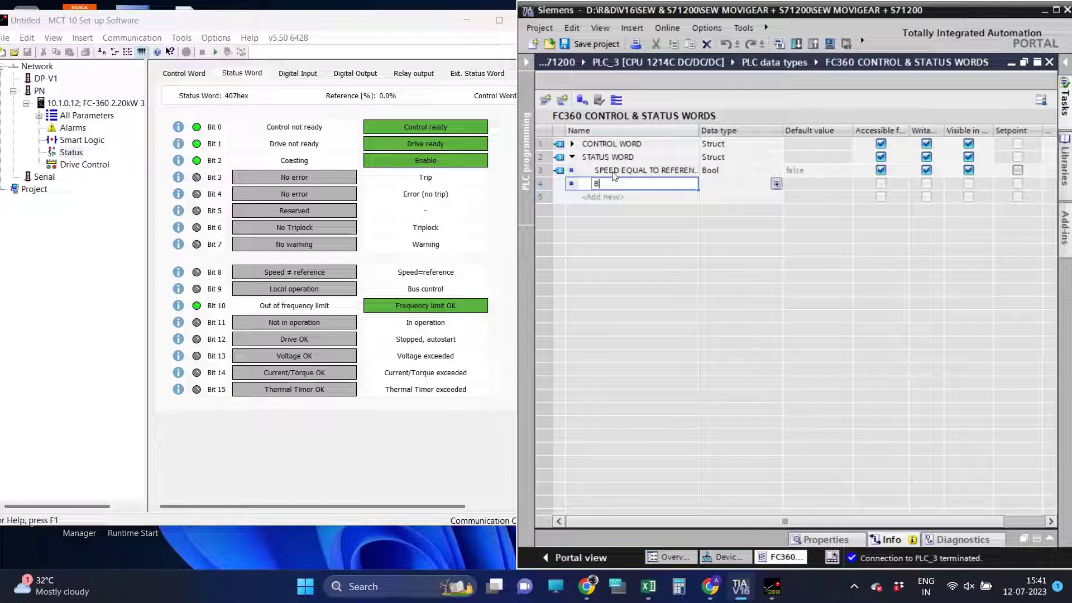
type("US CONTROL")
key("Return")
type("FRE")
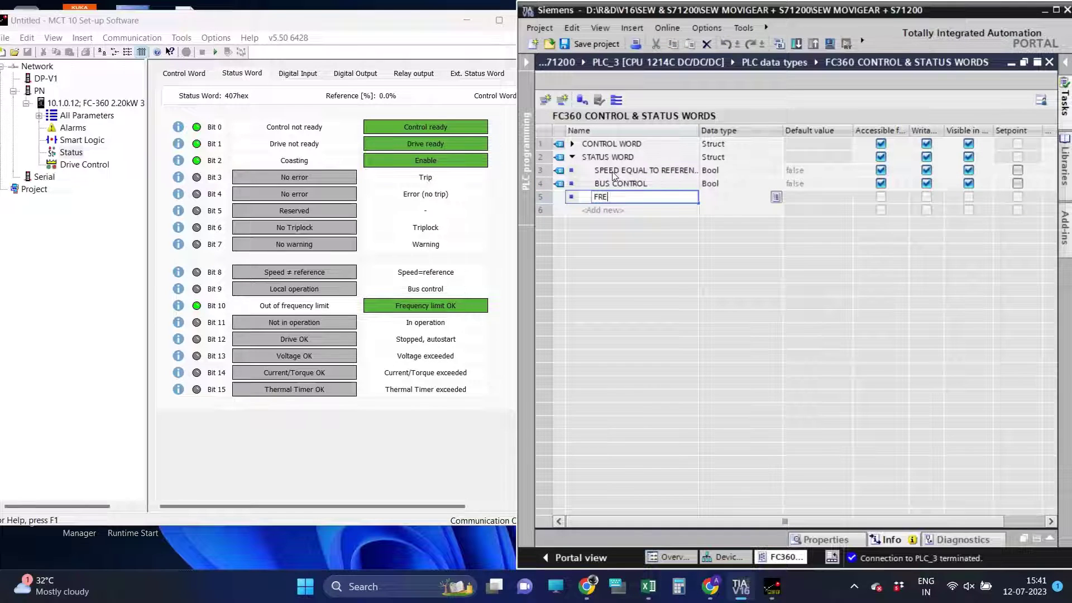
type("Q LIMIT OK")
key("Return")
Add Bool members named IN OPERATION and "STOPPED, AUTOSTART" below FREQ LIMIT OK in STATUS WORD
type("IN O")
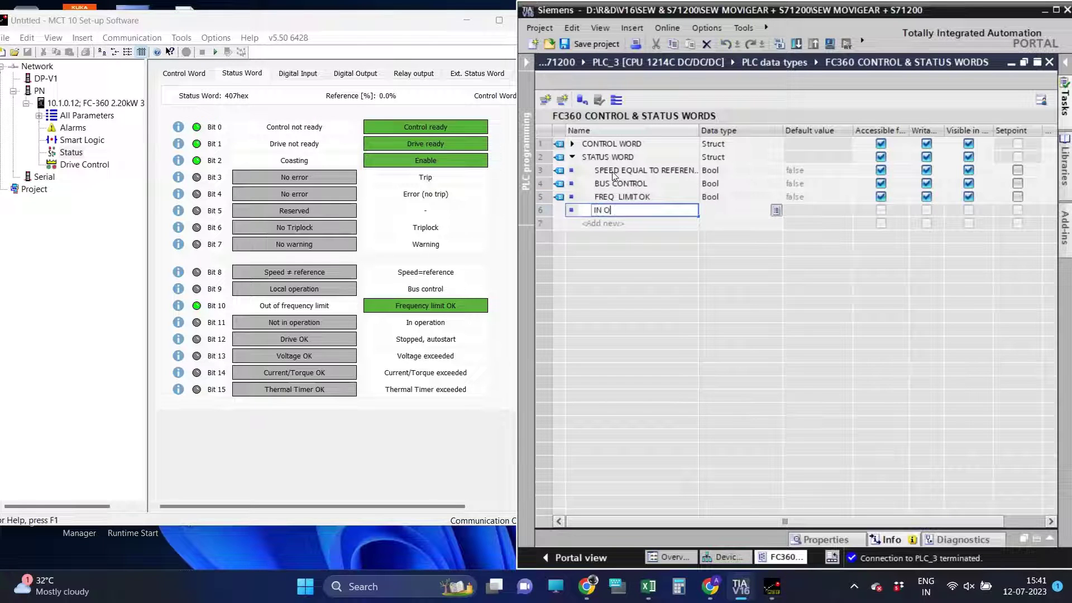
type("PEREAT")
type("AT")
key("Return")
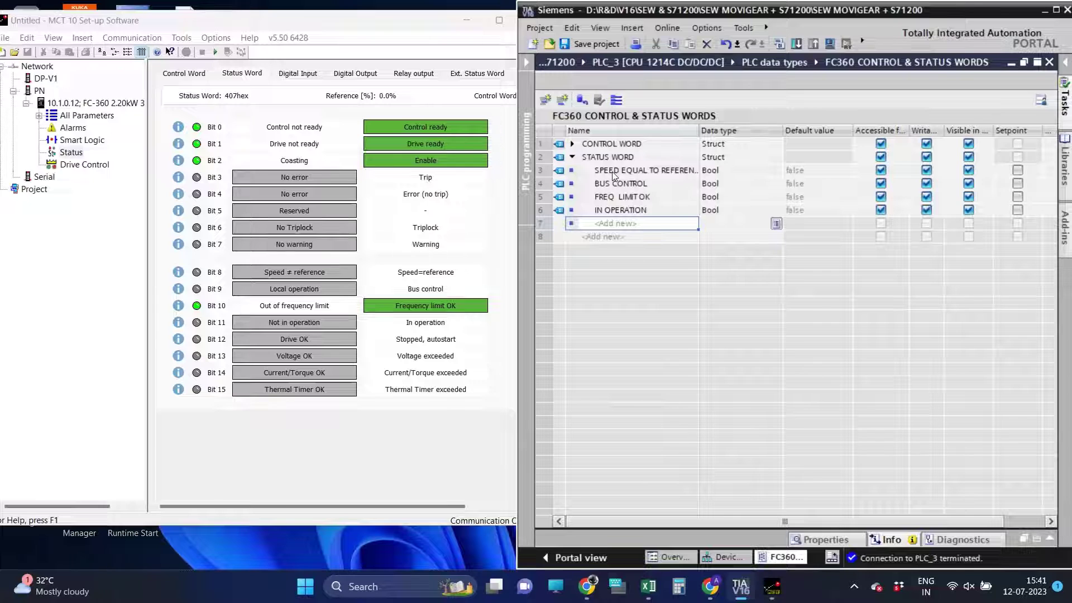
type("ST")
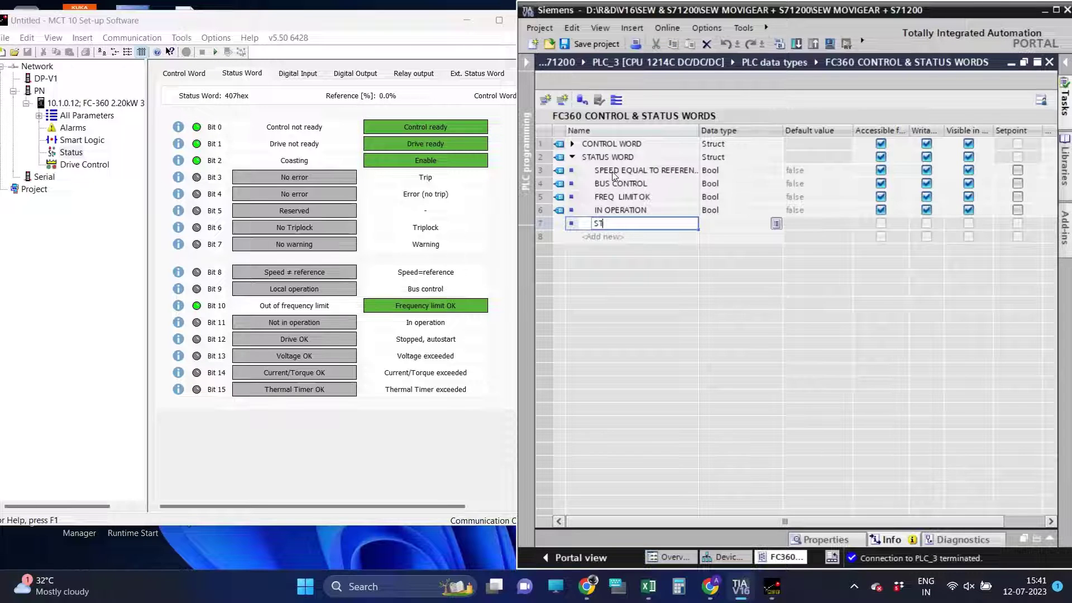
type("OPPED, A")
type("UTORA")
type("ART")
key("Return")
Add Bool members named VOLTAGE EXCEEDED and CURRENT/TORQUE EXCEEDED below "STOPPED, AUTOSTART" in STATUS WORD
type("VO")
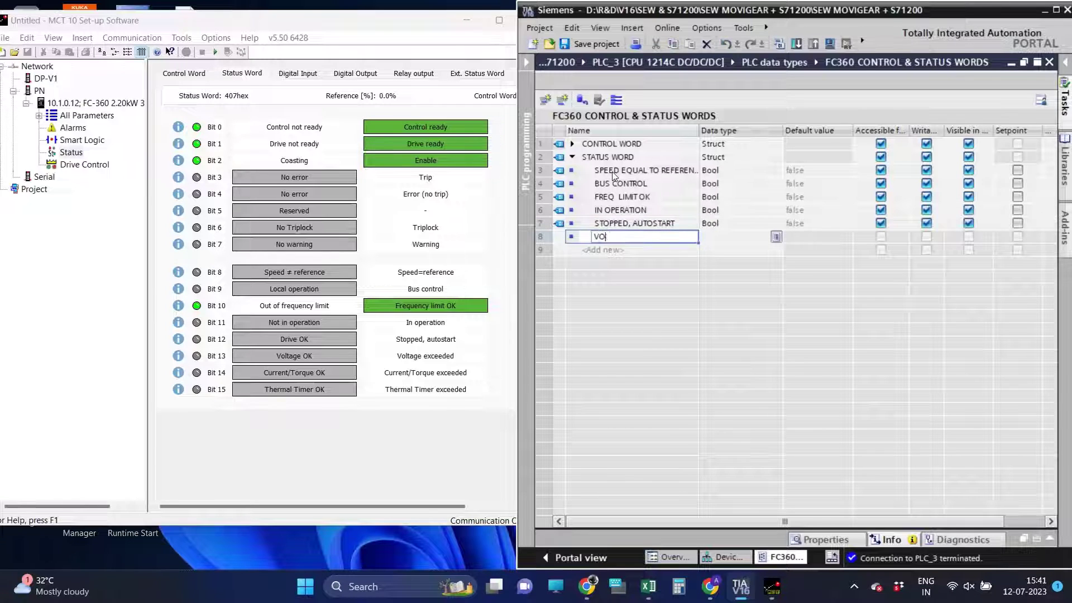
type("LTAGE EX")
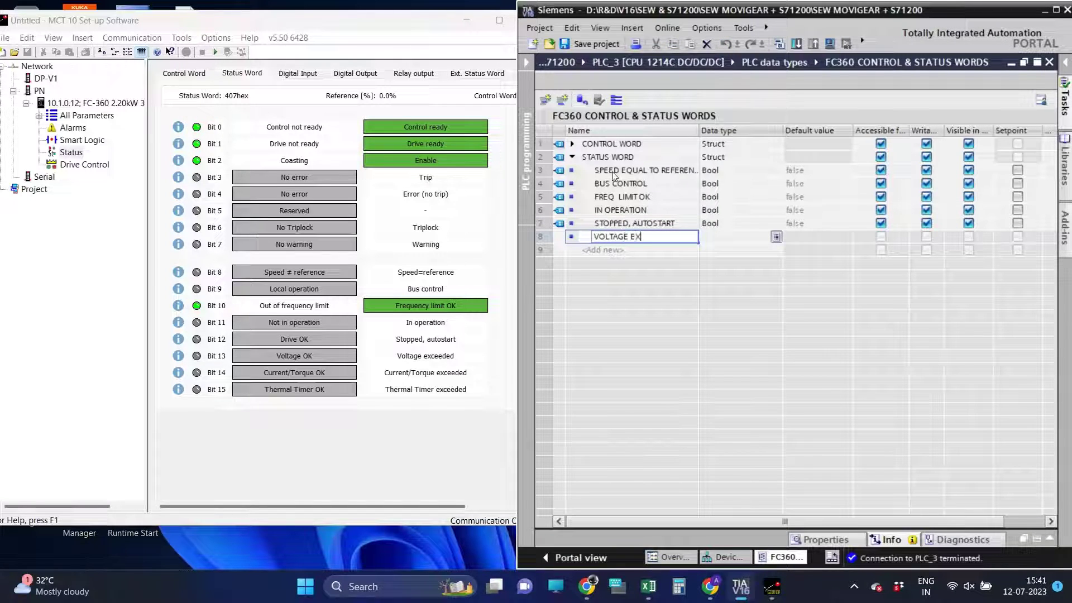
type("CEEDED")
key("Return")
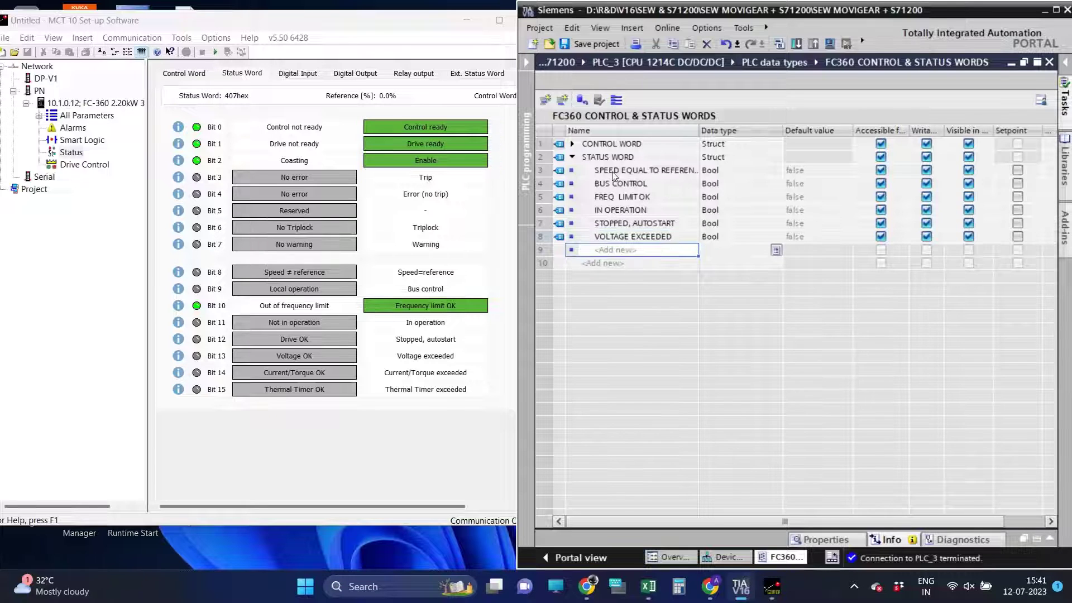
type("CURRENT")
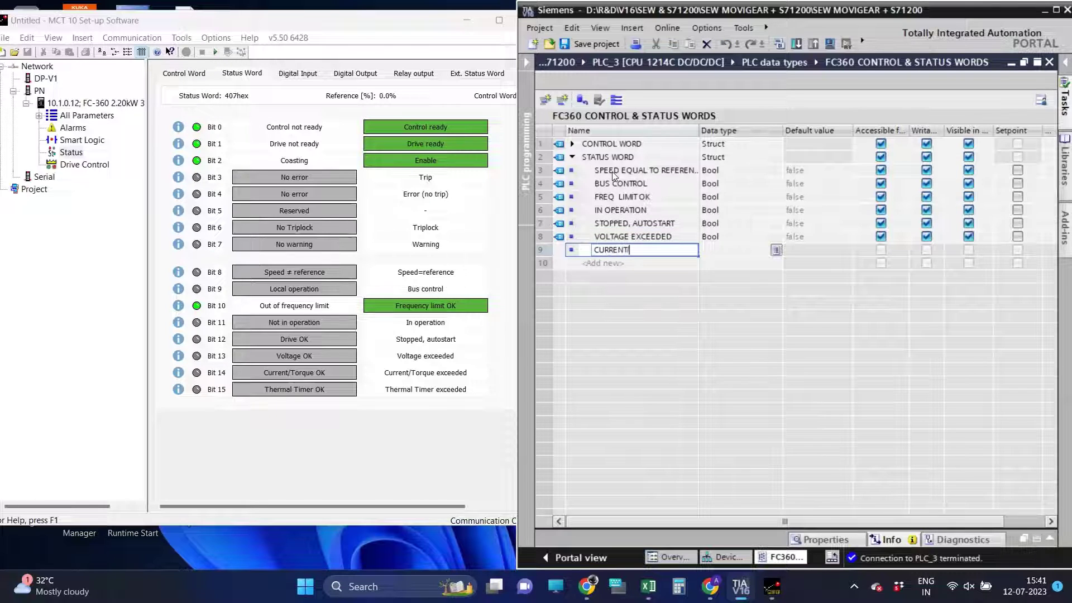
type("/TORQUE EXCEEDED")
key("Return")
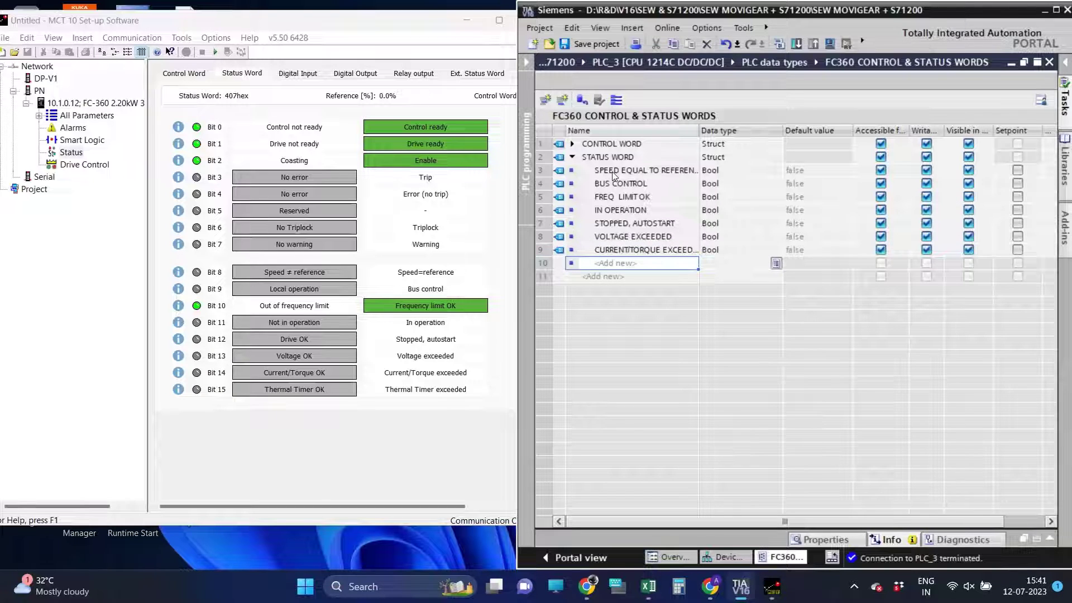
Add a Bool member named THERMAL TIMER EXCEEDED below CURRENT/TORQUE EXCEEDED in STATUS WORD
type("THERY")
type("A")
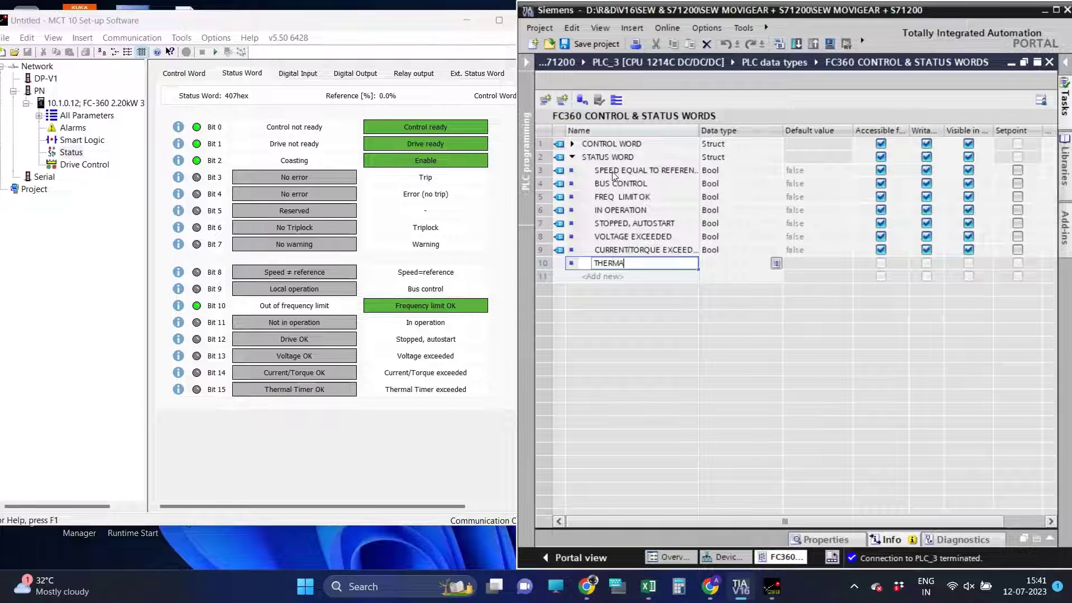
type("L TIMER S")
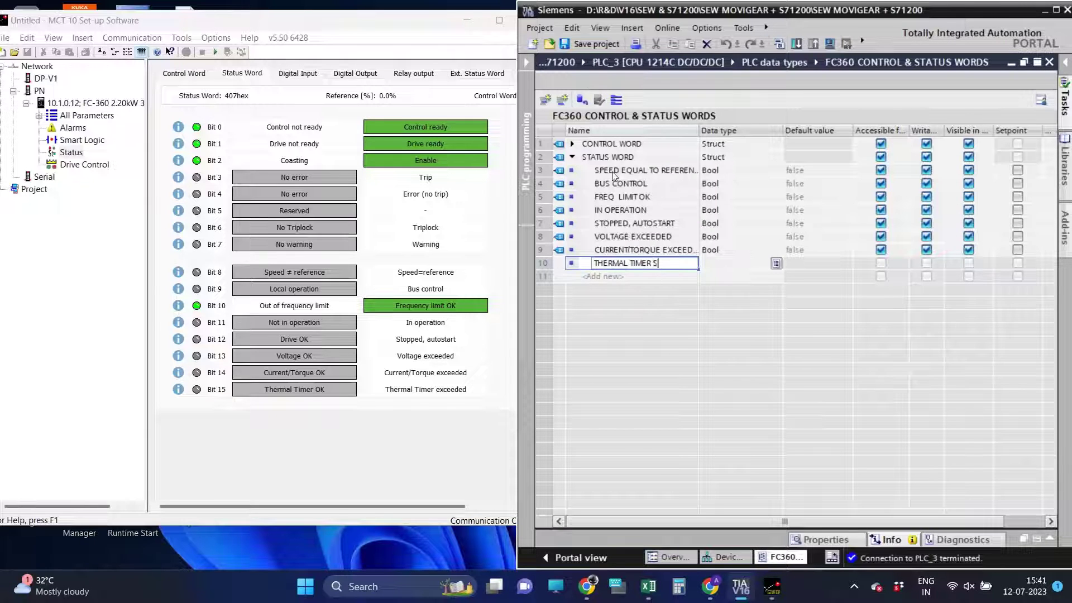
type("XCEEDED")
key("Return")
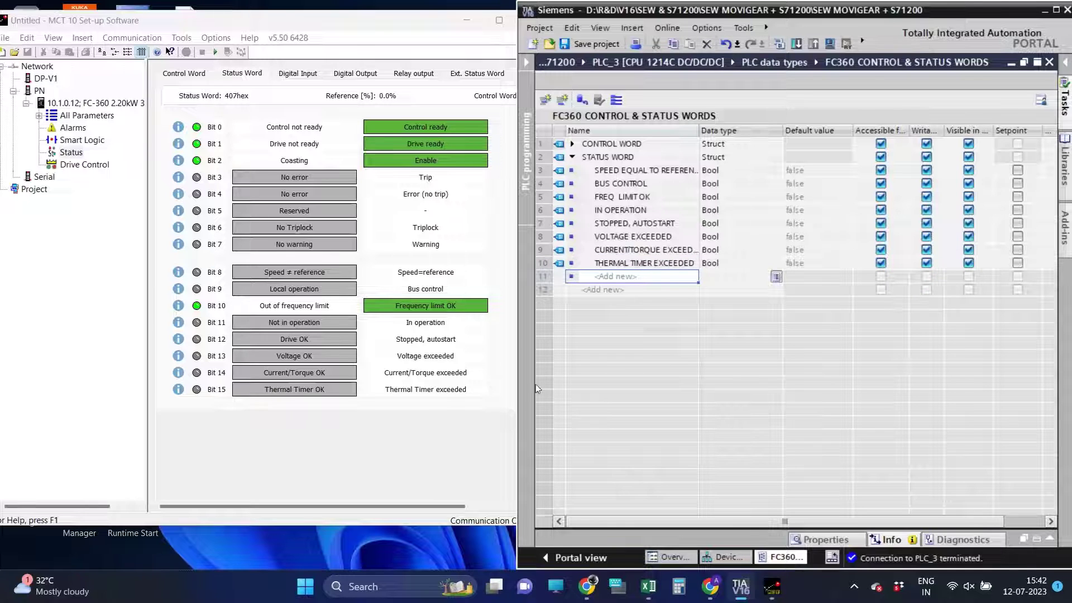
Widen the Name column of the data type table to fit the full text of the longest member names
left_click(449, 274)
left_click(616, 165)
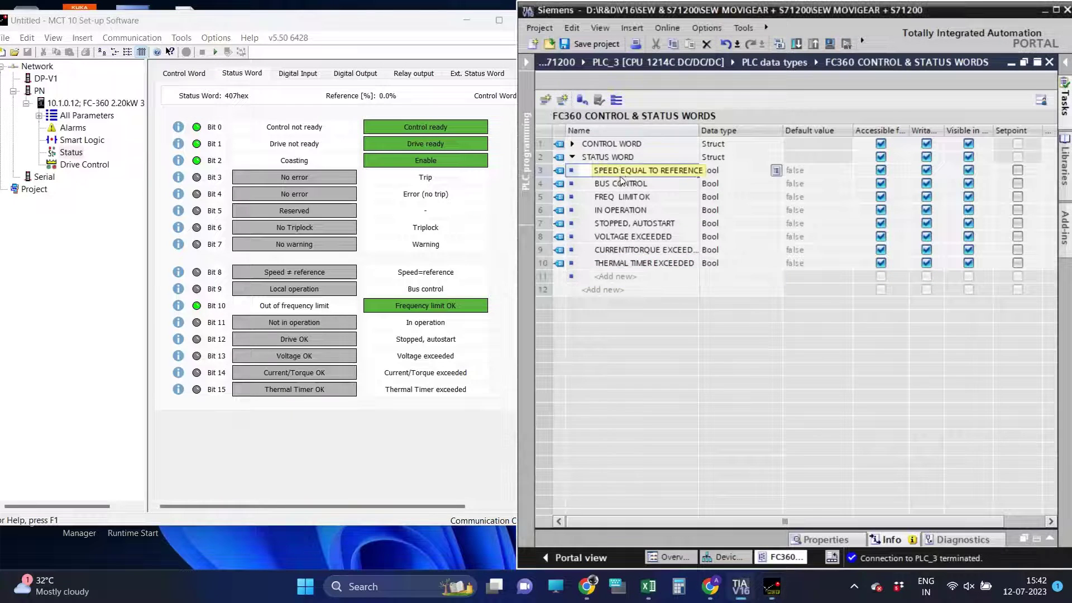
double_click(697, 130)
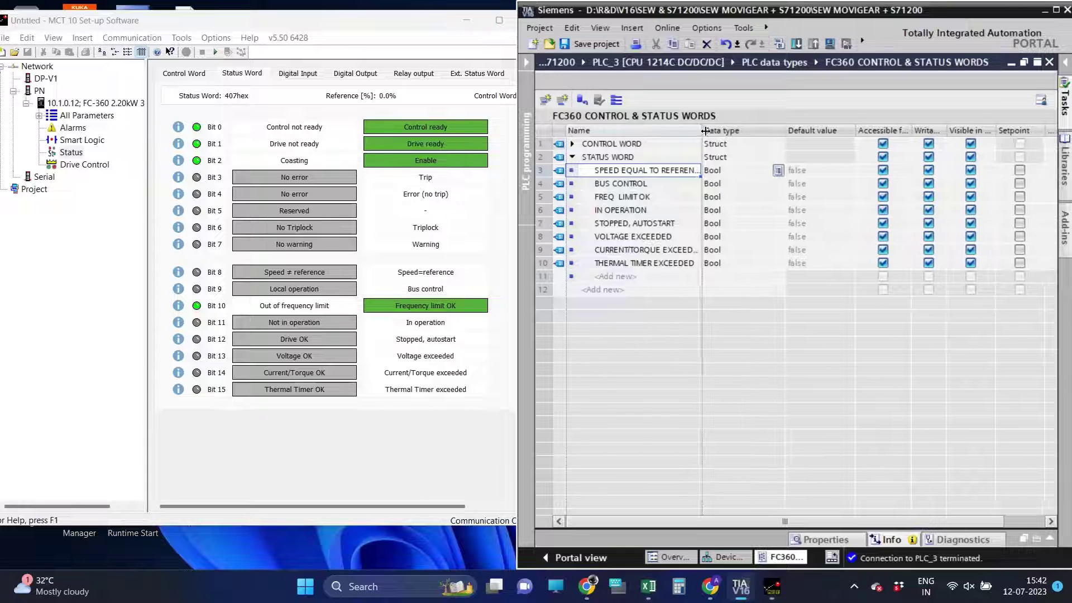
Check the STATUS WORD members from BUS CONTROL to THERMAL TIMER EXCEEDED against the drive's status bits 9 to 15
left_click(632, 185)
left_click(630, 198)
left_click(631, 211)
left_click(637, 225)
left_click(636, 238)
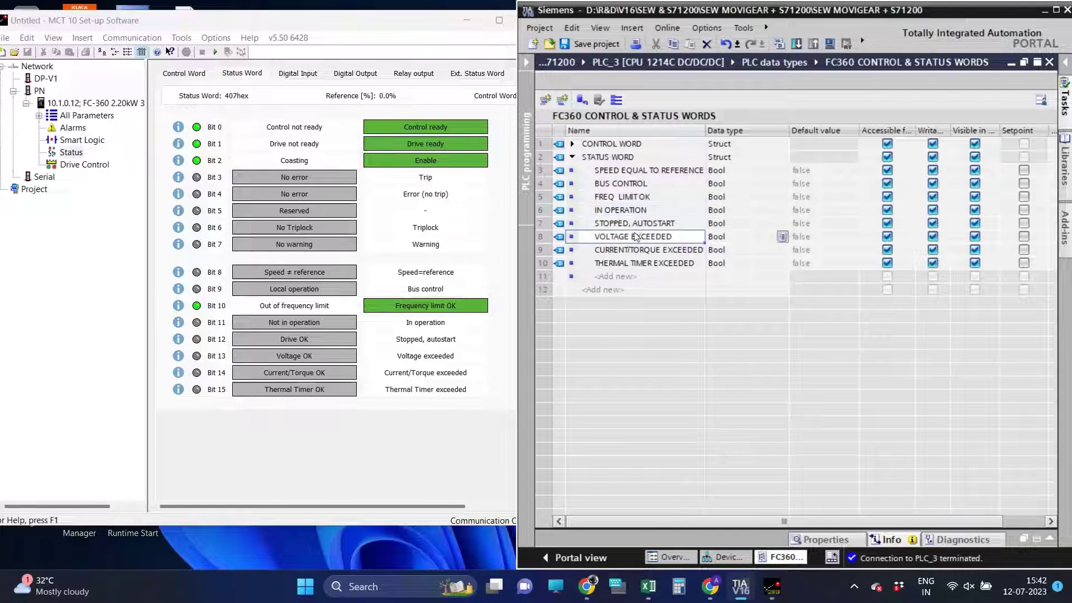
left_click(633, 251)
left_click(630, 265)
left_click(626, 277)
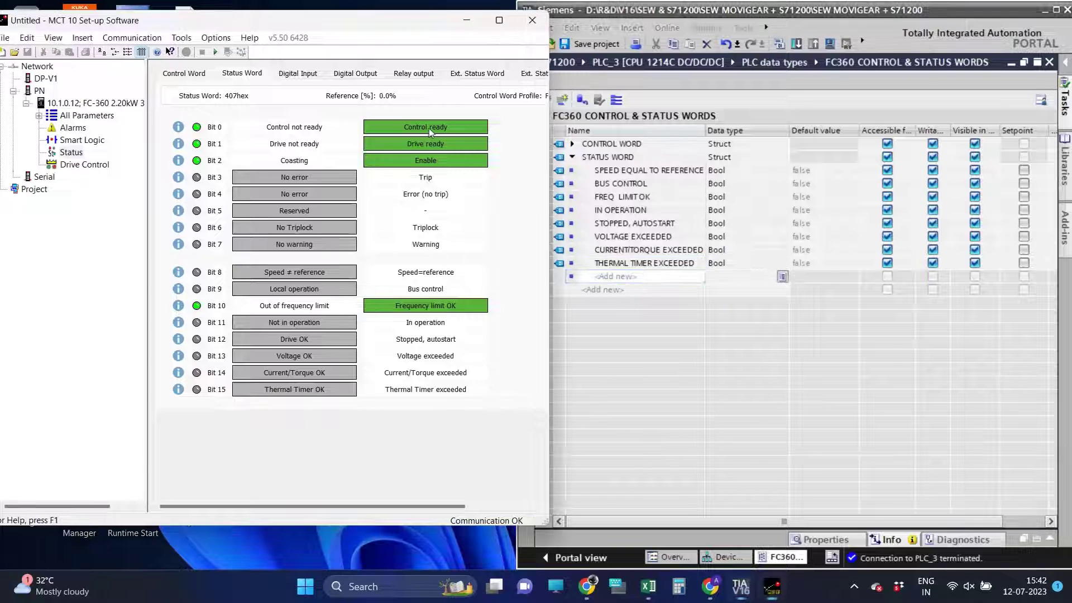
Add Bool members named CONTROL READY and DRIVE READY below THERMAL TIMER EXCEEDED in STATUS WORD
left_click(653, 277)
type("CONT")
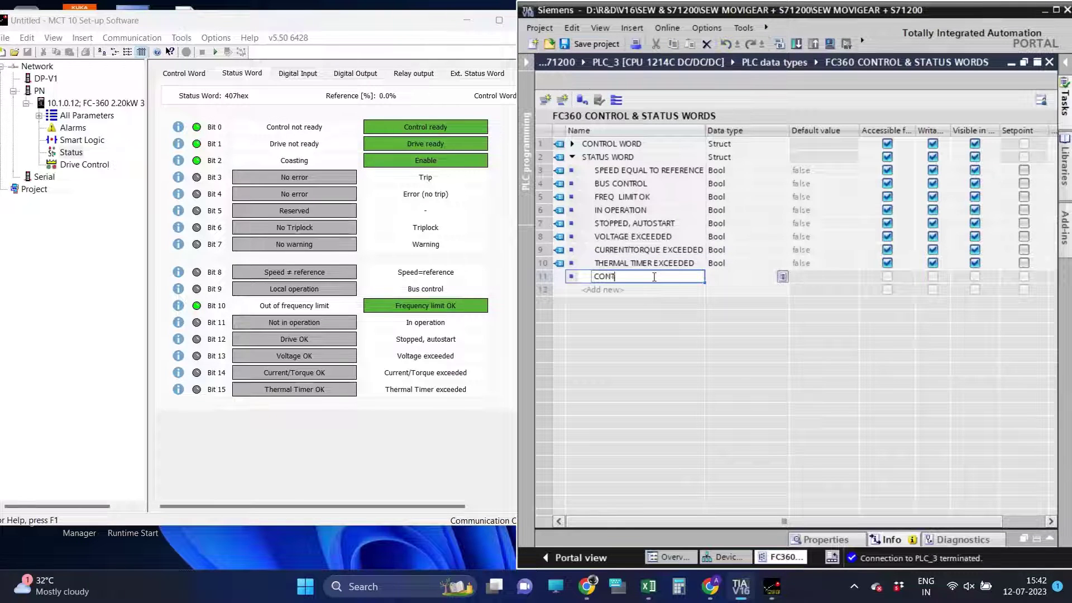
type("ROL READ")
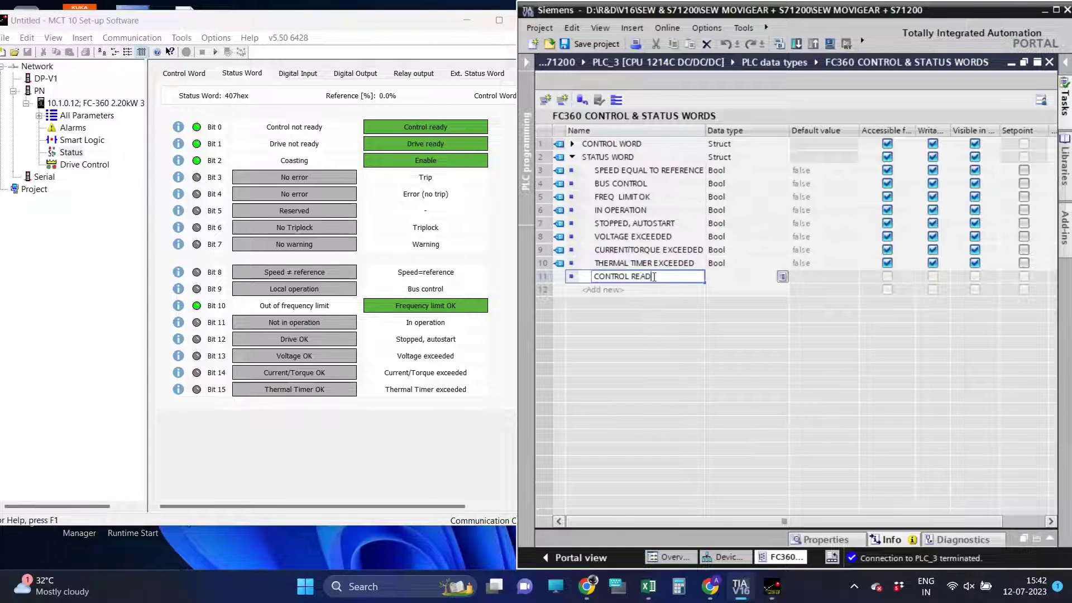
type("Y")
key("Return")
type("DRIVE REA")
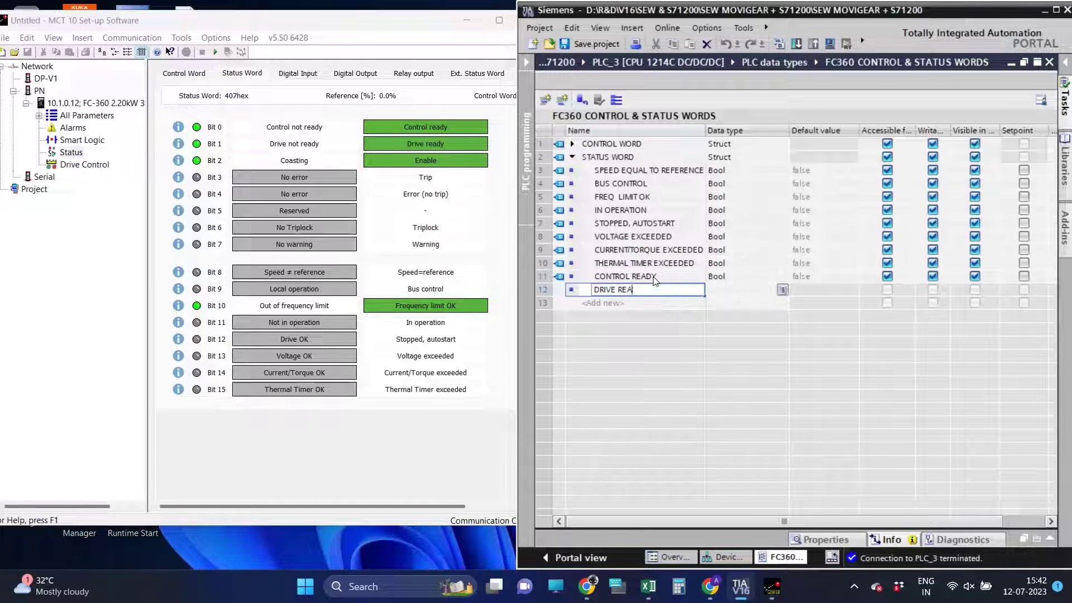
type("DY")
key("Return")
Add Bool members named ENABLE, TRIP and ERROR below DRIVE READY in STATUS WORD
type("E")
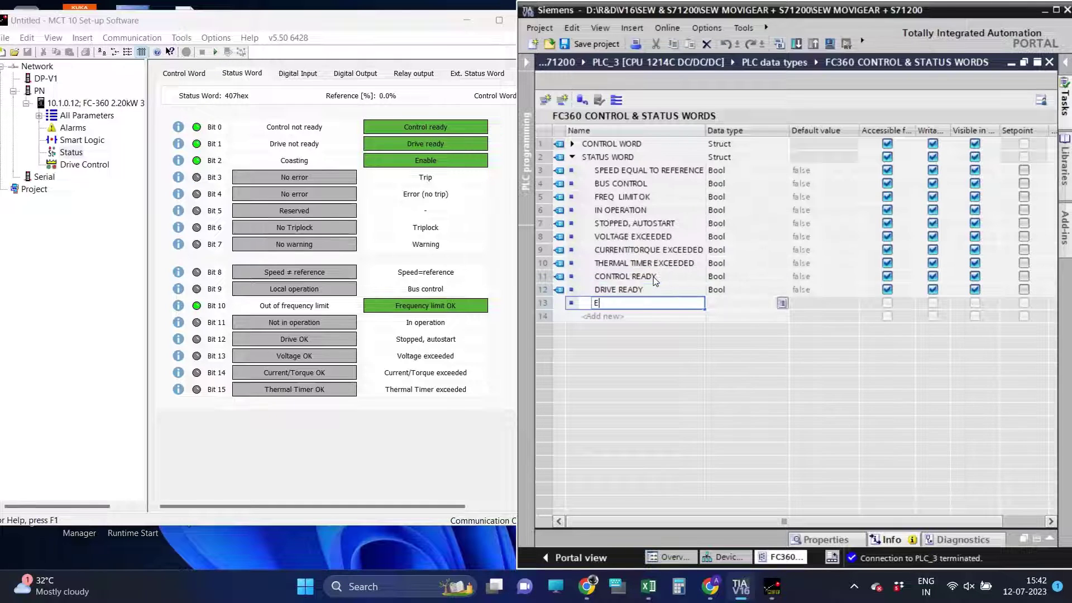
type("NABLE")
key("Return")
type("TRIP")
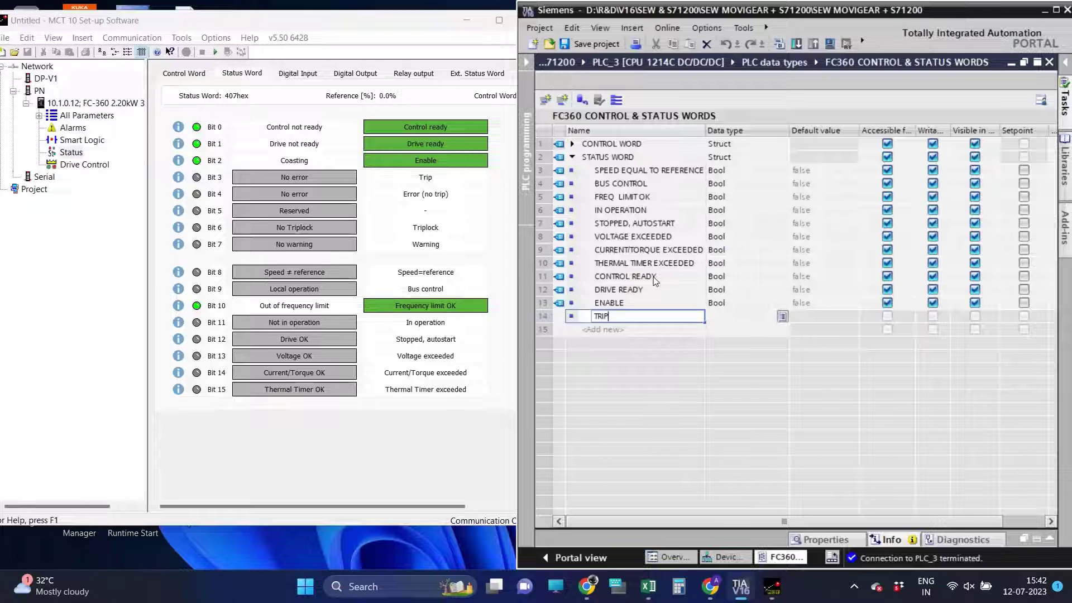
key("Return")
type("ERROR")
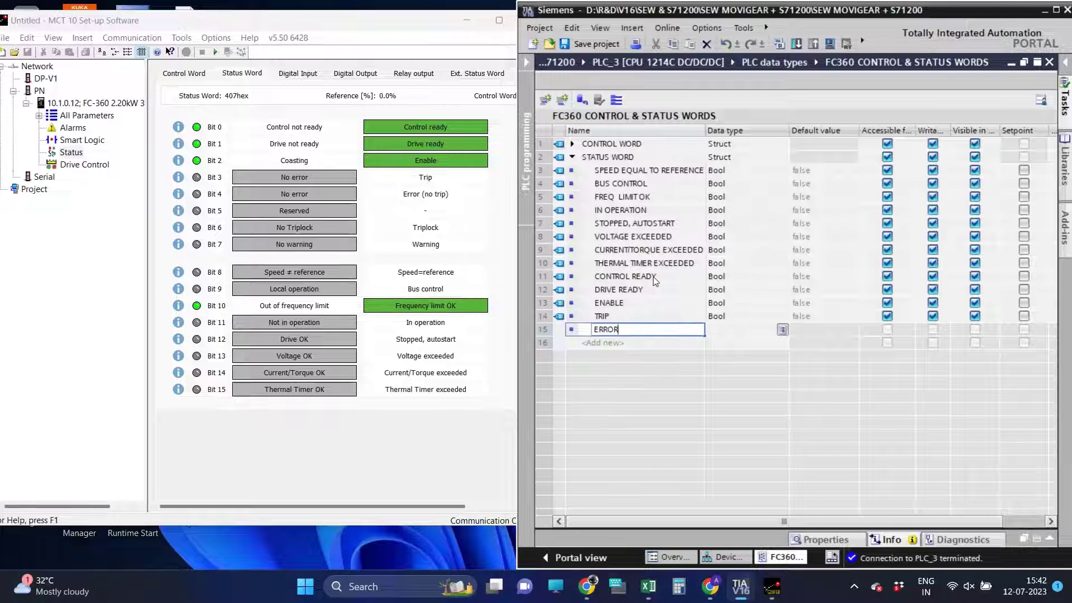
key("Return")
Add a Bool member named RESERVE below ERROR in STATUS WORD
type("RE")
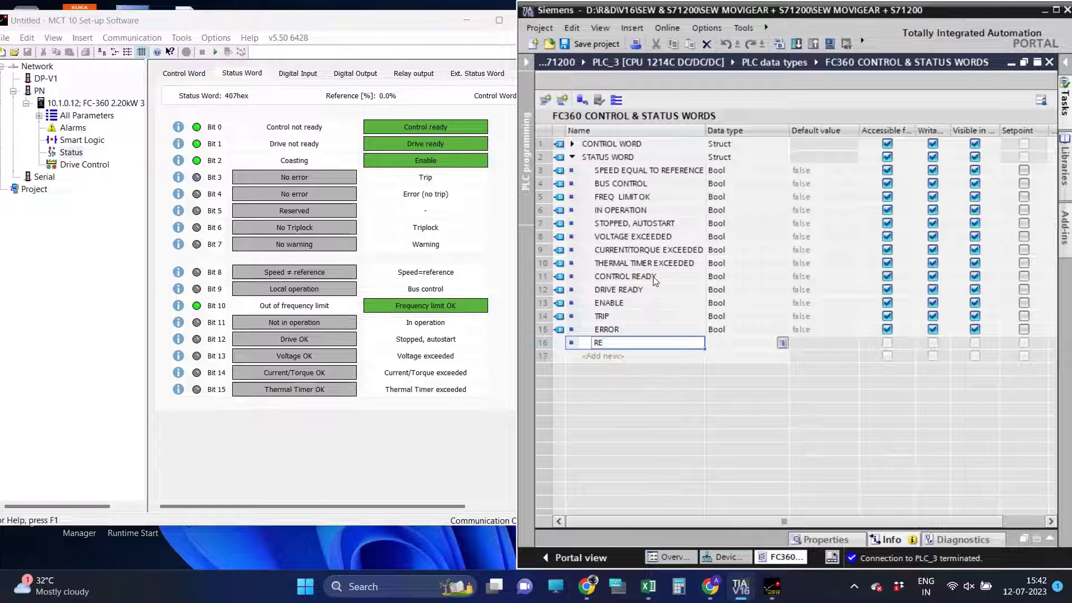
type("VER")
key("BackSpace")
key("BackSpace")
key("BackSpace")
type("VE")
key("BackSpace")
key("BackSpace")
type("SERVE")
key("Return")
Add Bool members named TRIPLOCK and WARNING below RESERVE in STATUS WORD
type("T")
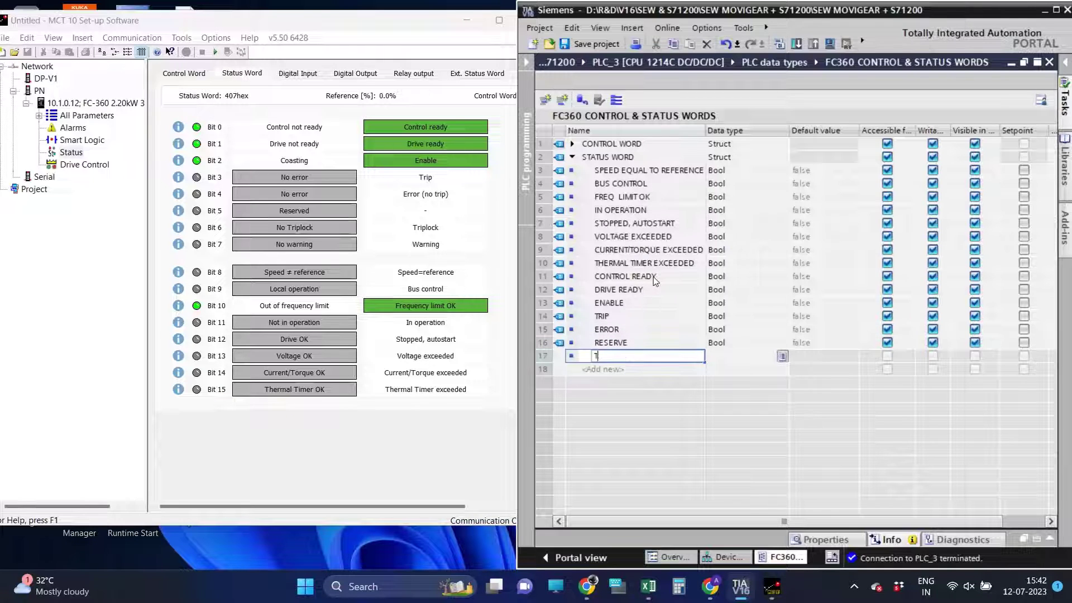
type("RIPLOCK")
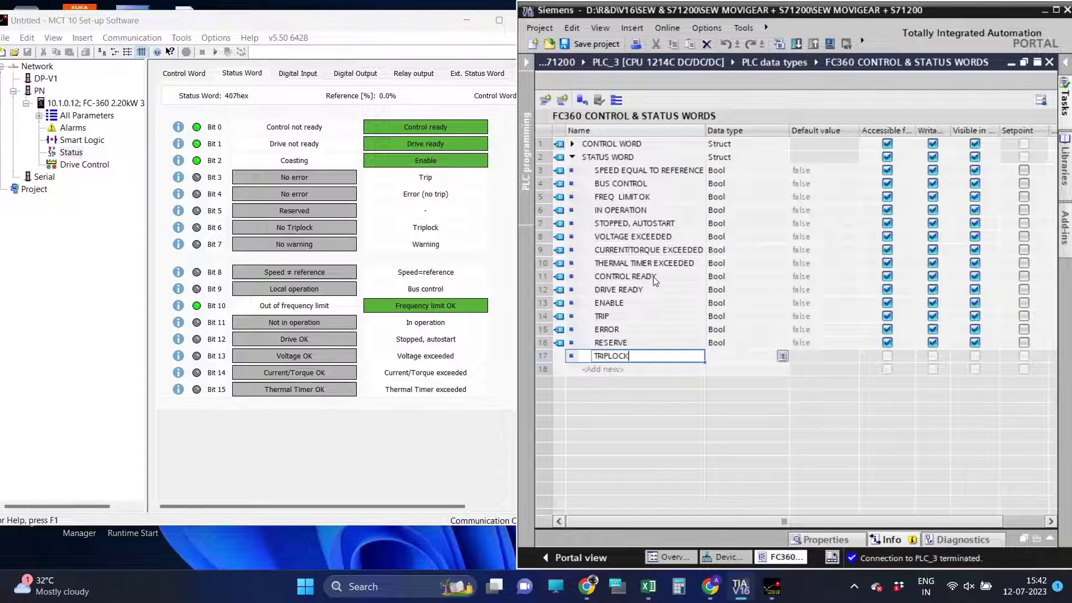
key("Return")
type("WAR")
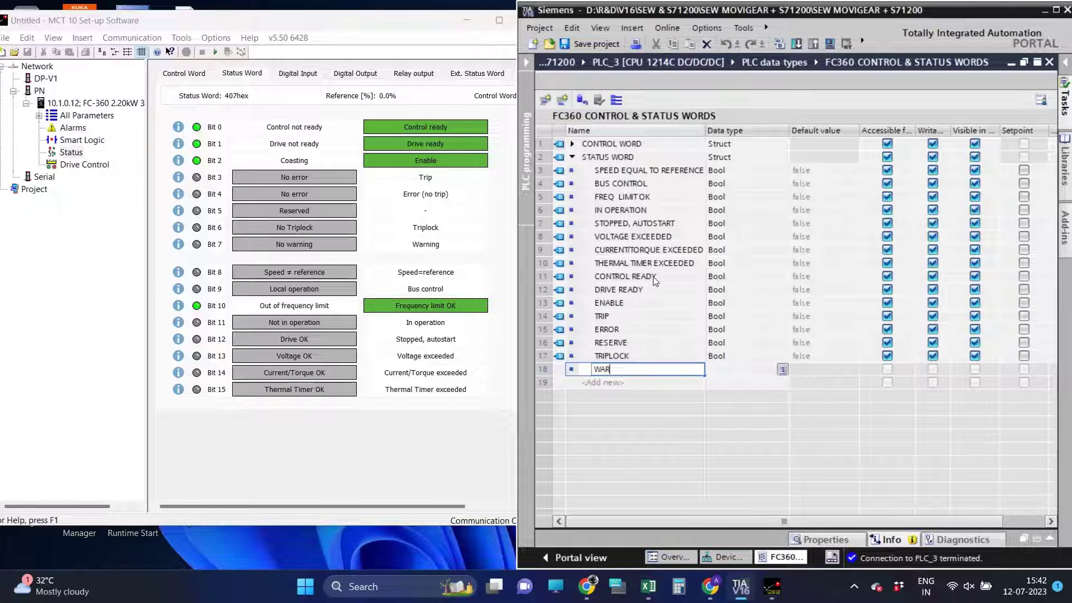
type("NING")
key("Return")
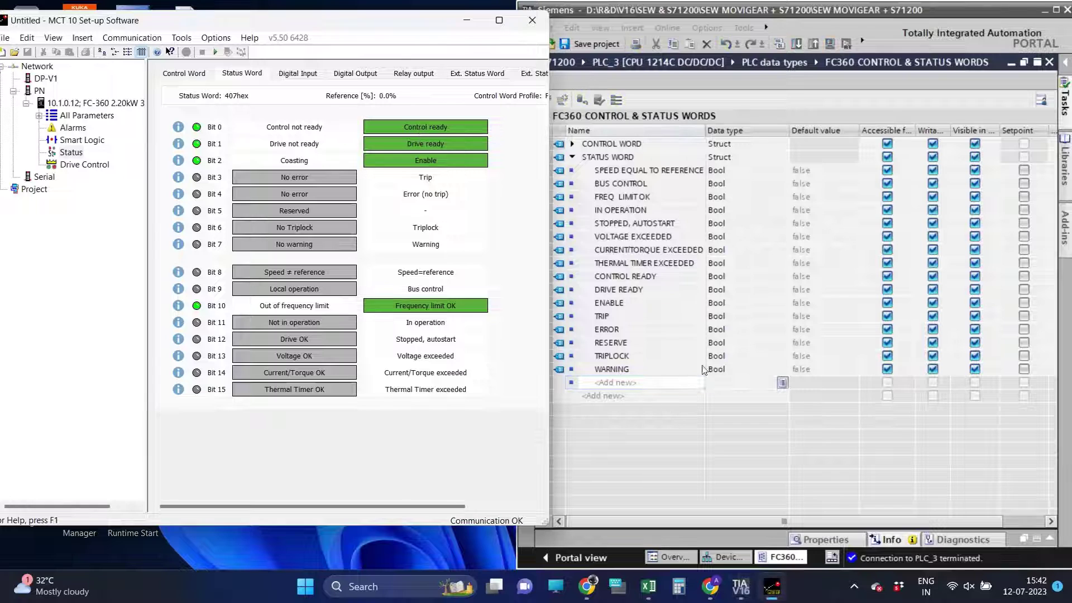
Check the STATUS WORD members from CONTROL READY to WARNING against the drive's status bits 0 to 7
left_click(621, 278)
left_click(628, 290)
left_click(620, 303)
left_click(614, 317)
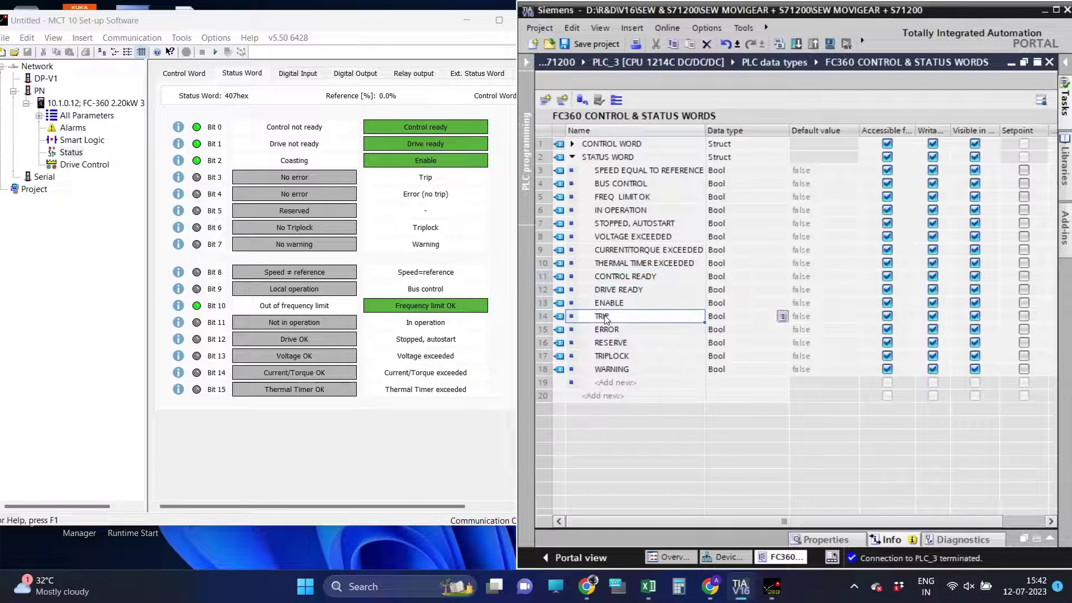
left_click(616, 330)
left_click(619, 343)
left_click(623, 359)
left_click(618, 370)
Add a member named ACTUAL SPEED below WARNING in STATUS WORD
left_click(614, 384)
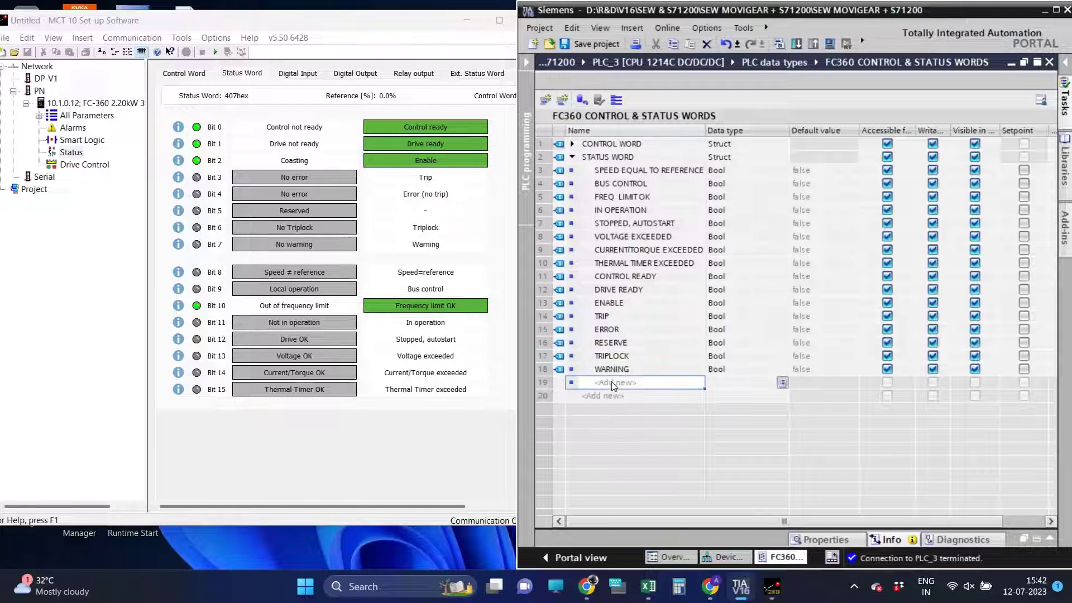
type("ACTUAL ")
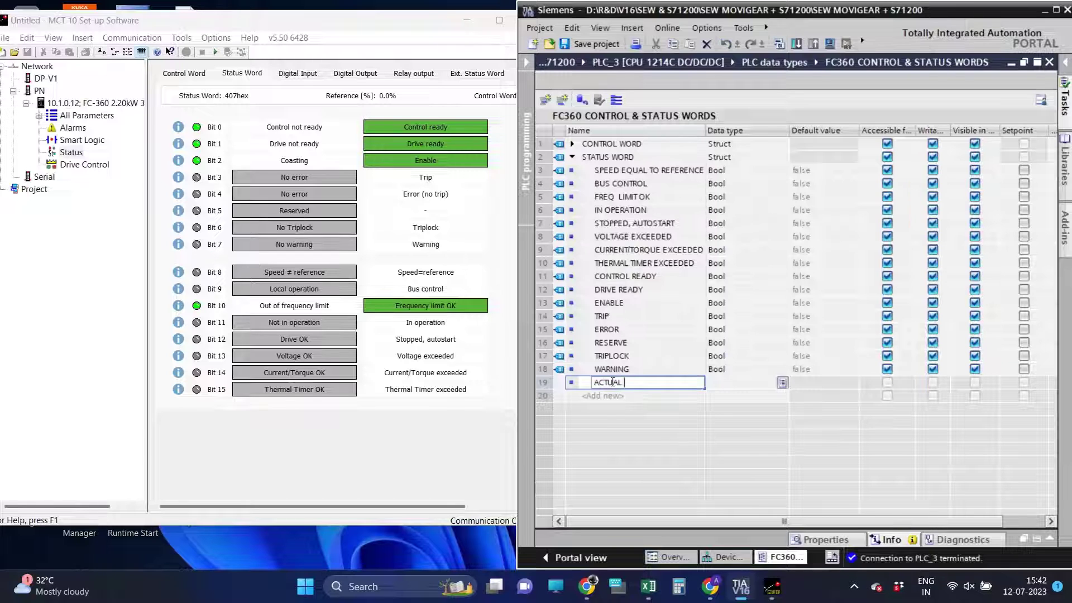
type("SPEED")
key("Return")
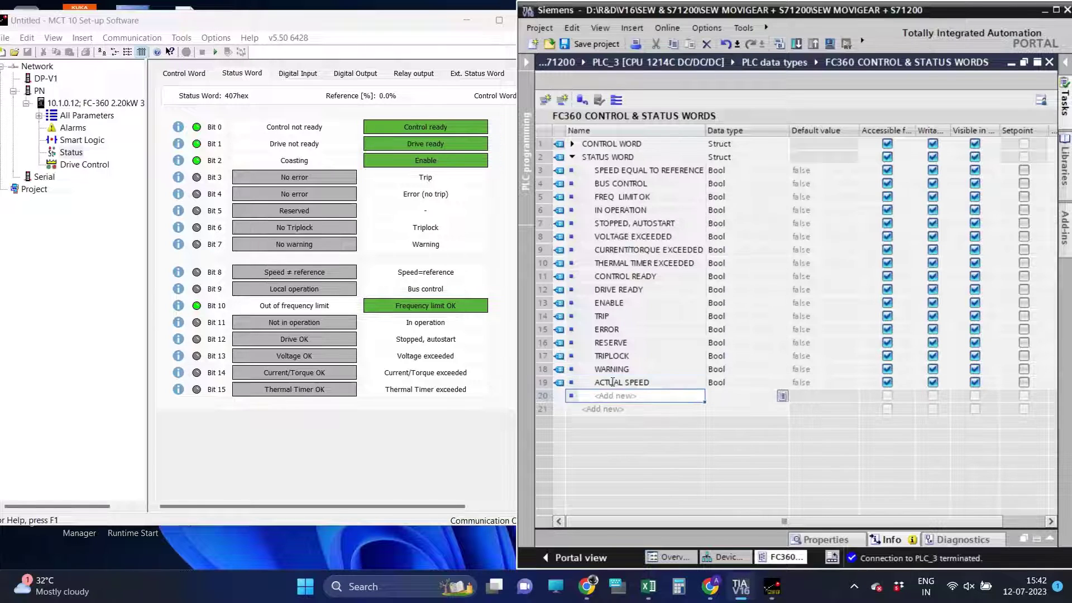
Set the data type of the ACTUAL SPEED member in STATUS WORD to Word
key("Up")
key("Tab")
type("W")
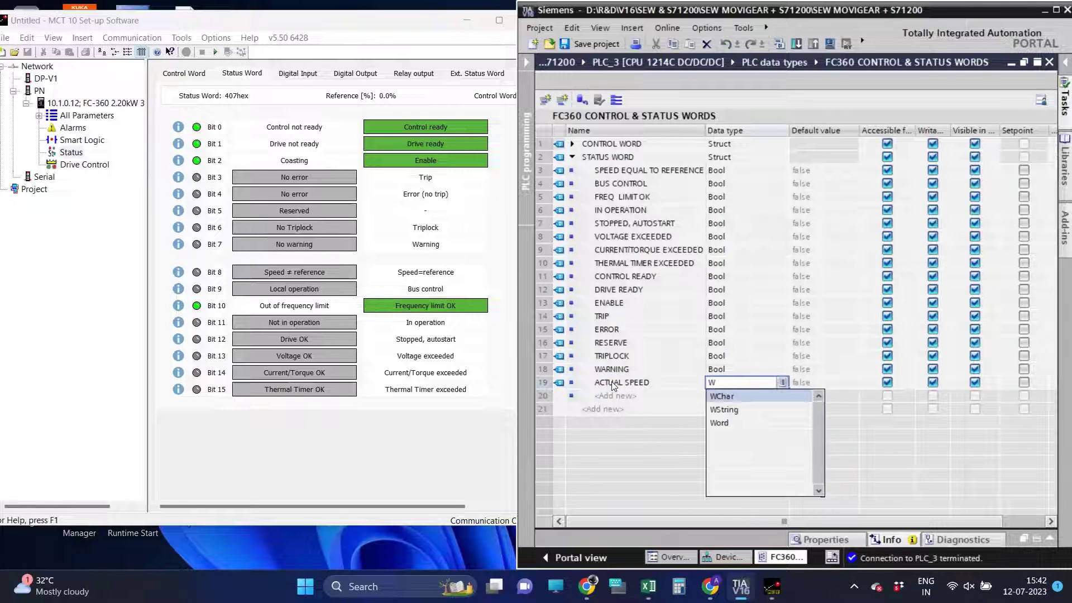
key("Return")
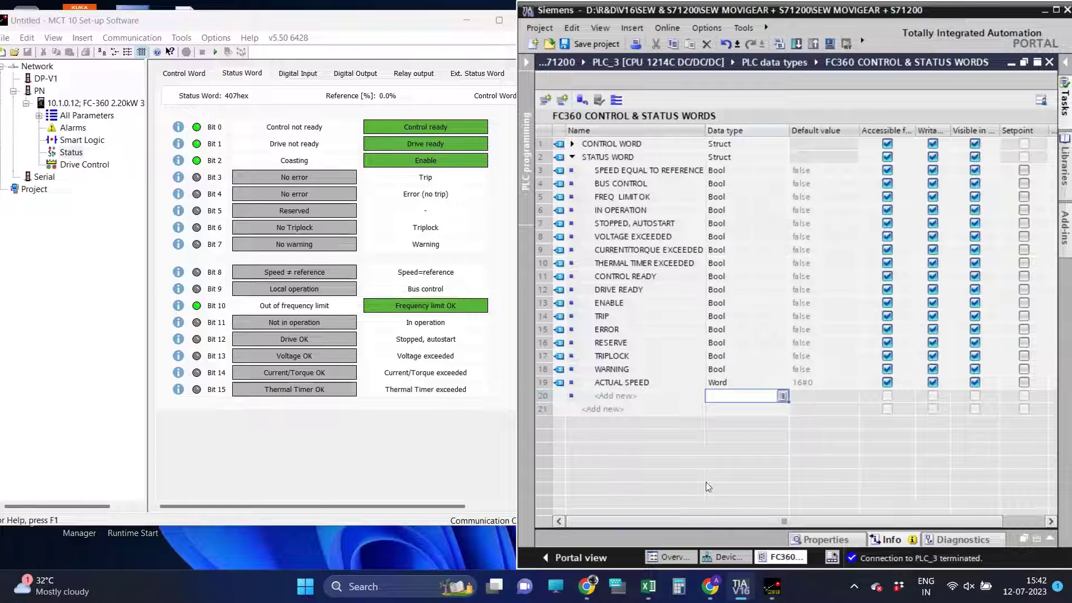
Collapse the STATUS WORD struct and compile the FC360 CONTROL & STATUS WORDS data type from the project tree
left_click(526, 65)
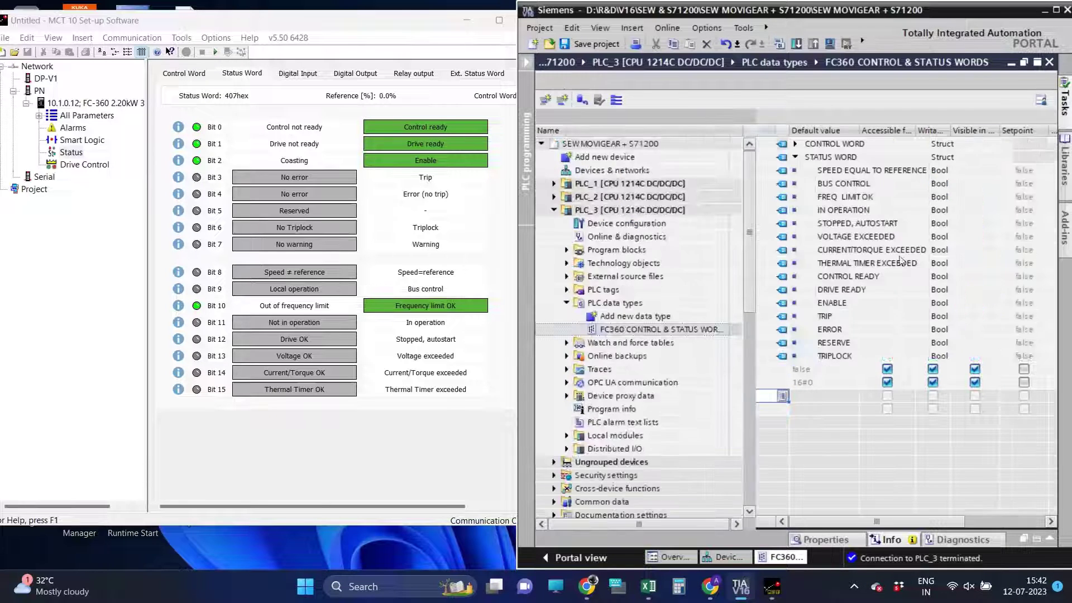
left_click(795, 157)
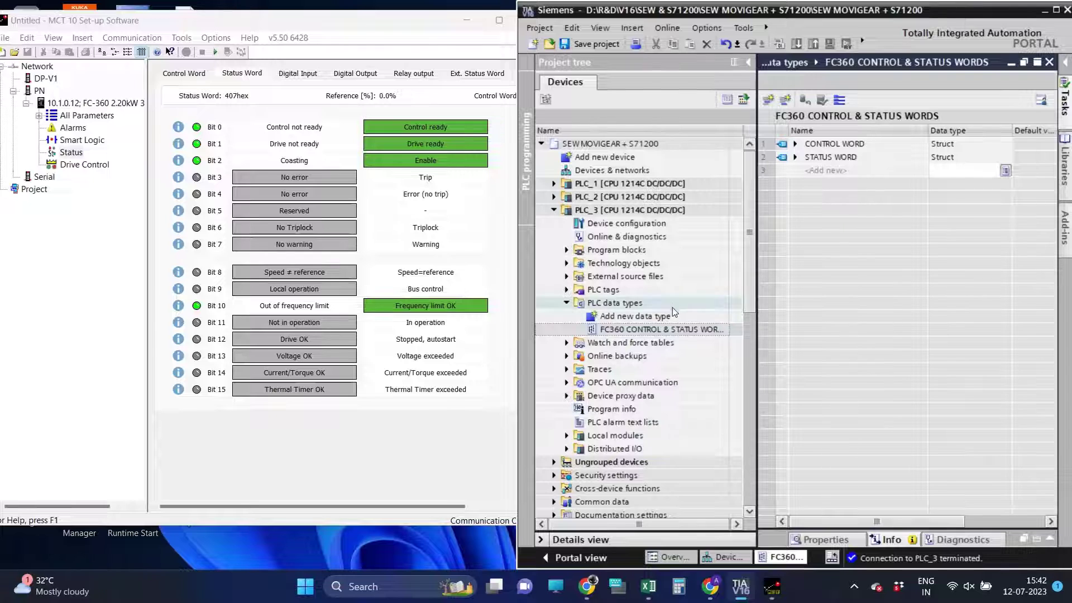
left_click(636, 329)
key("ctrl+b")
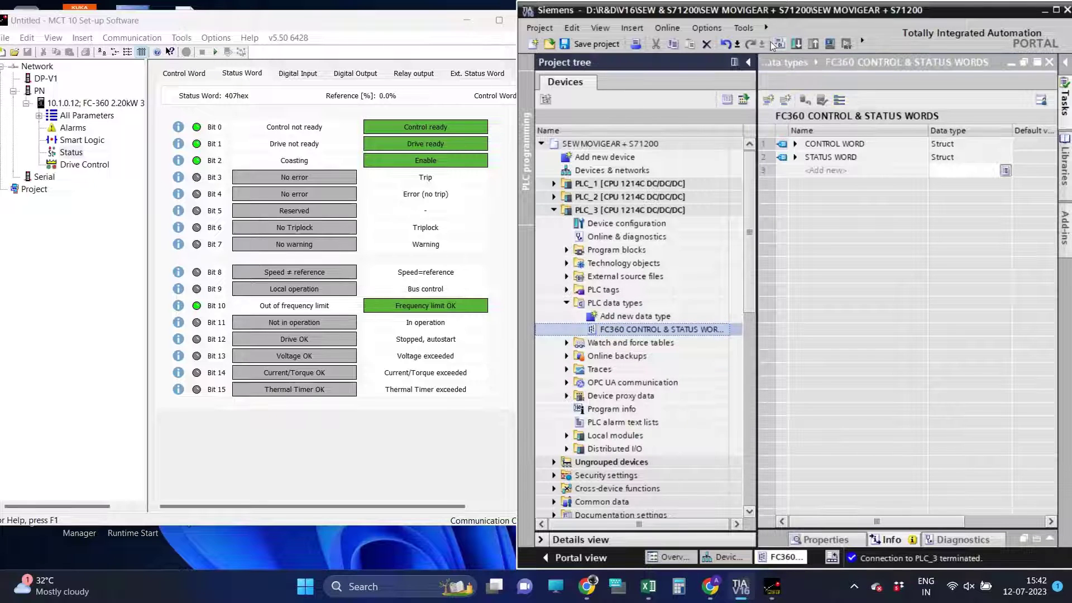
Add a global data block named FC360 DATA to the program blocks of PLC_3
left_click(567, 304)
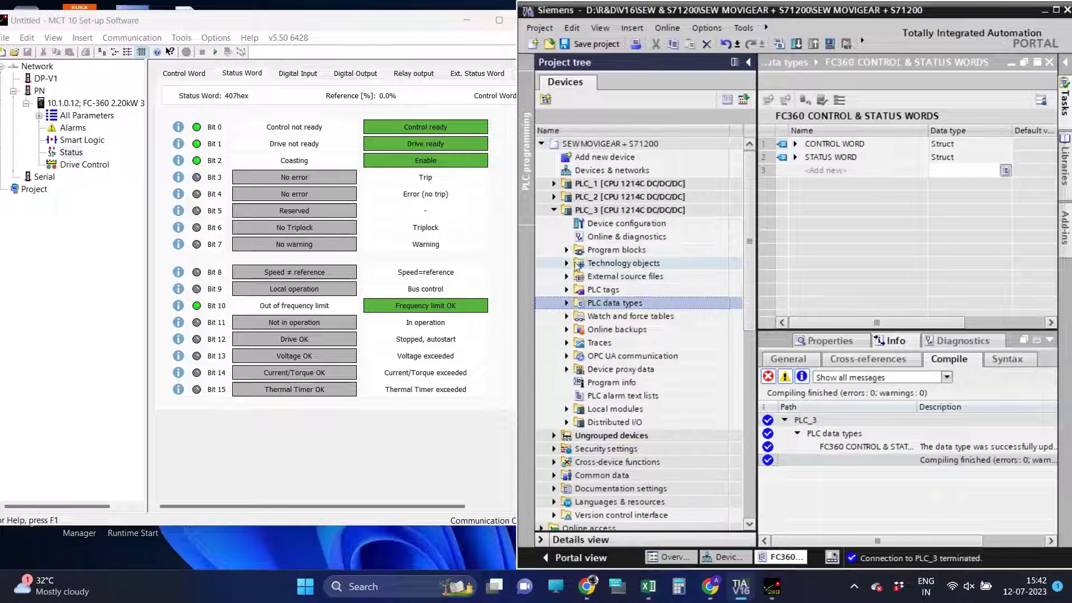
left_click(566, 250)
double_click(614, 262)
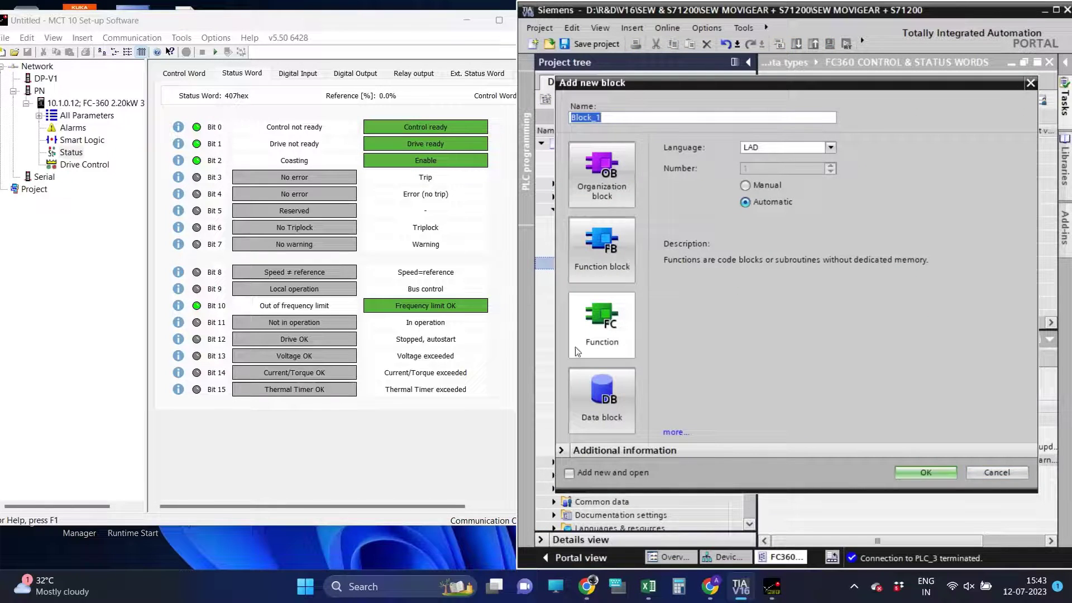
left_click(612, 398)
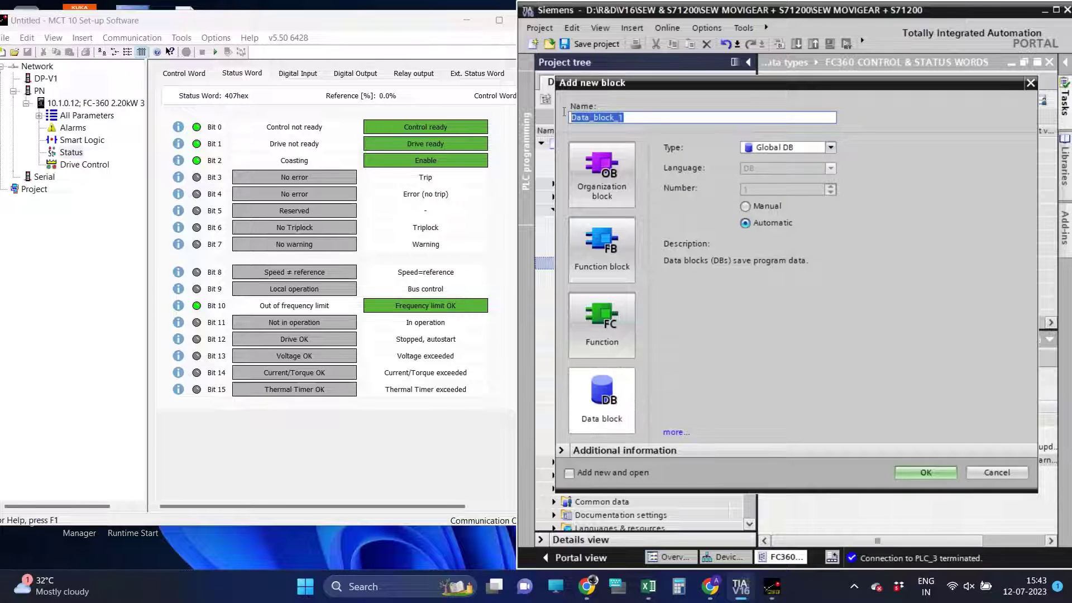
type("FC36")
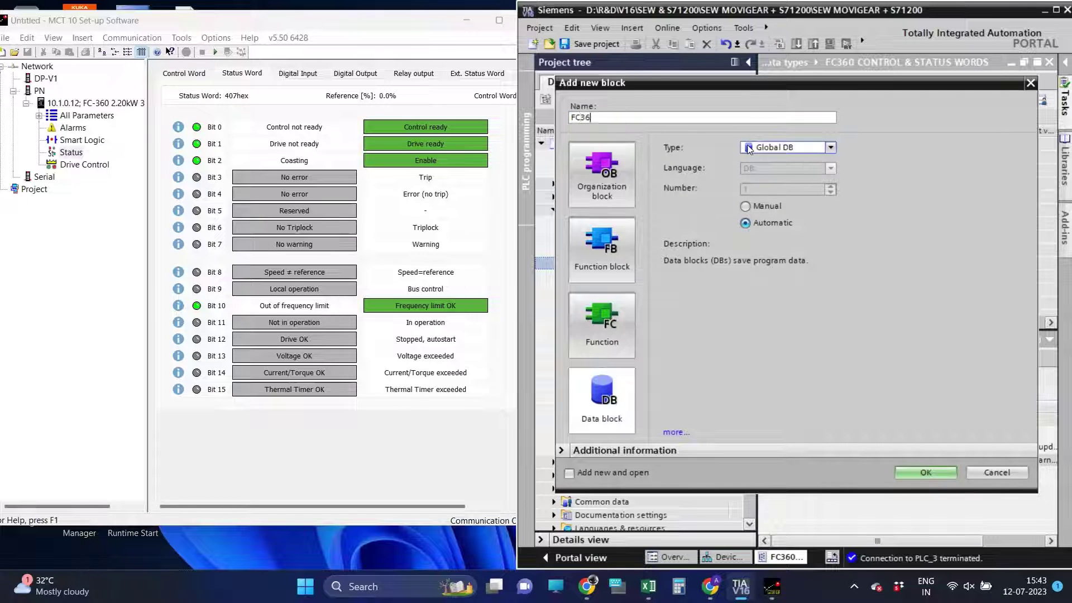
type("0 DATA")
key("Return")
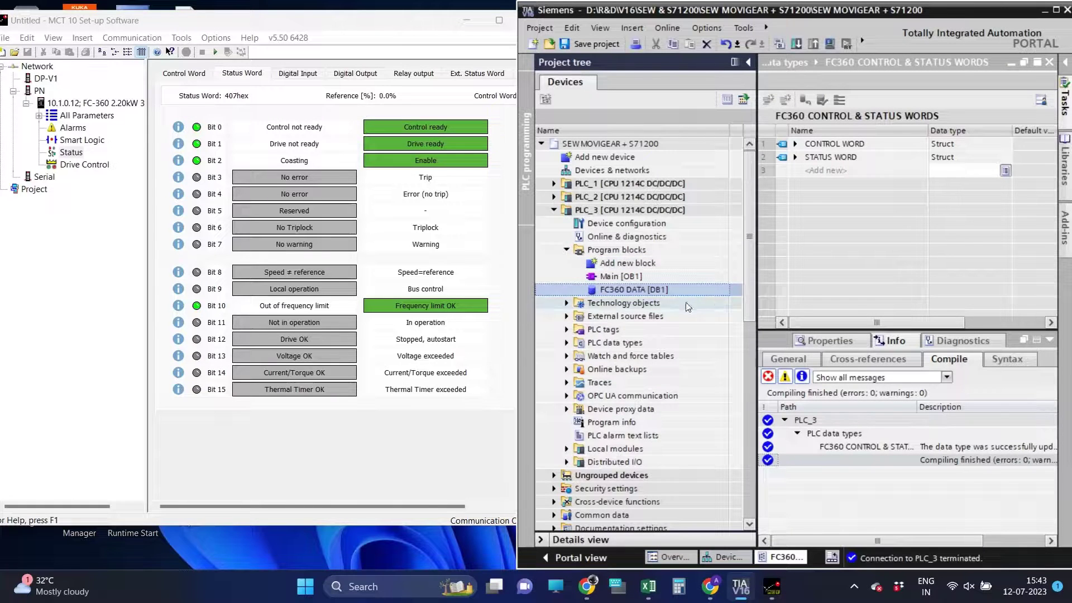
Rename the new data block to FC360
left_click(642, 290)
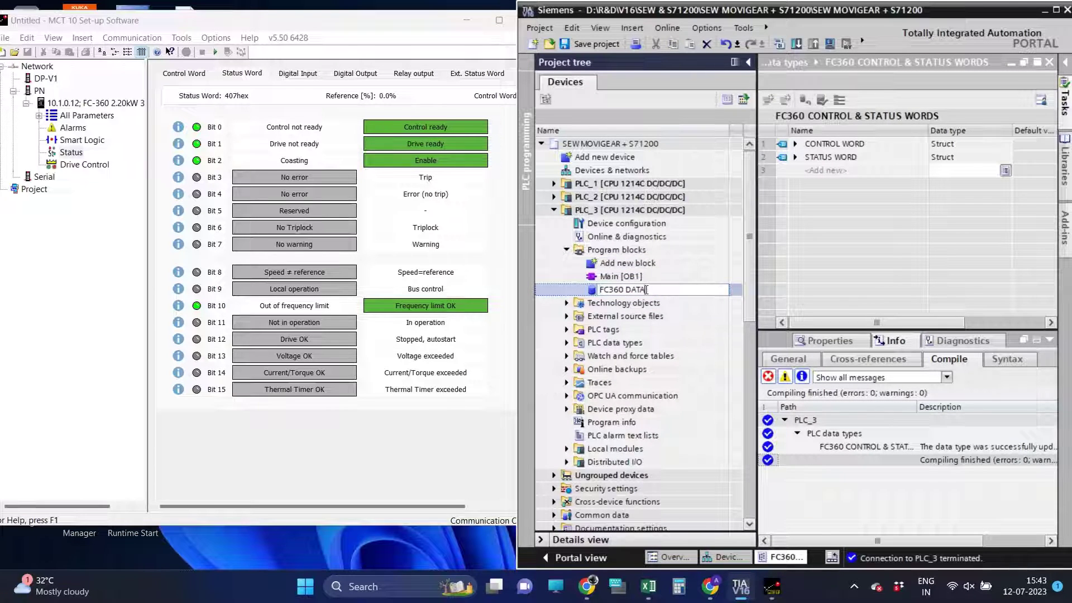
key("BackSpace")
key("BackSpace")
key("BackSpace")
key("Return")
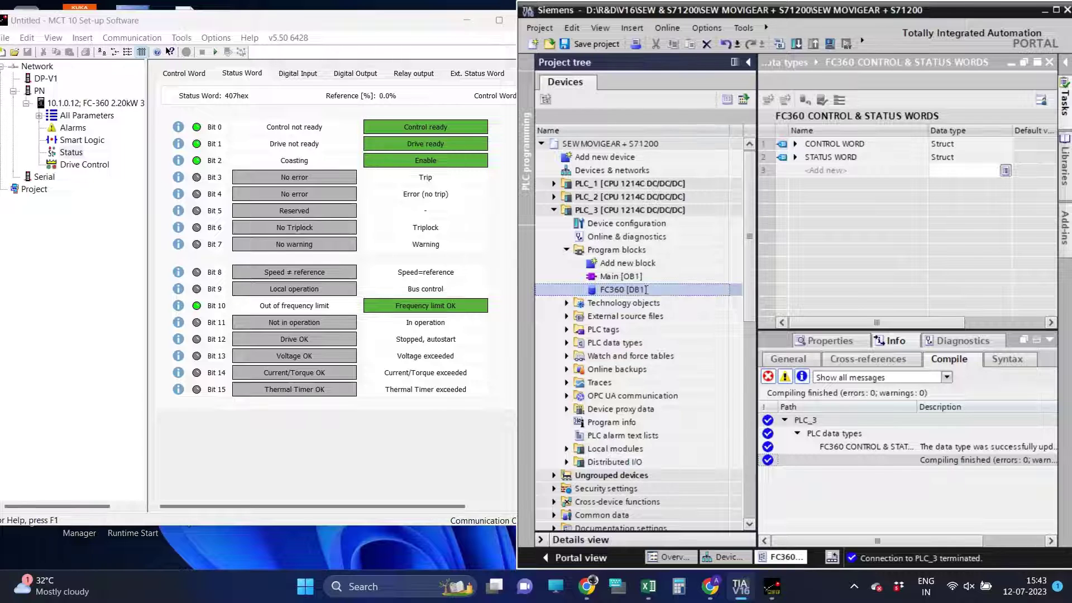
In the FC360 data block, add a member DATA of type "FC360 CONTROL & STATUS WORDS" and compile the block
left_click(768, 242)
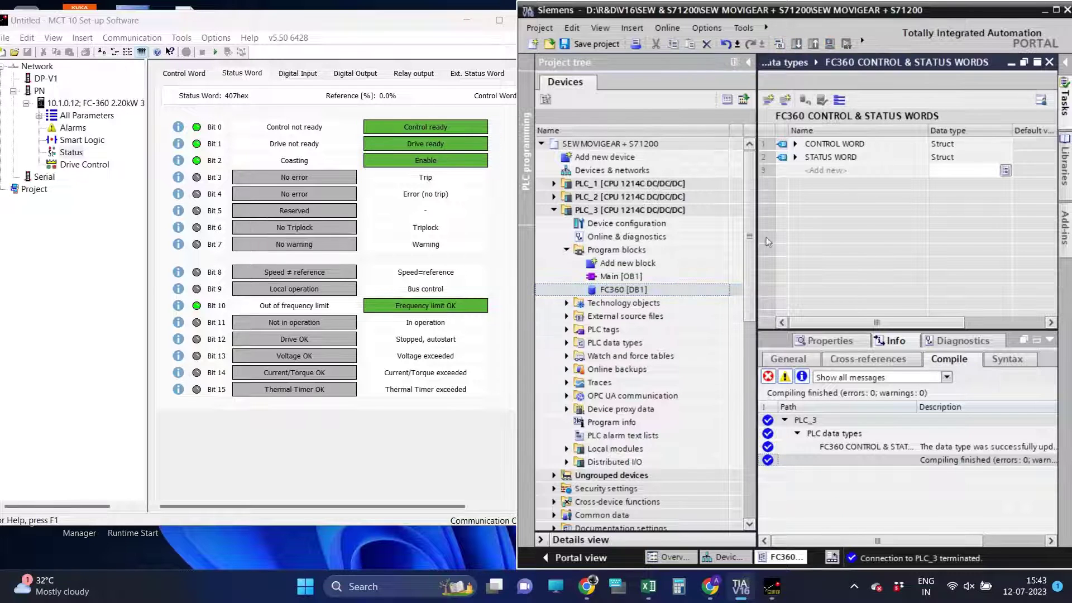
double_click(634, 288)
left_click(1049, 341)
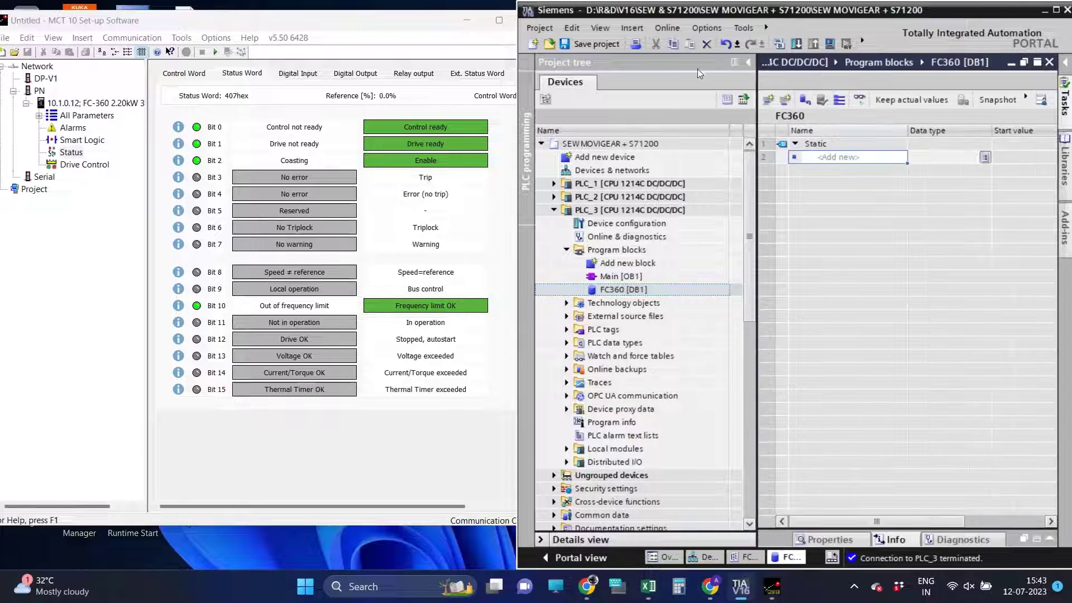
left_click(748, 62)
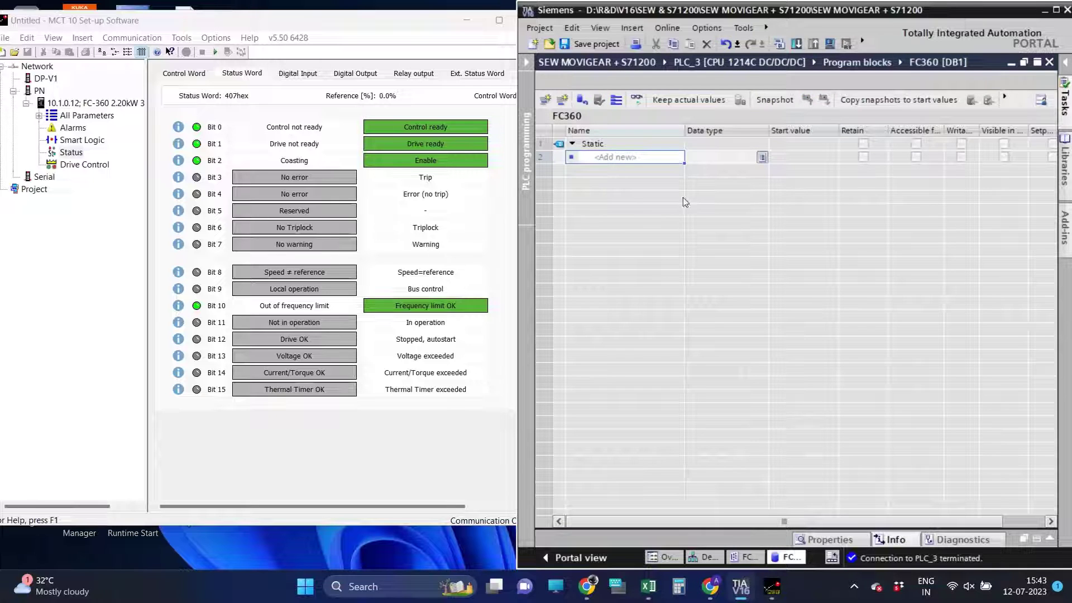
type("DATA")
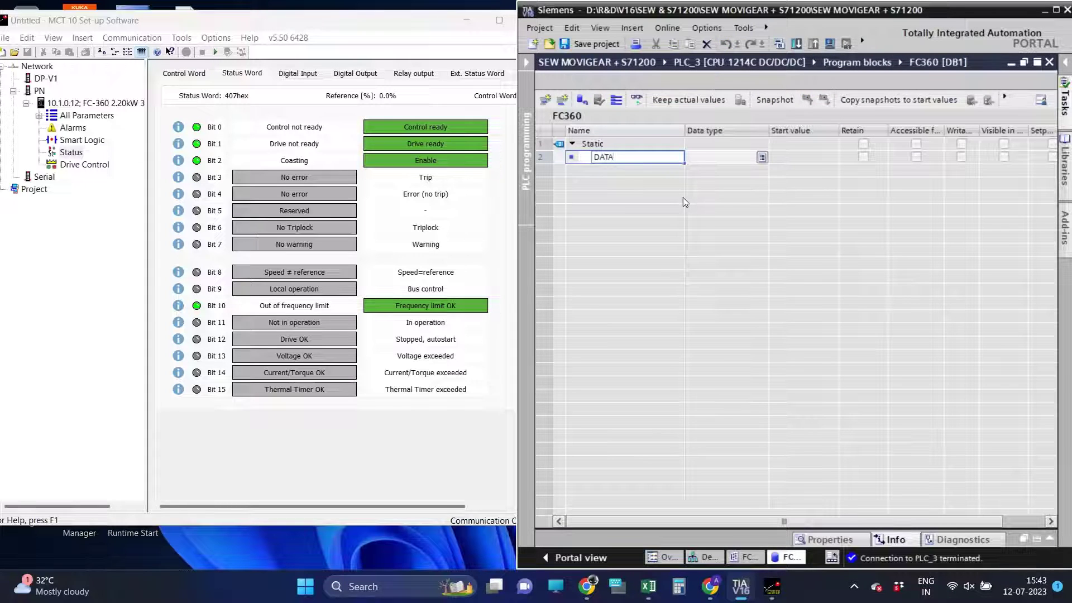
key("Return")
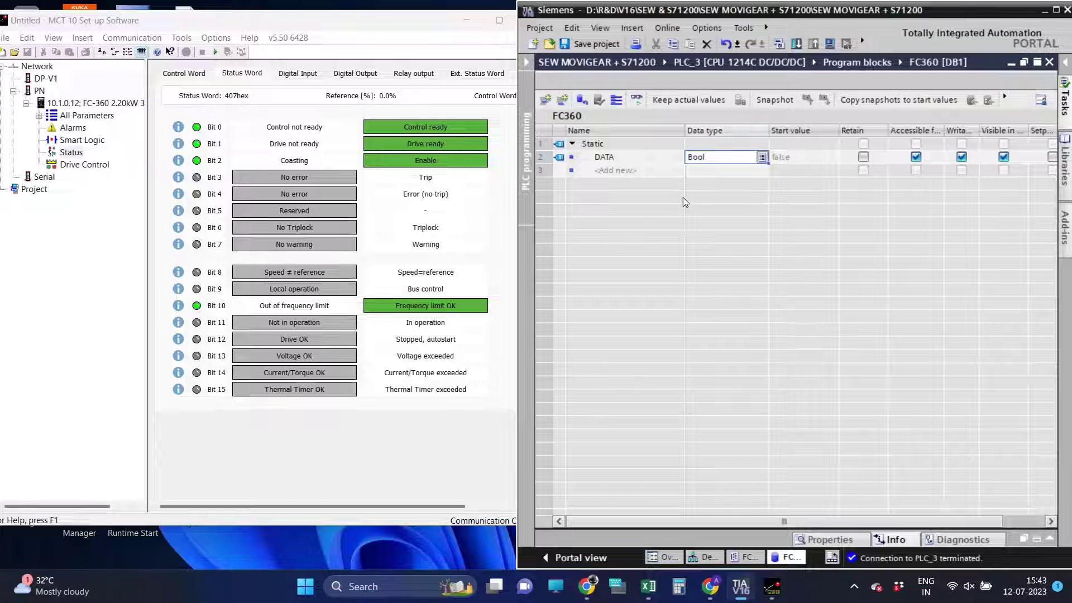
type("F")
key("Return")
key("Return")
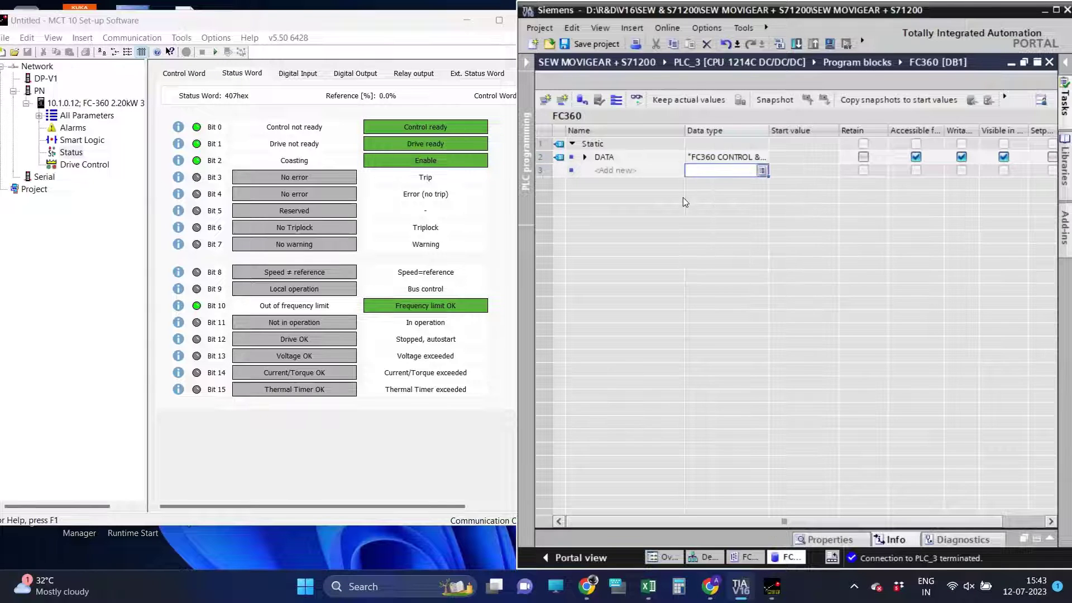
left_click(780, 45)
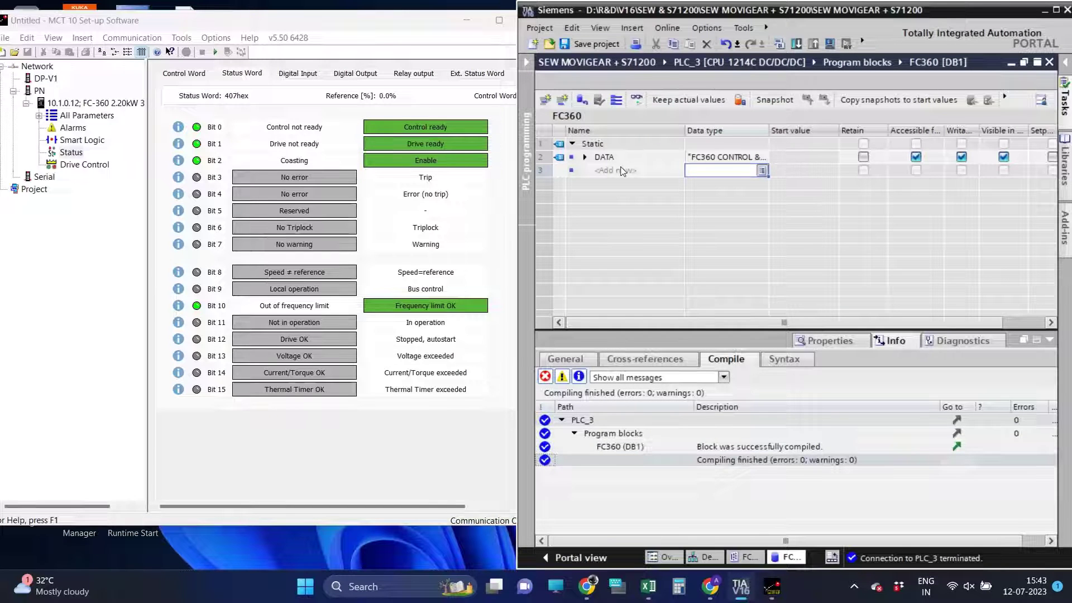
Turn off optimized block access in the attributes of the FC360 data block and recompile it
left_click(526, 62)
right_click(621, 290)
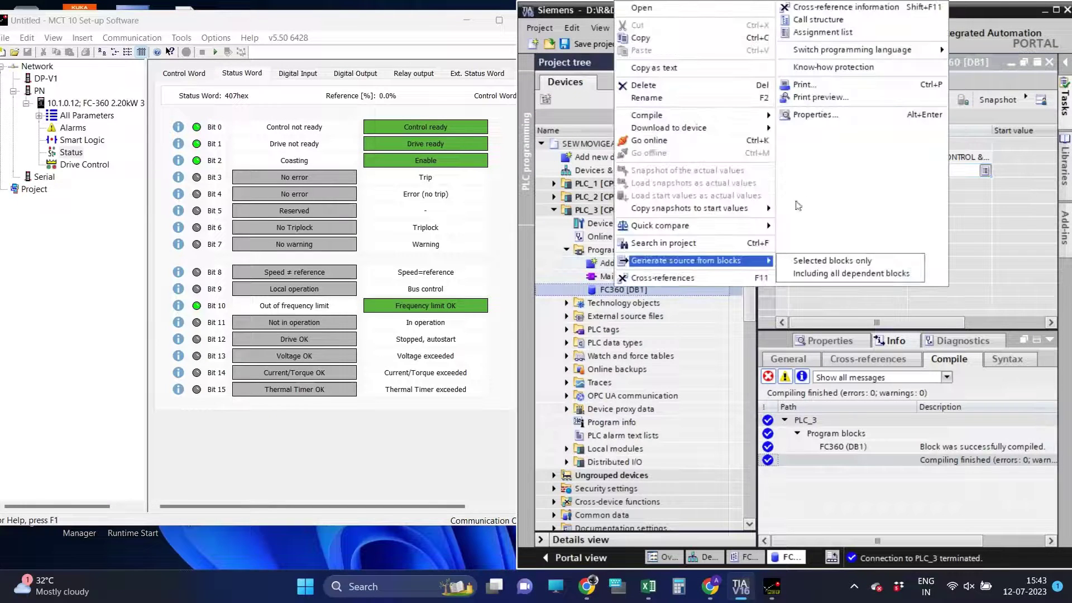
left_click(813, 112)
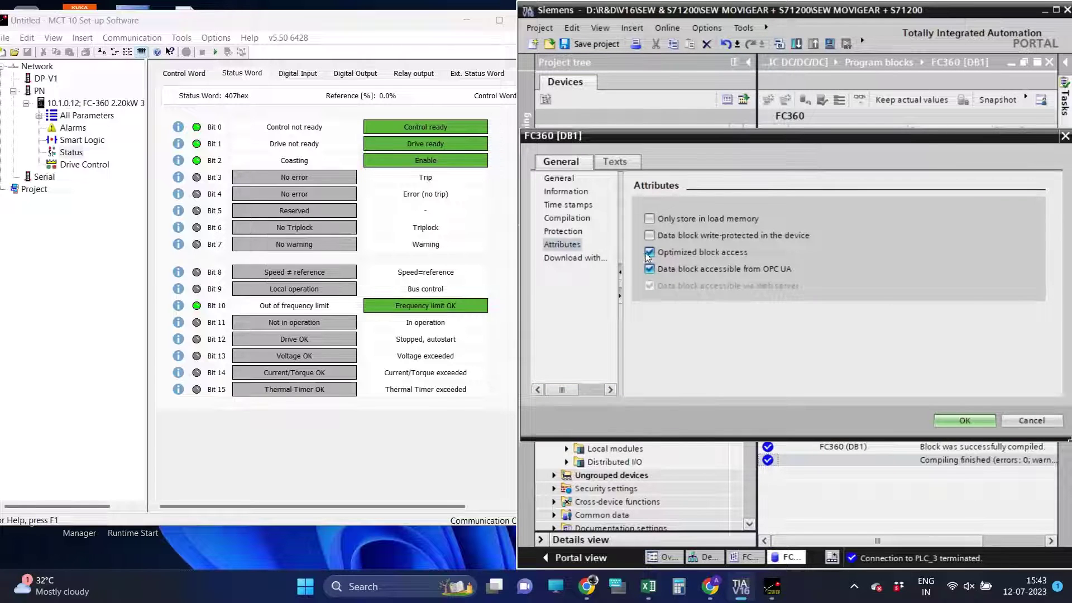
left_click(649, 253)
left_click(886, 330)
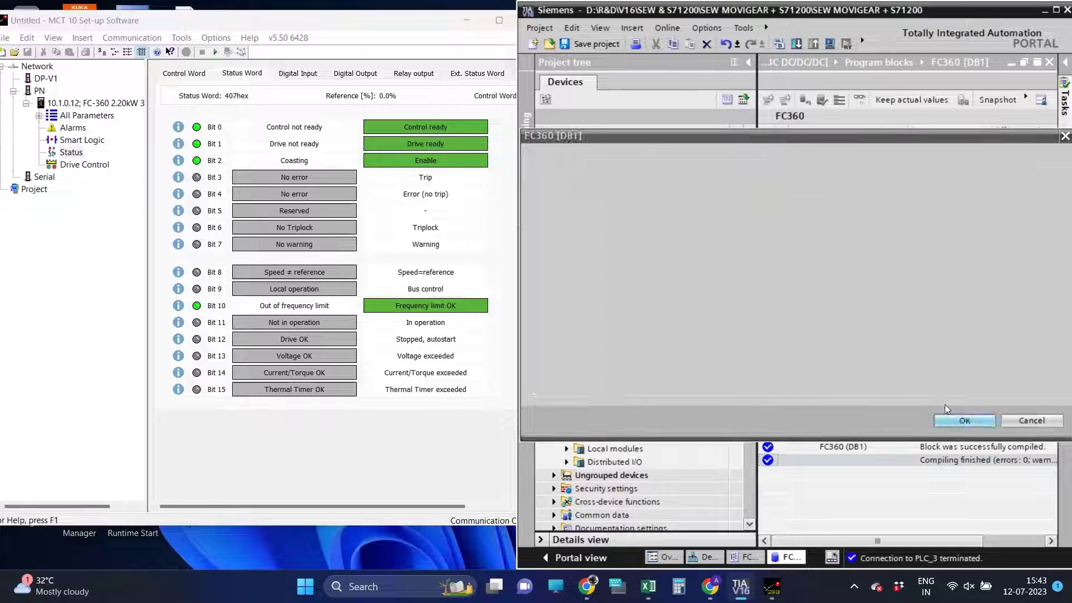
left_click(964, 420)
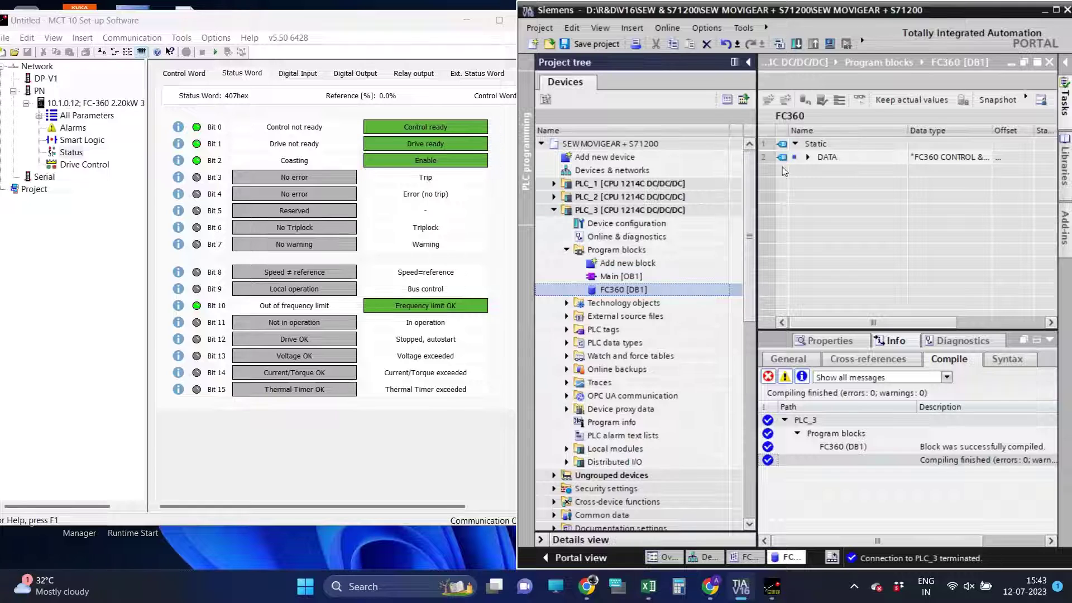
left_click(780, 44)
left_click(1049, 339)
Add a LAD function named DRIVE RUNNING to PLC_3's program blocks and open it in a maximized window
left_click(621, 263)
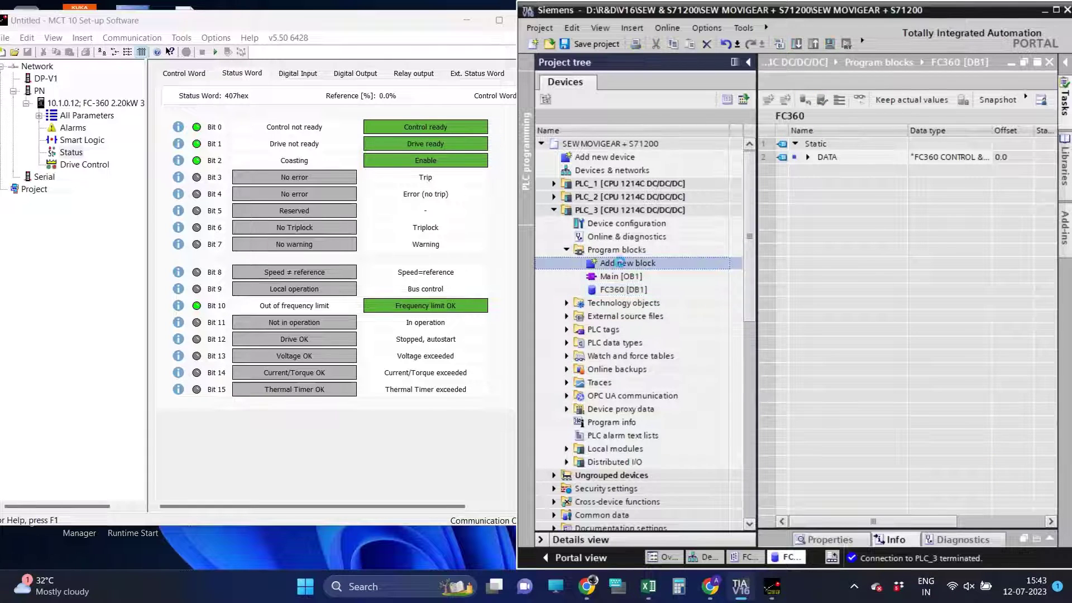
double_click(620, 263)
left_click(602, 323)
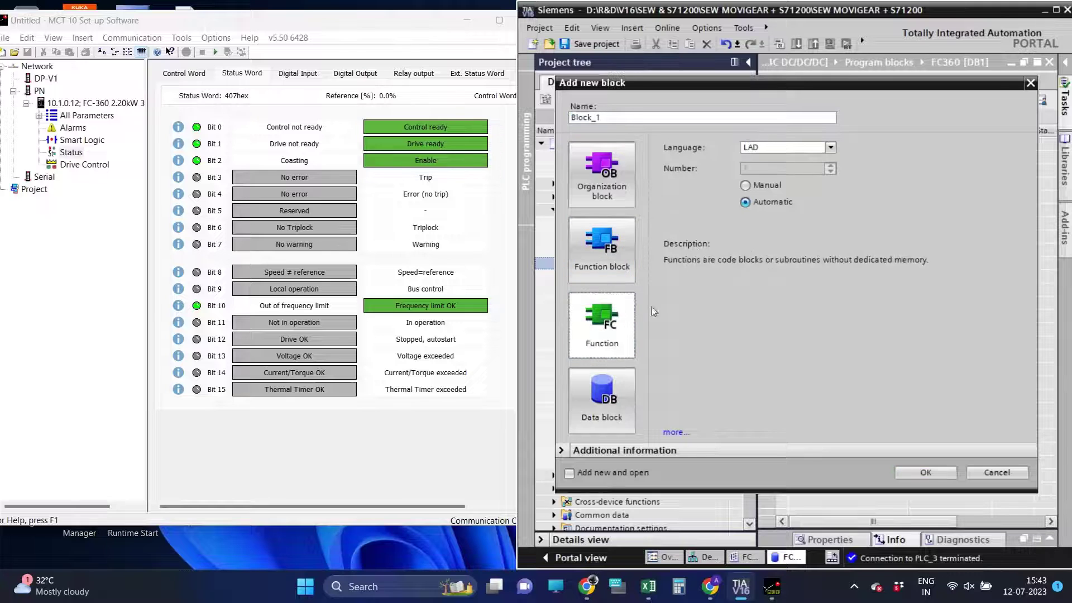
double_click(646, 116)
type("DRI")
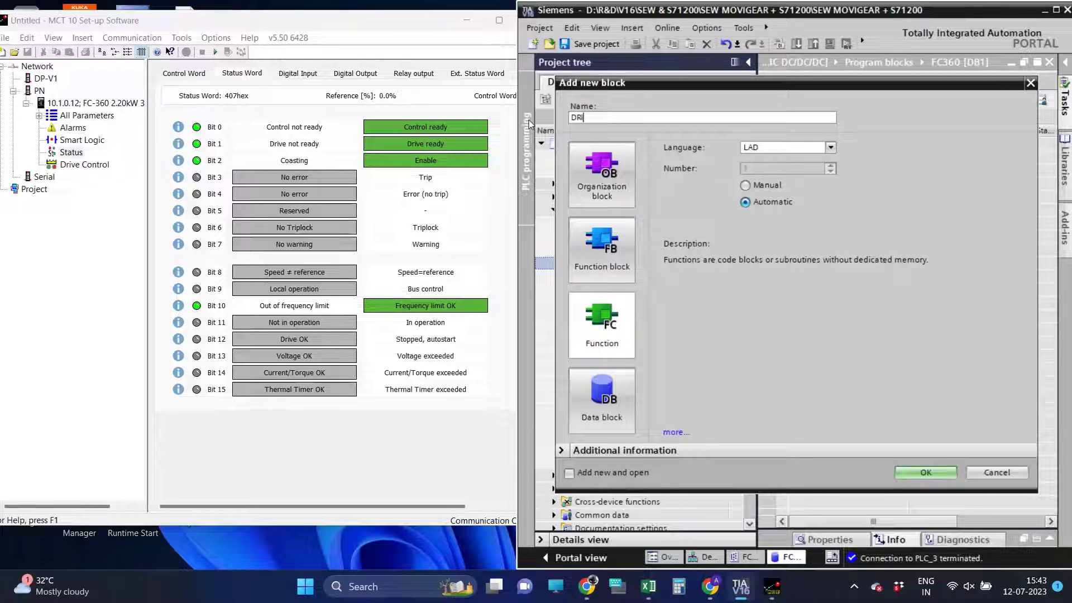
type("VE RUNNING")
key("Return")
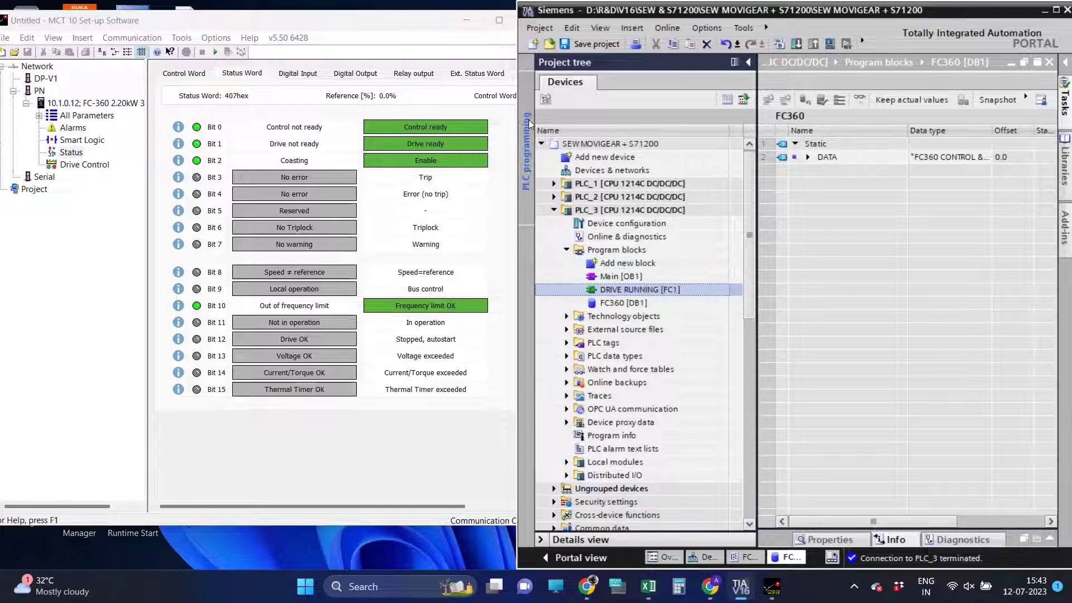
double_click(654, 294)
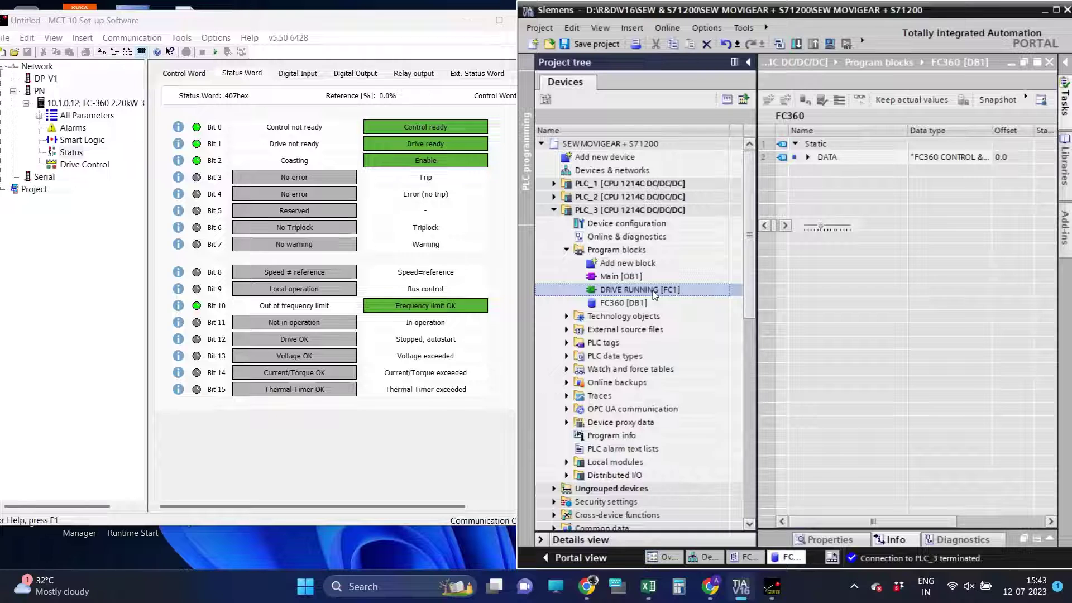
left_click(1056, 10)
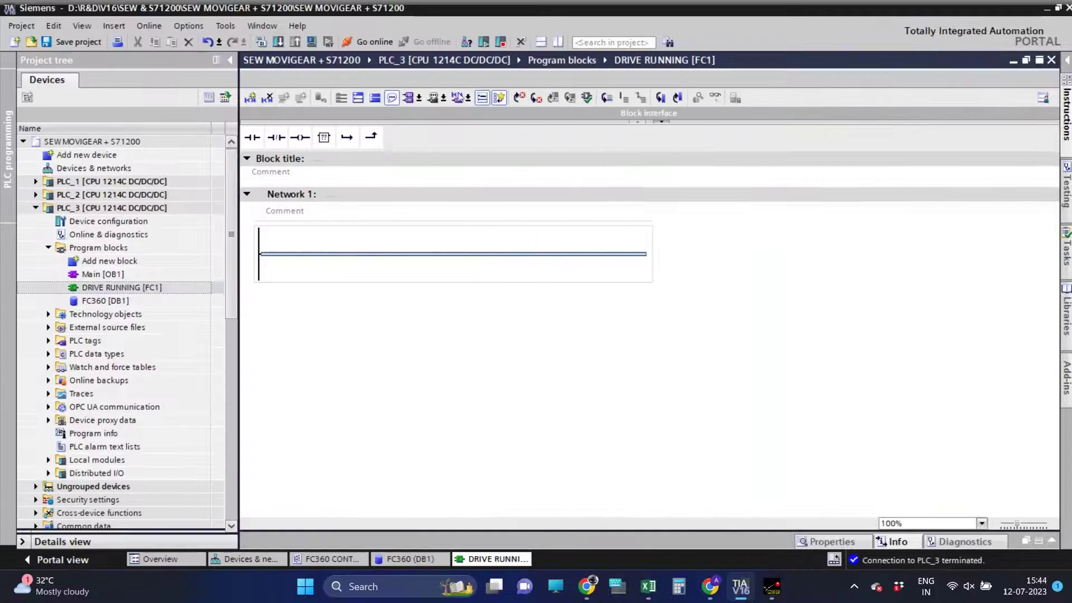
Look up the hardware identifier of the drive's PPO 3 2-2 words submodule in its system constants, and return to DRIVE RUNNING
left_click(260, 559)
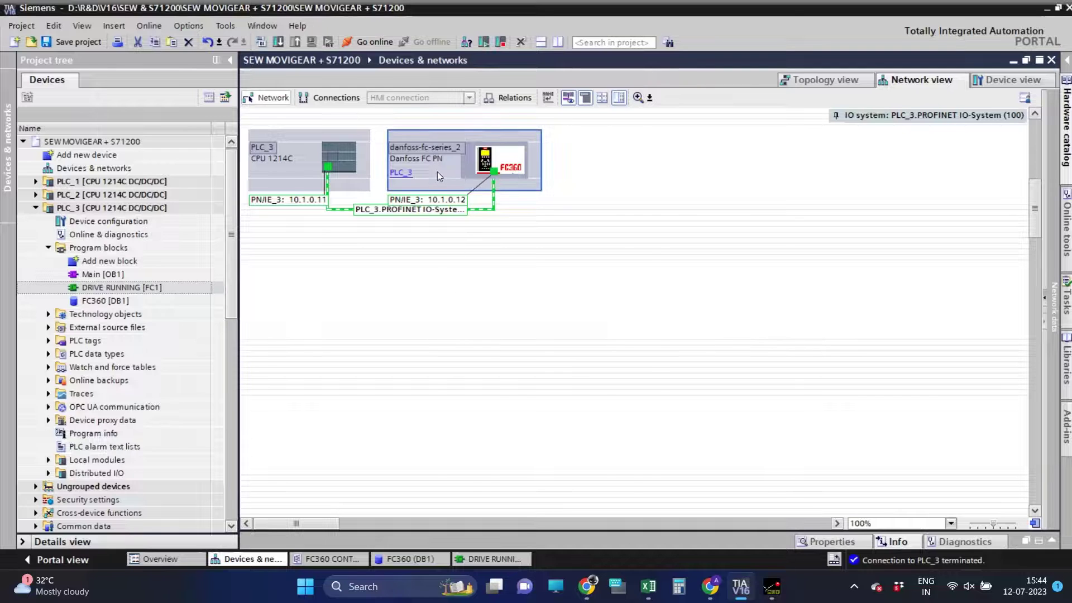
right_click(437, 172)
left_click(472, 485)
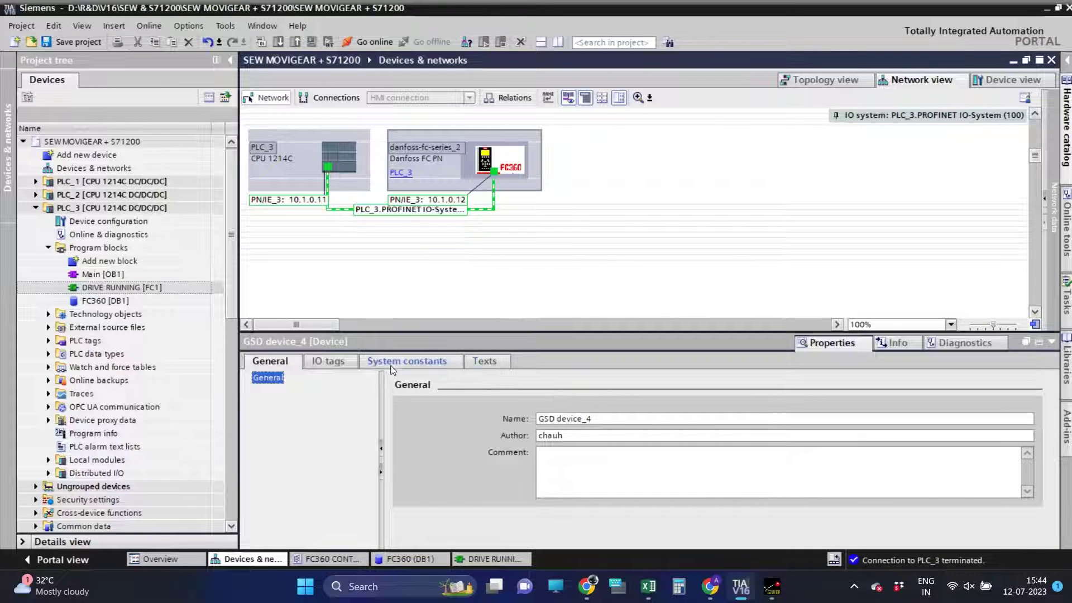
left_click(393, 363)
left_click(308, 515)
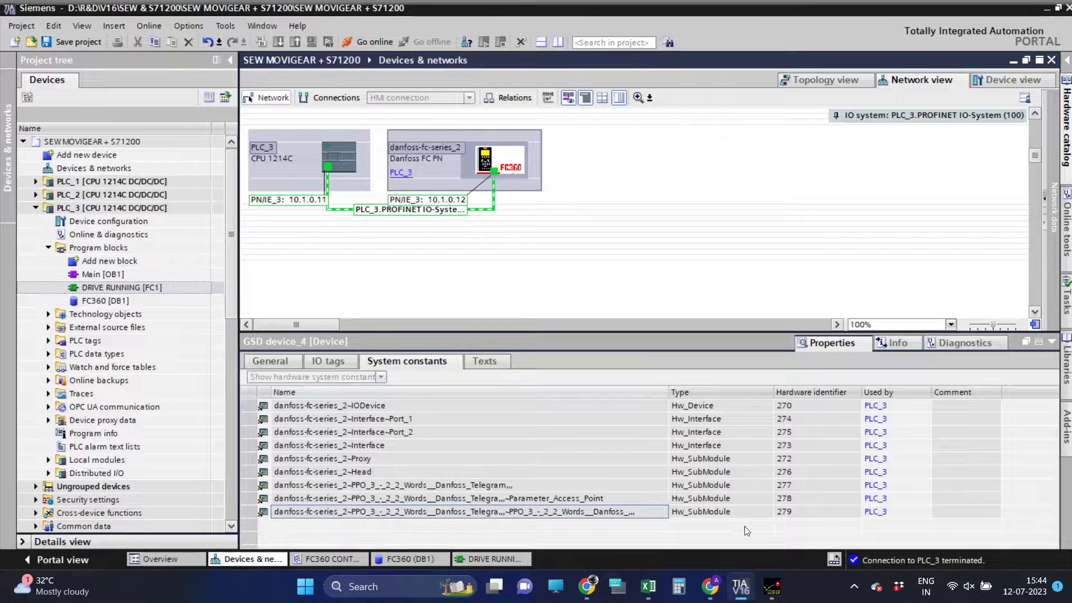
left_click(791, 511)
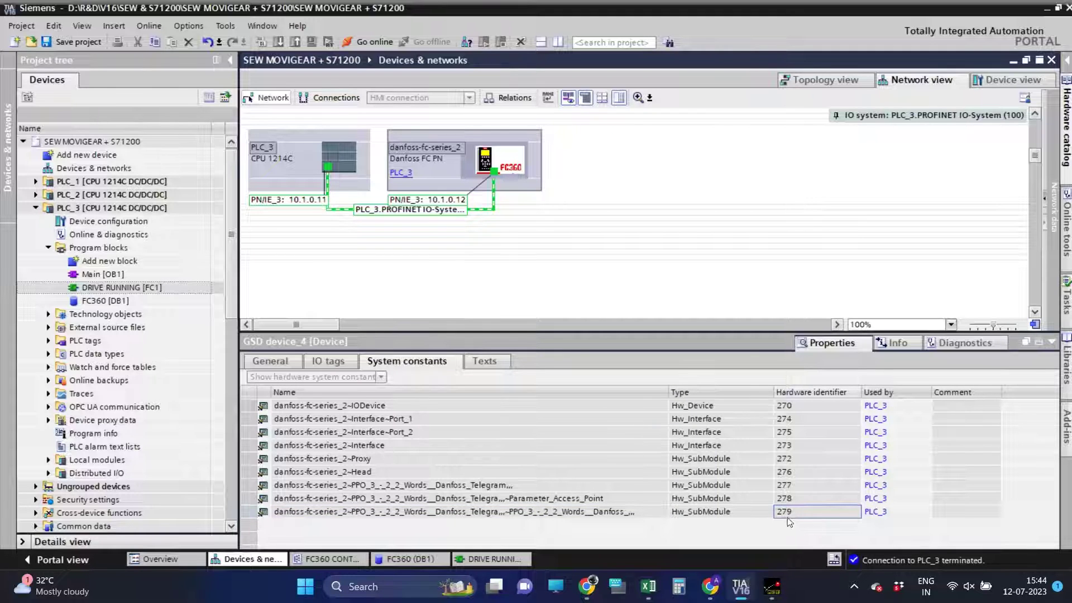
left_click(485, 559)
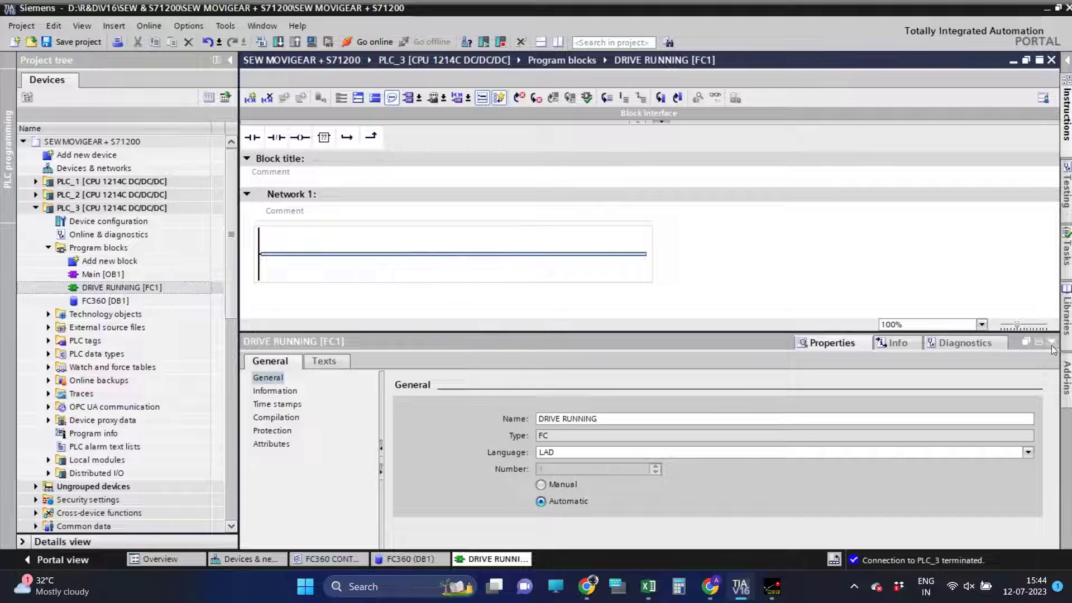
left_click(1051, 345)
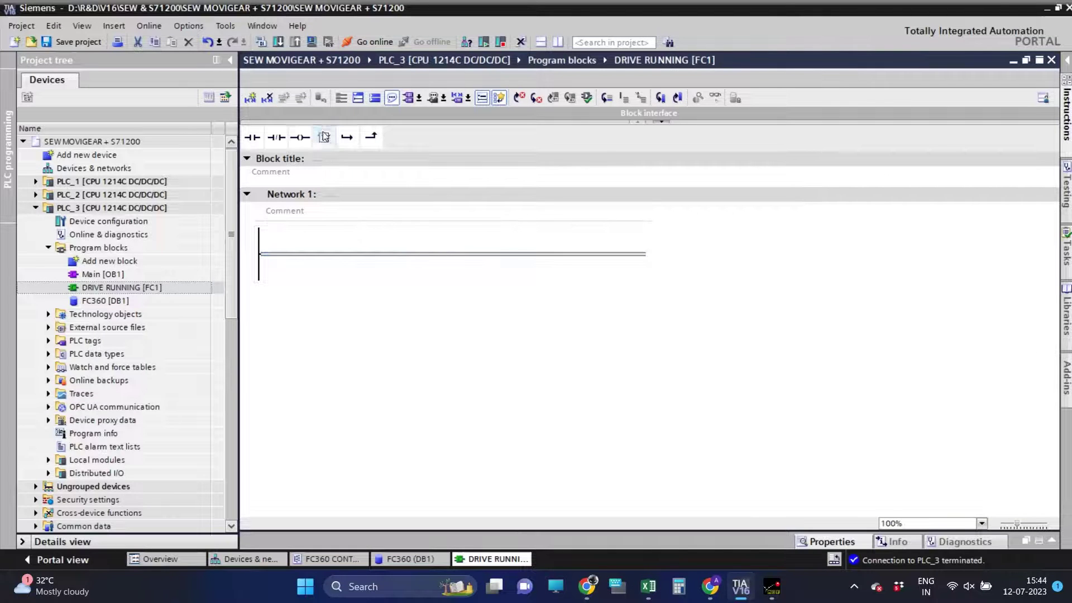
Insert a DPRD_DAT instruction in Network 1 and a DPWR_DAT instruction in Network 2 of DRIVE RUNNING
left_click_drag(324, 137, 391, 254)
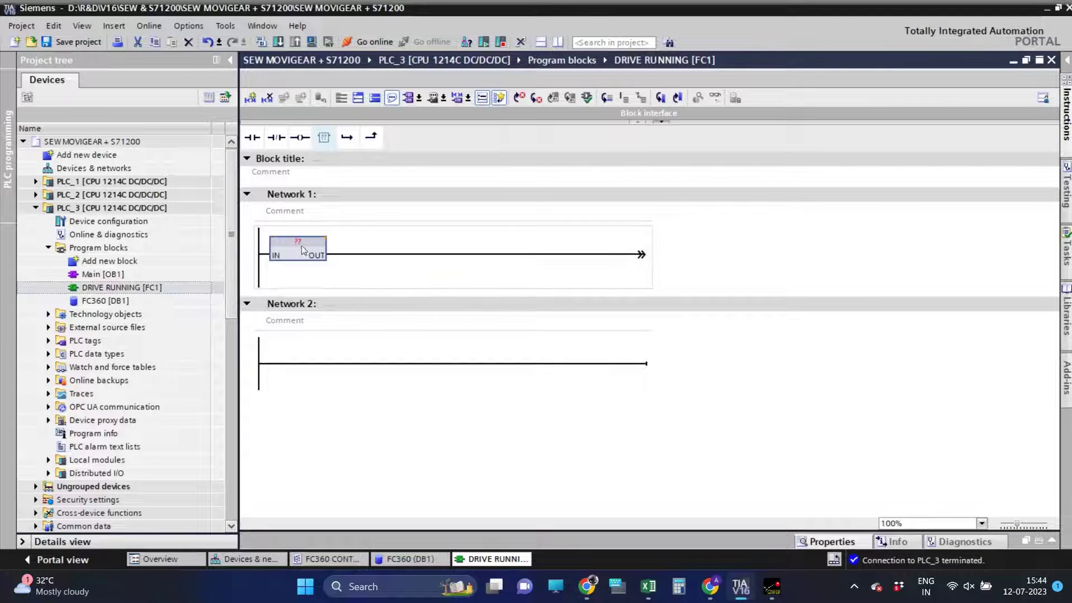
type("DPRD_DAT")
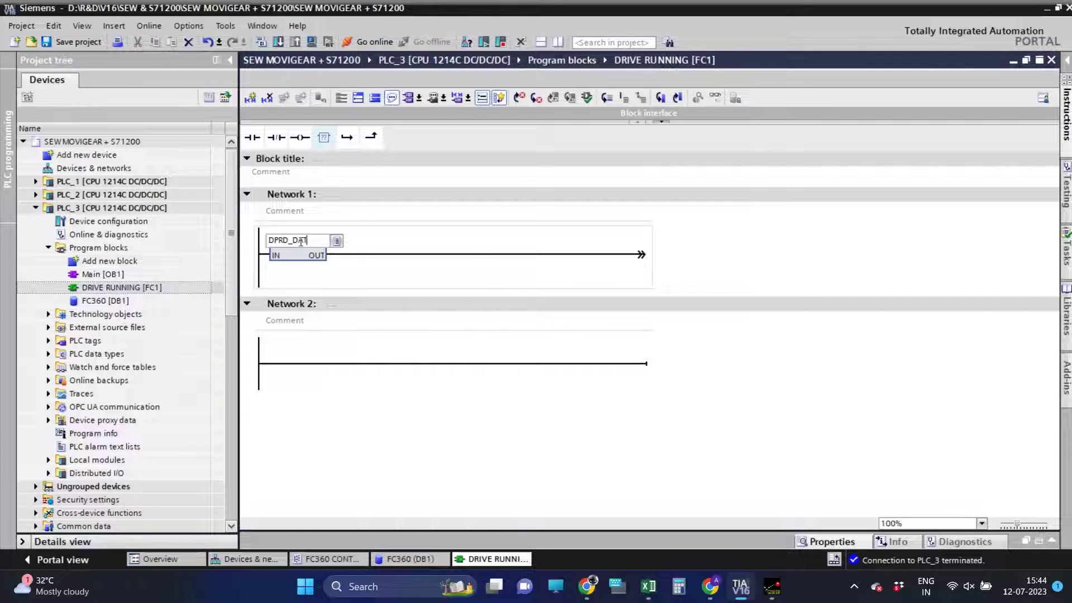
key("Return")
left_click(393, 389)
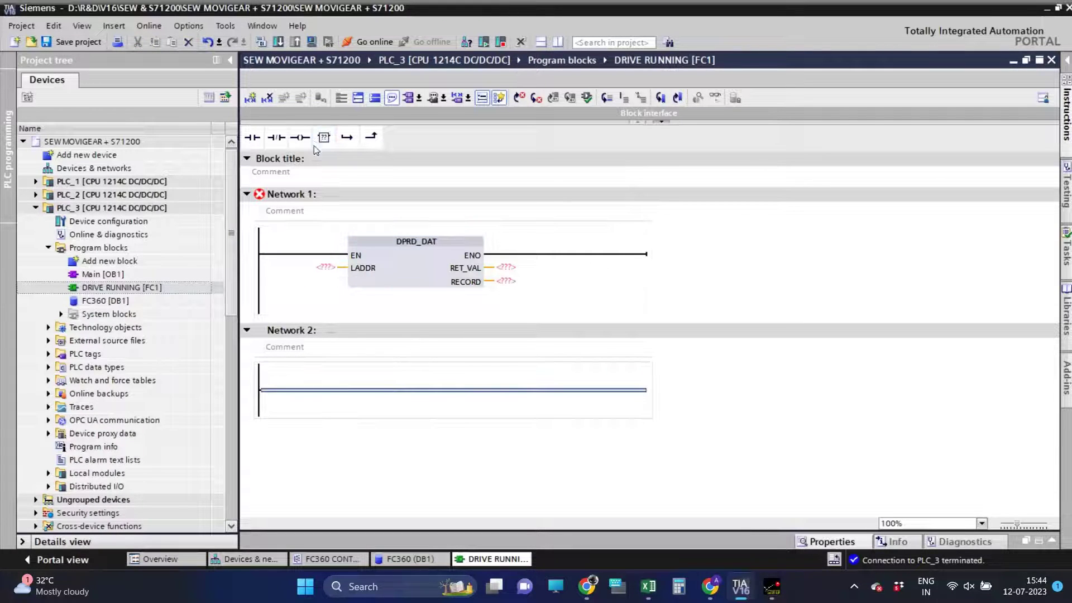
left_click_drag(324, 137, 422, 391)
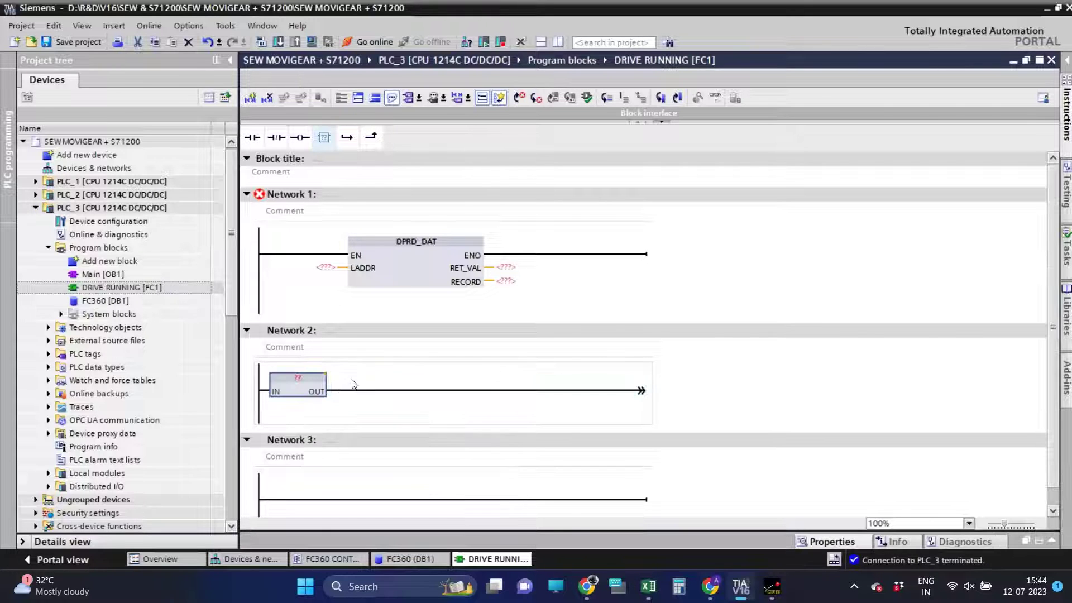
type("DPWR_DAT")
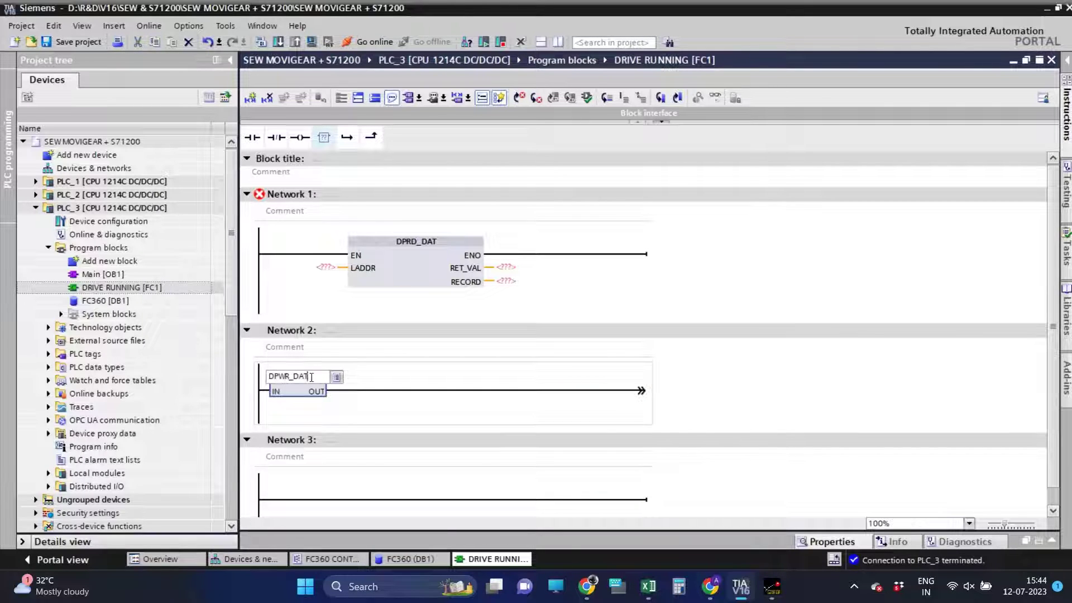
key("Return")
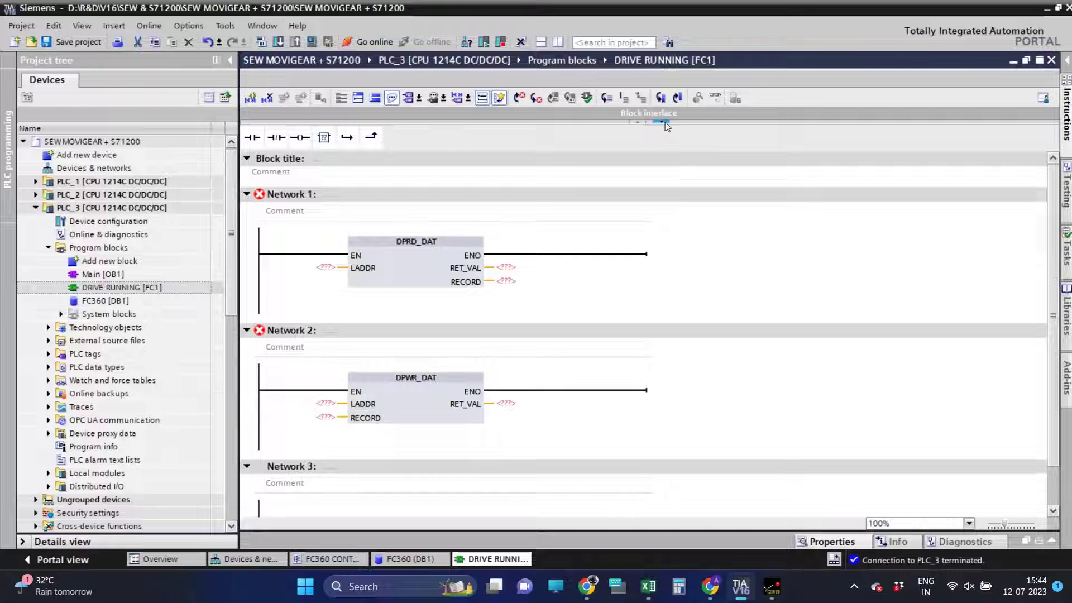
Declare two Int temporary variables, RET_VAL1 and RET_VAL2, in DRIVE RUNNING's block interface
left_click(663, 119)
left_click(347, 239)
type("RE")
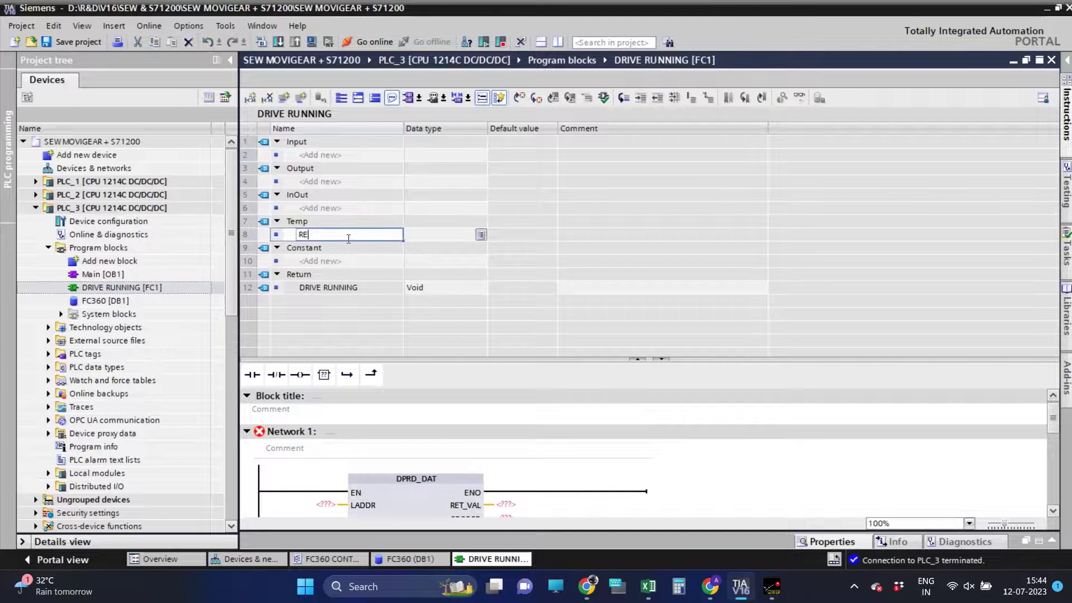
type("T_VAL1")
key("Return")
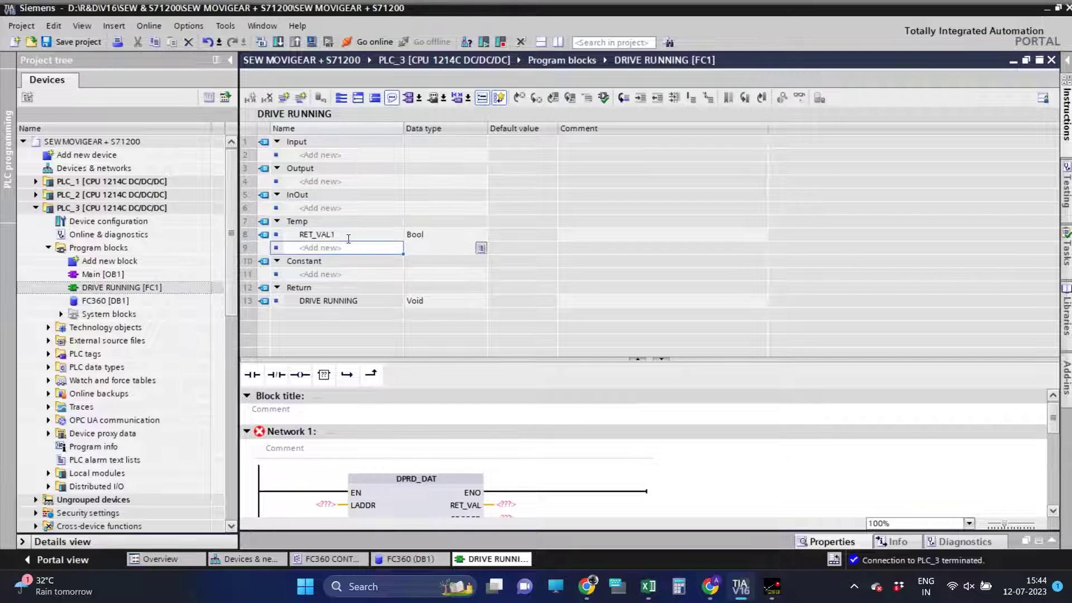
left_click(414, 235)
type("Int")
key("Return")
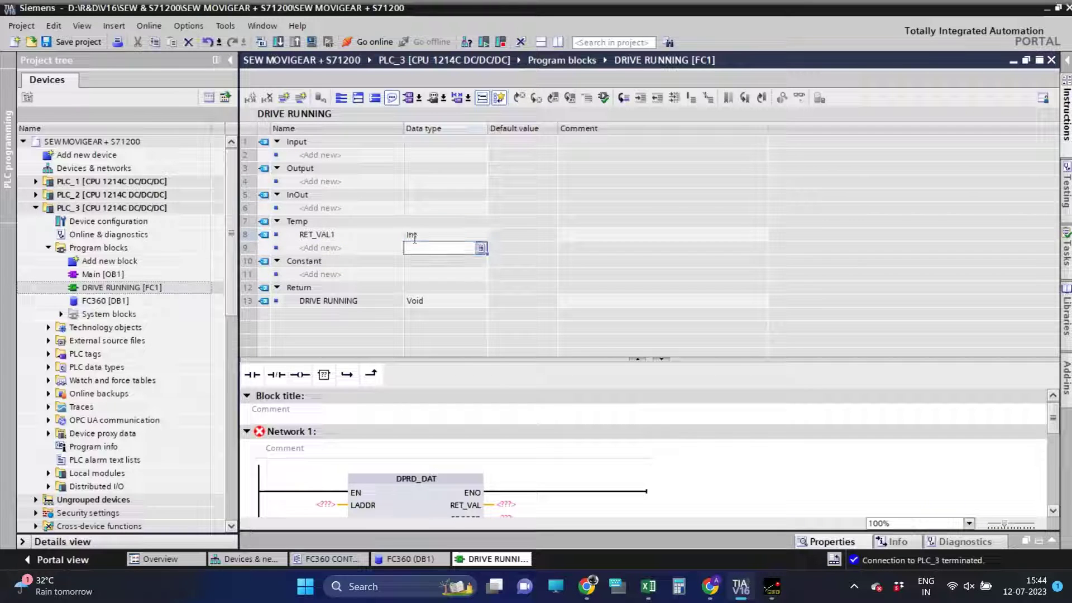
key("Escape")
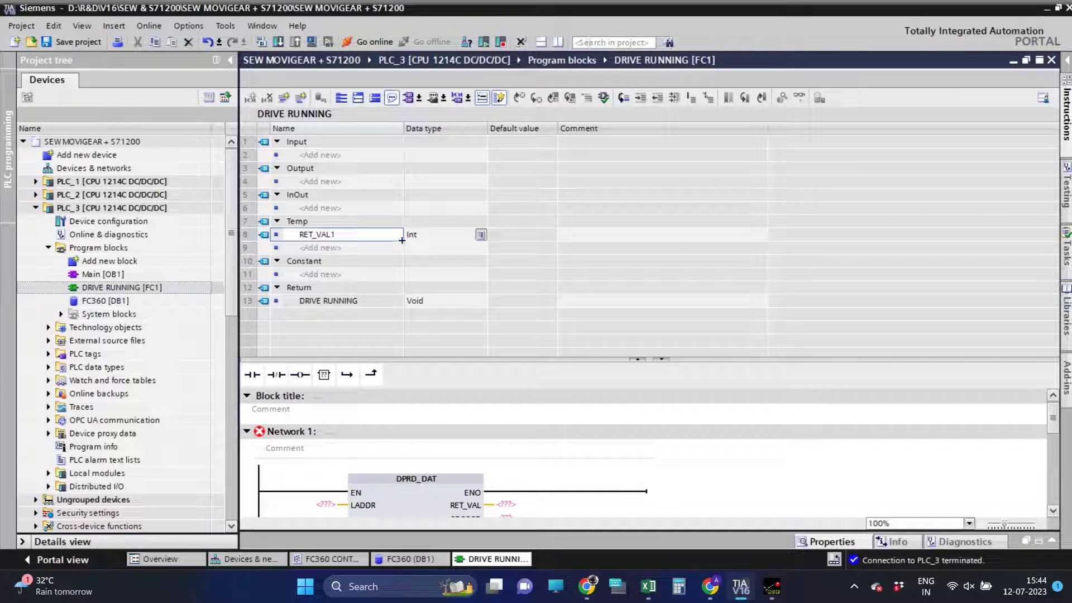
left_click_drag(402, 240, 410, 257)
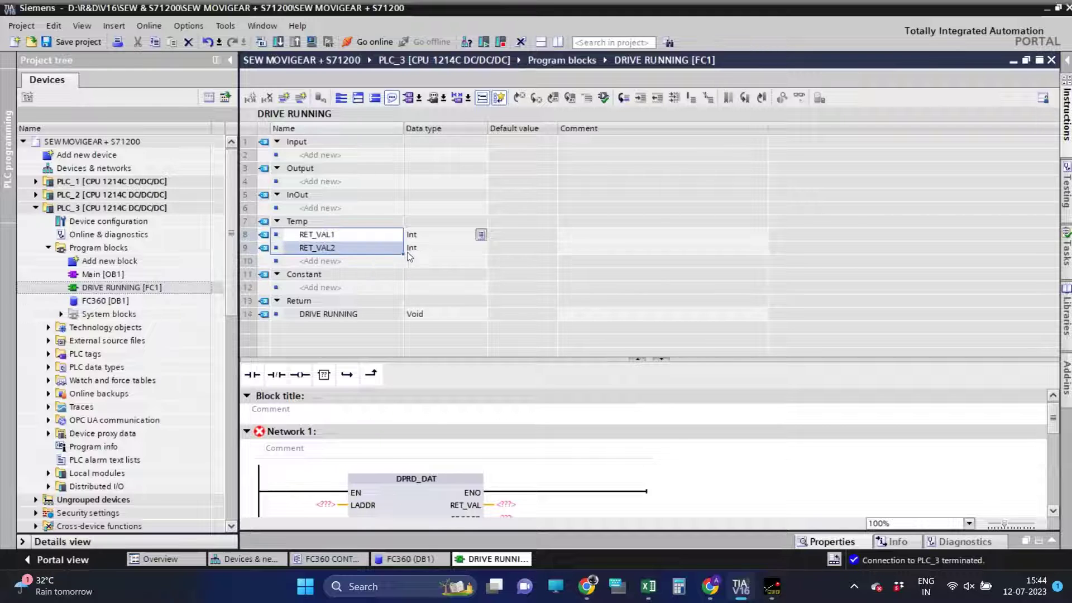
left_click(637, 360)
Set the LADDR input of DPRD_DAT in Network 1 to 279
left_click(333, 268)
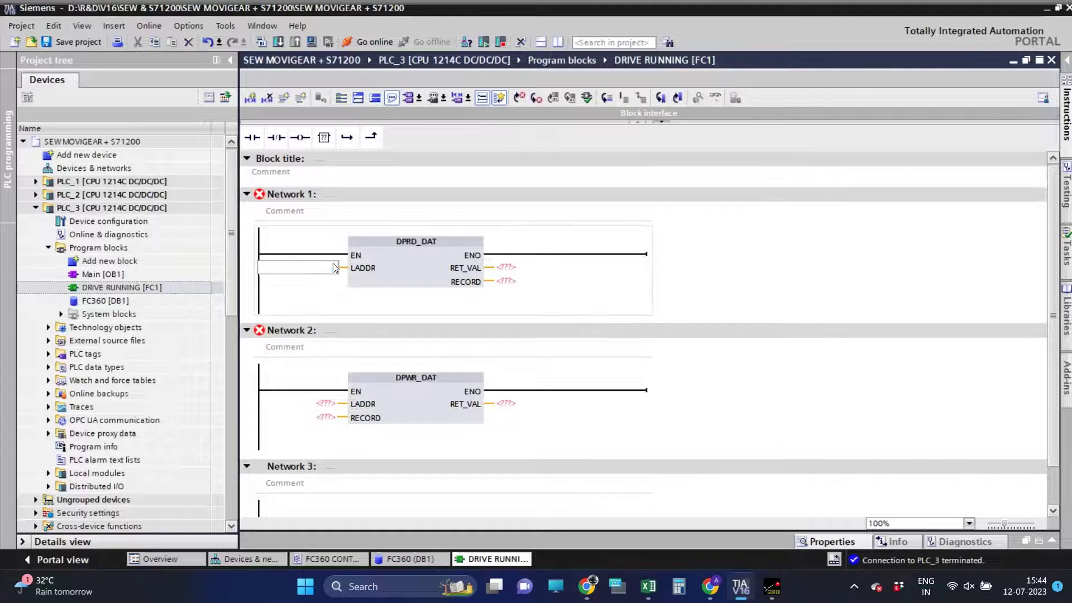
type("279")
key("Return")
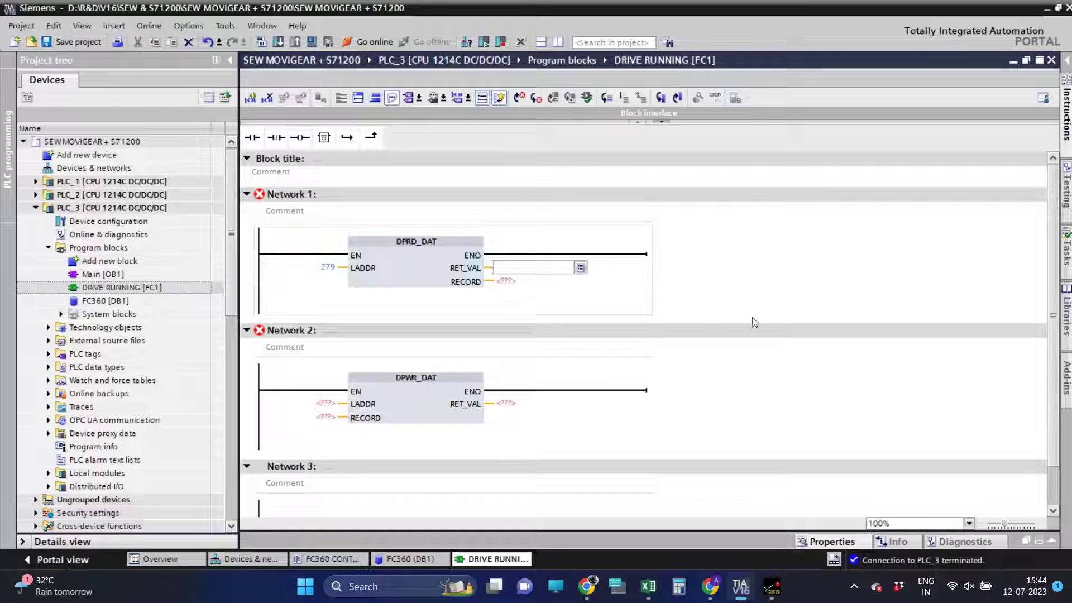
Recheck the PPO 3 submodule's hardware identifier in the Danfoss drive's system constants beside the program, and return to the maximized DRIVE RUNNING block
left_click(558, 42)
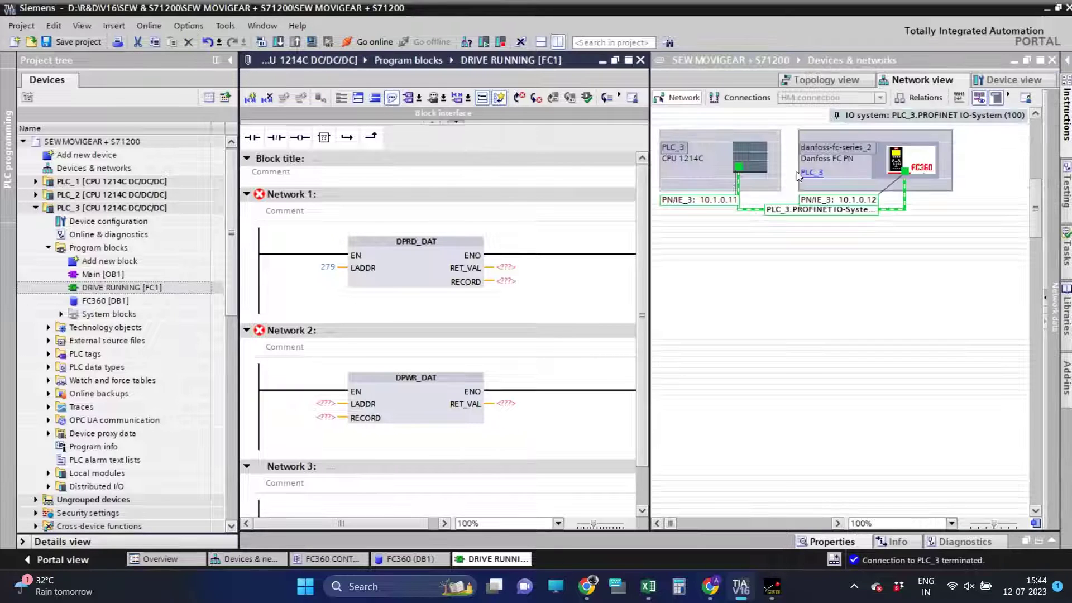
right_click(841, 164)
left_click(876, 473)
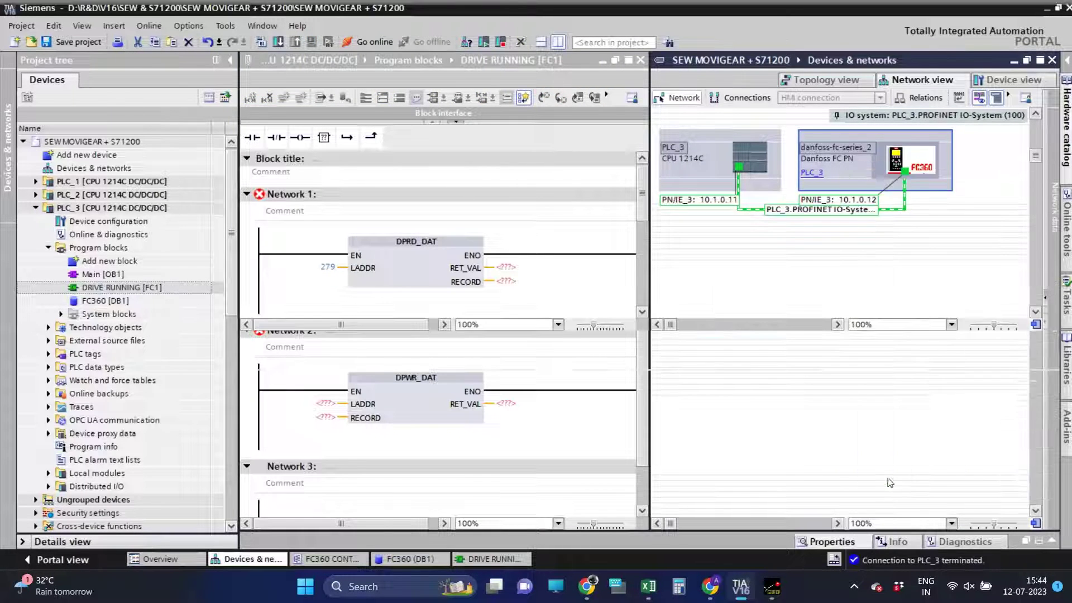
left_click(497, 513)
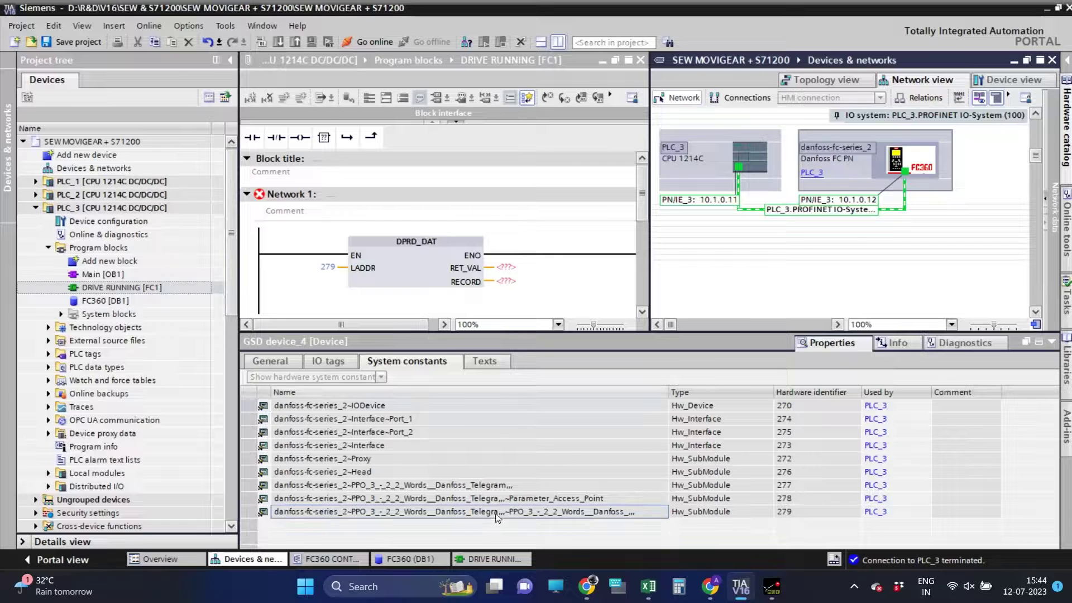
left_click(795, 510)
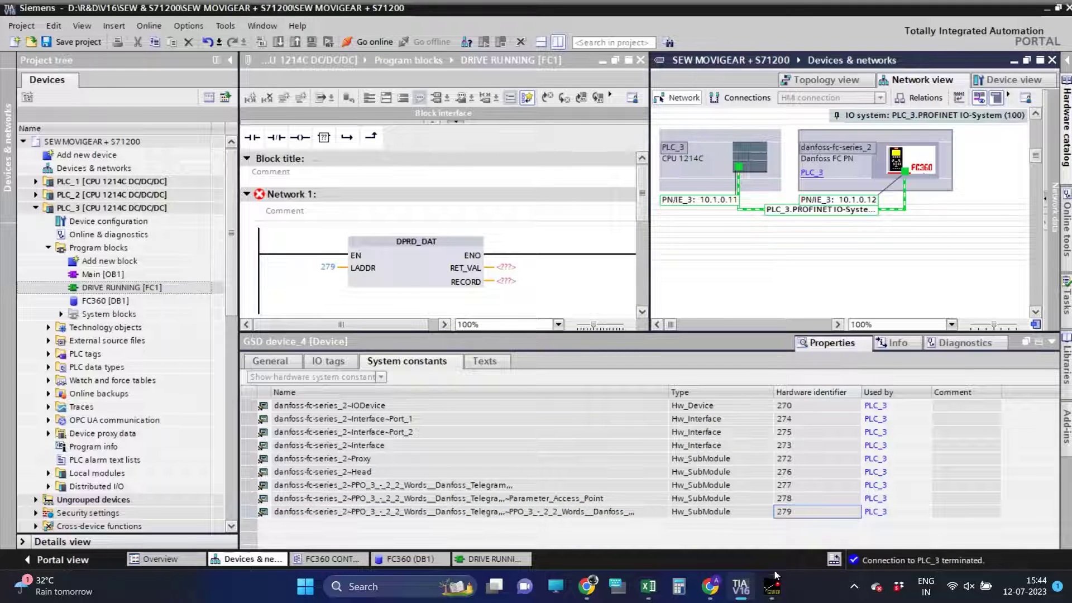
left_click(1054, 342)
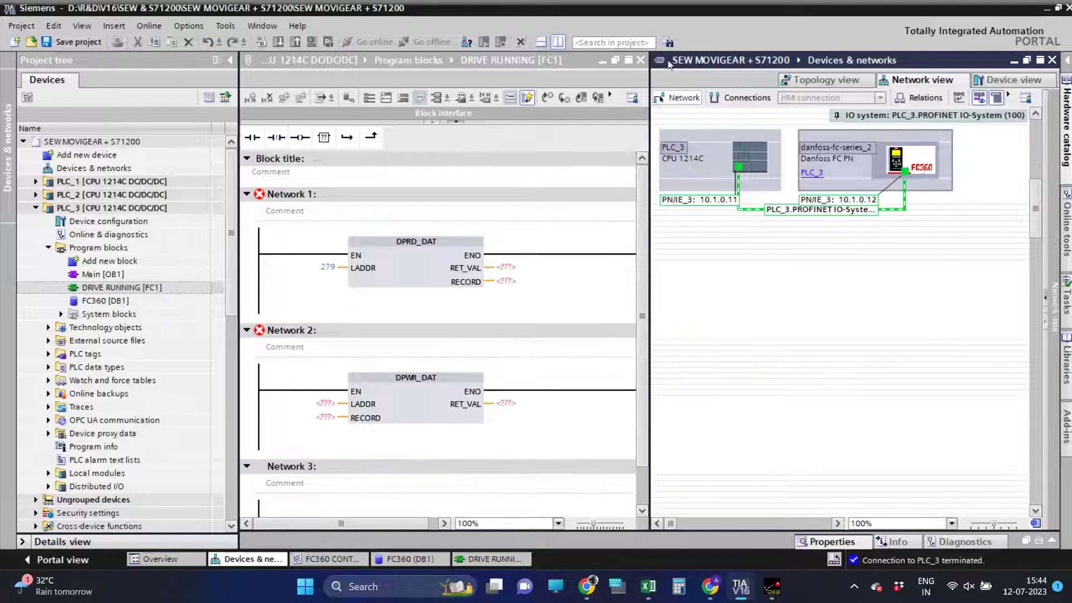
double_click(558, 60)
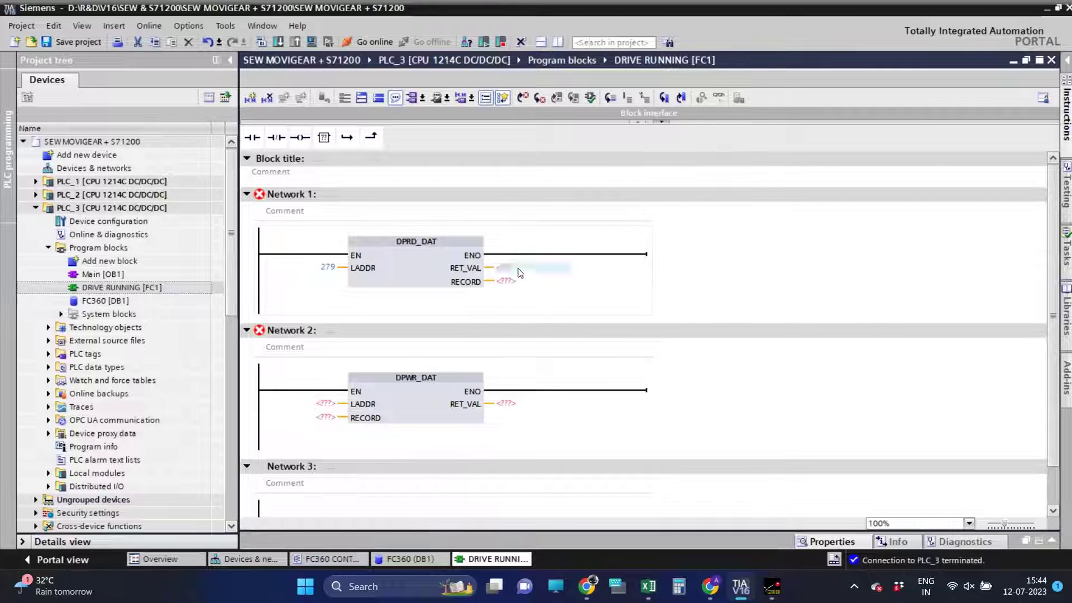
Assign #RET_VAL1 to DPRD_DAT's RET_VAL output and "FC360".DATA."STATUS WORD" to its RECORD output
left_click(527, 267)
type("#")
left_click(524, 284)
left_click(525, 283)
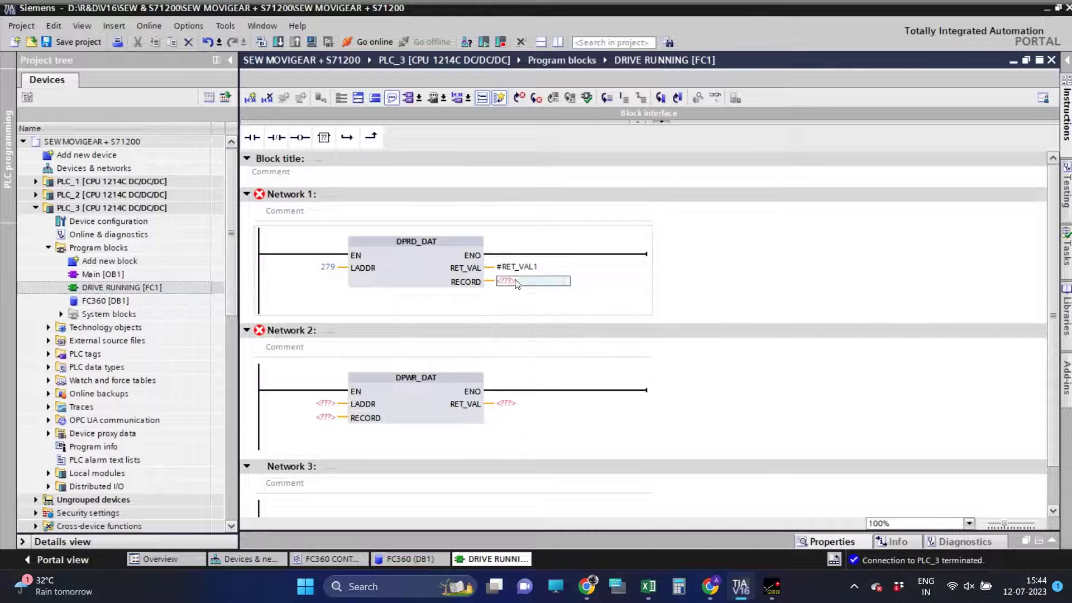
type("D")
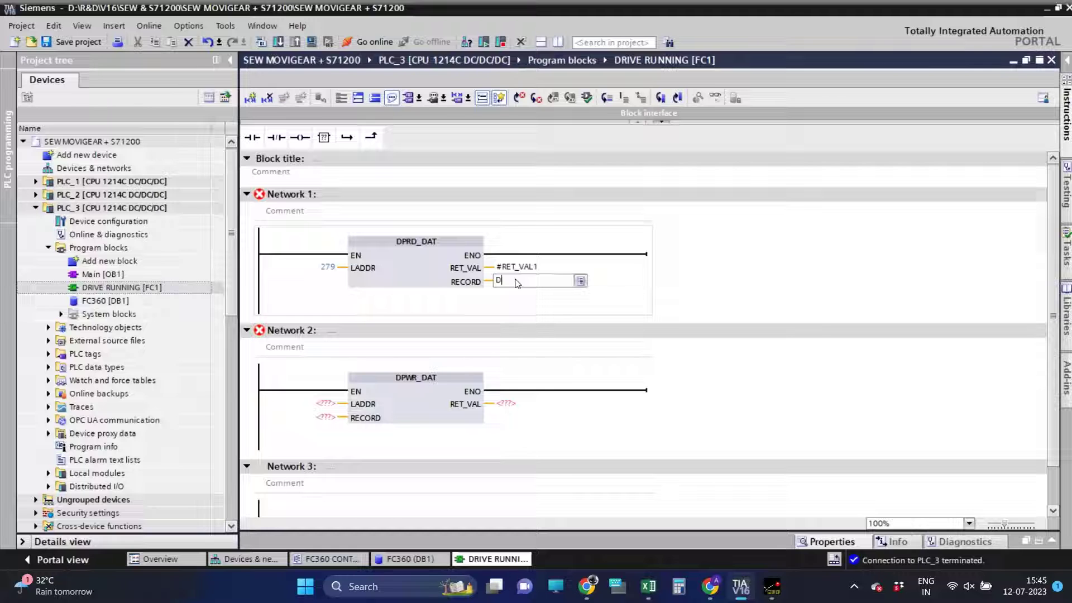
key("BackSpace")
type("F")
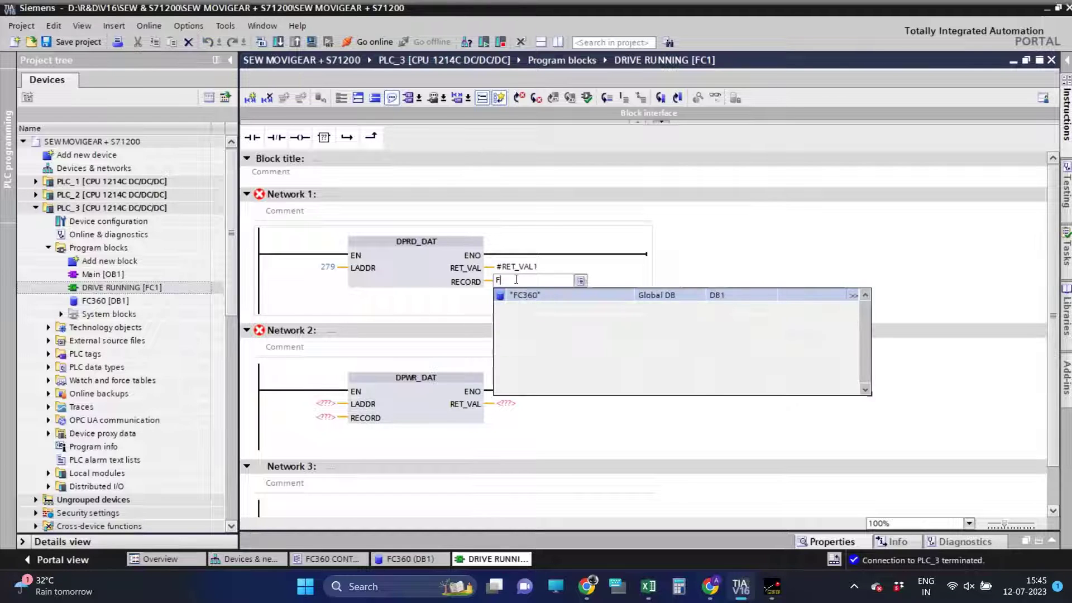
left_click(538, 296)
type(".")
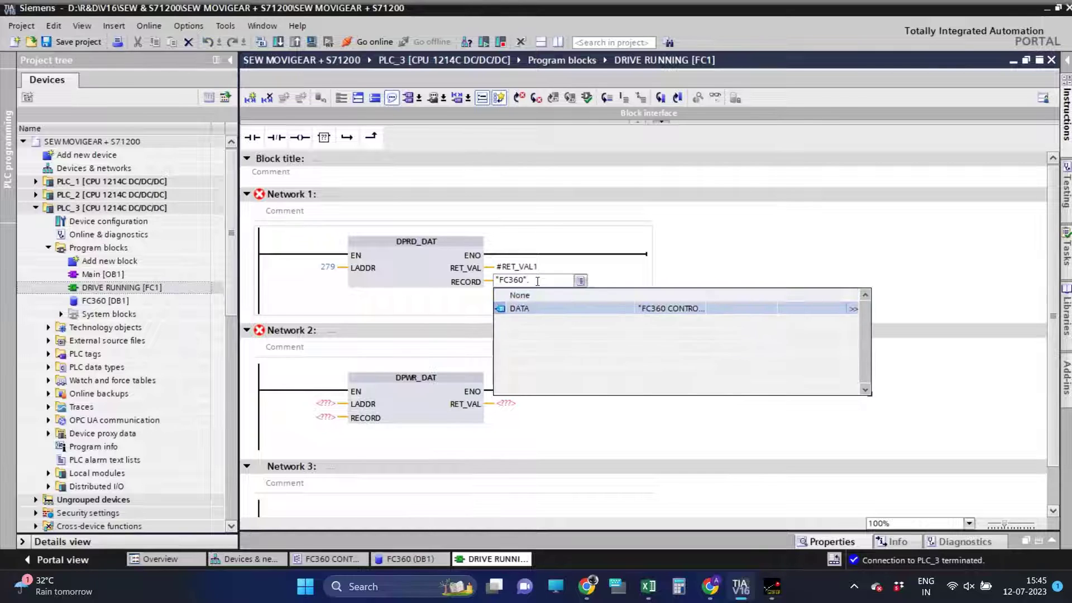
type("DATA.")
key("Down")
key("Down")
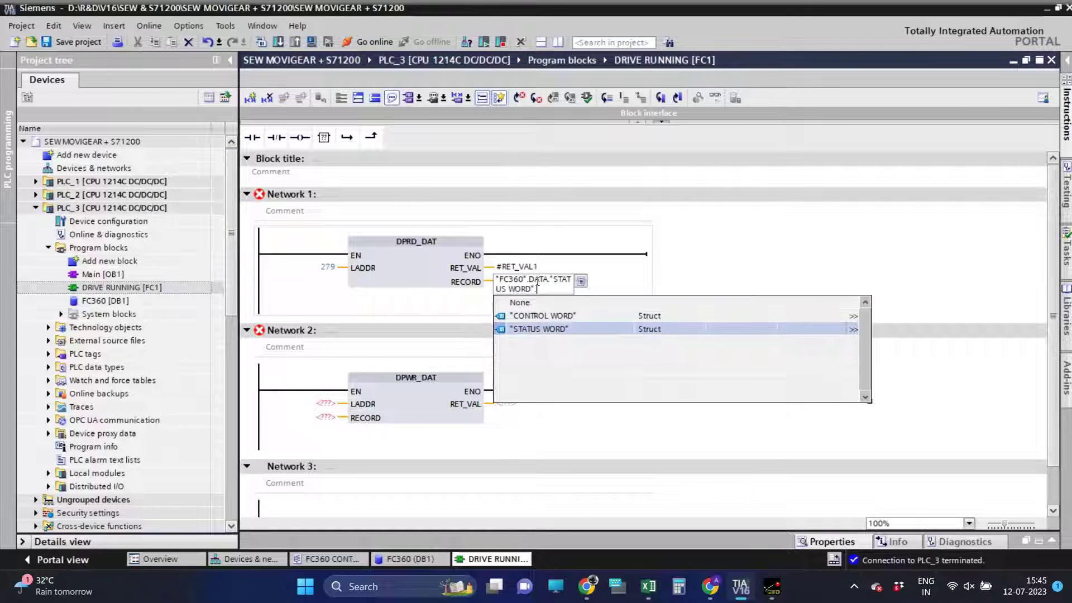
key("Return")
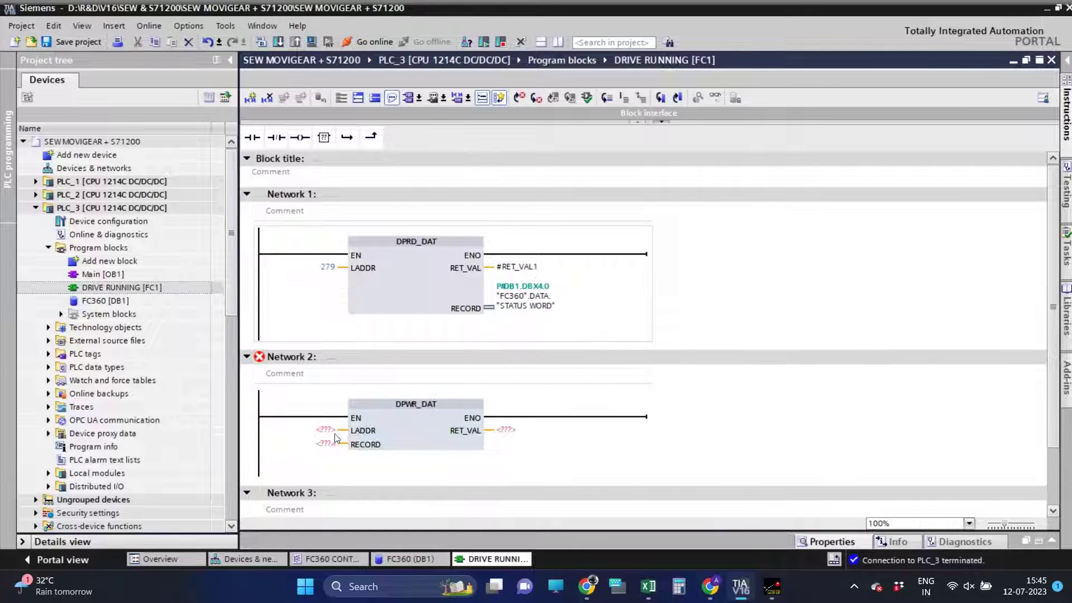
Set DPWR_DAT's LADDR to 279, RECORD to "FC360".DATA."CONTROL WORD" and RET_VAL to #RET_VAL2
left_click(329, 430)
type("279")
key("Return")
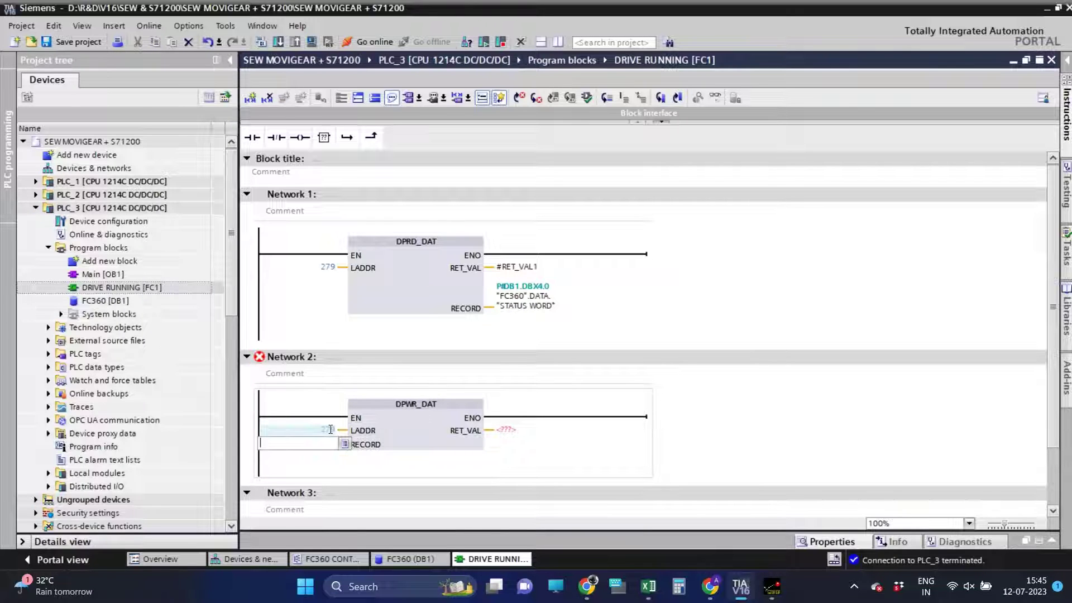
type("\"FC360\".")
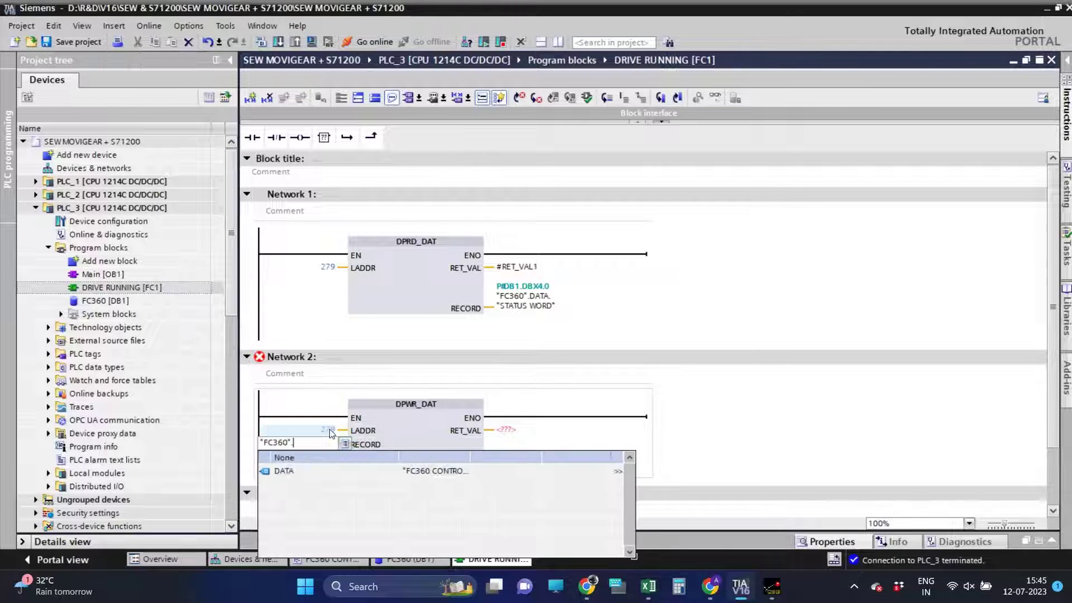
key("Return")
key("Return")
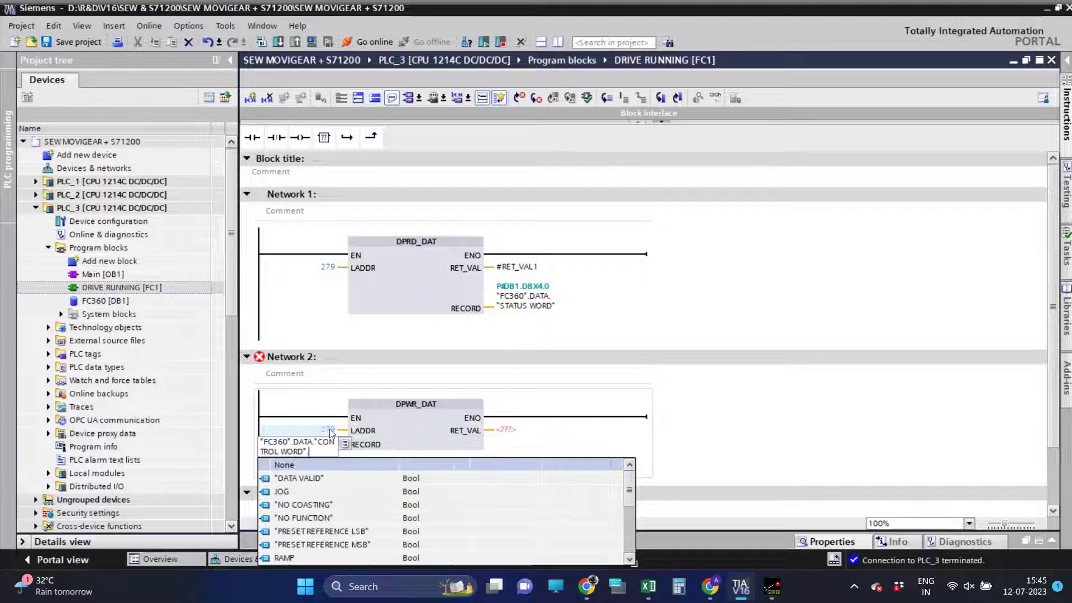
key("Escape")
key("Return")
type("RET")
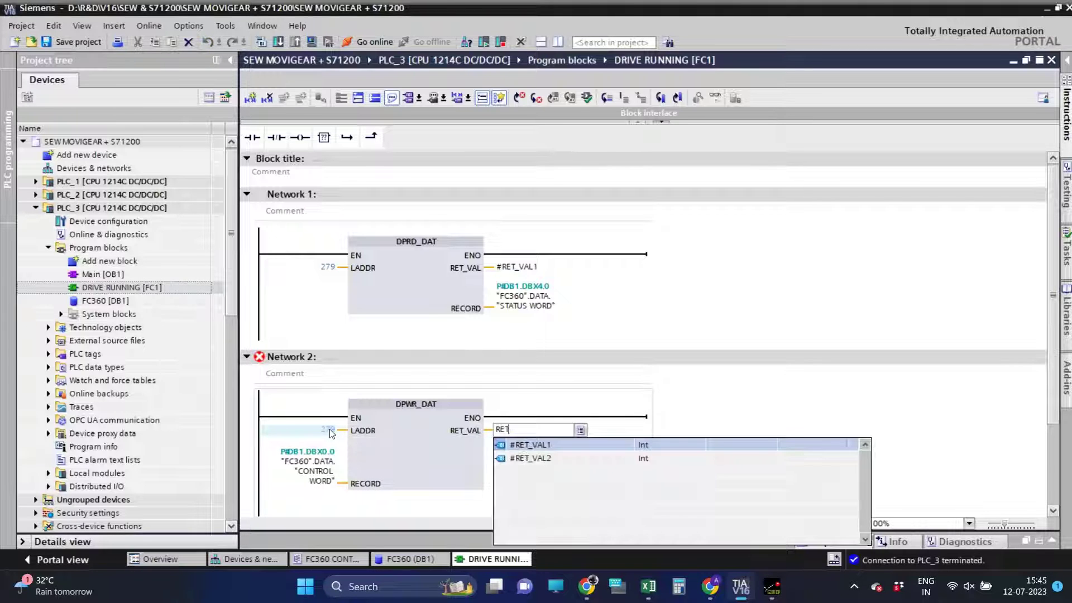
key("Down")
key("Return")
key("Return")
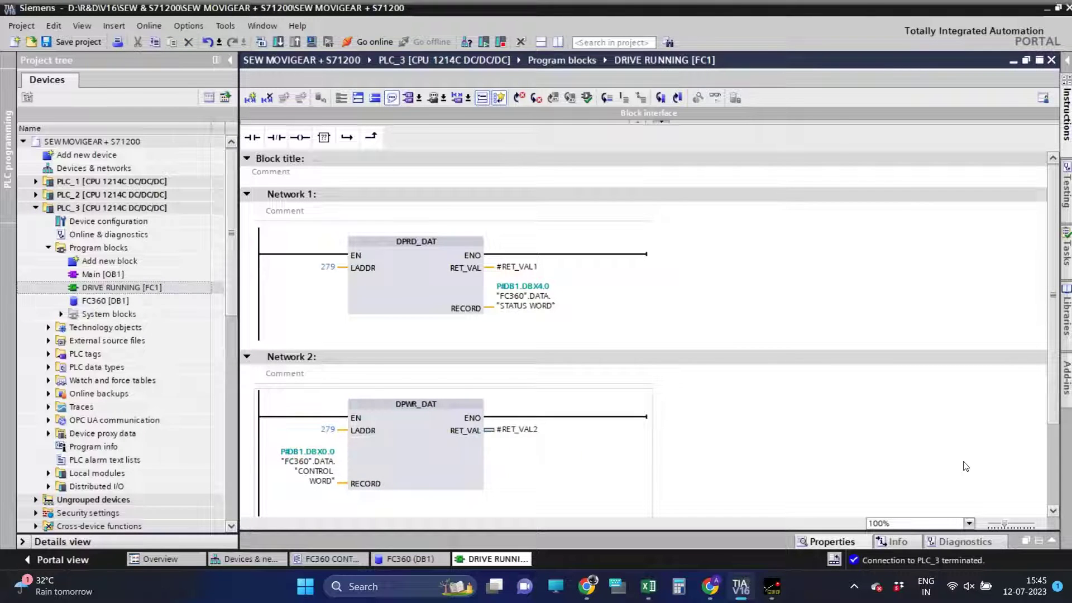
Call DRIVE RUNNING [FC1] in Network 1 of Main [OB1] and download the PLC_3 program to the CPU
double_click(103, 274)
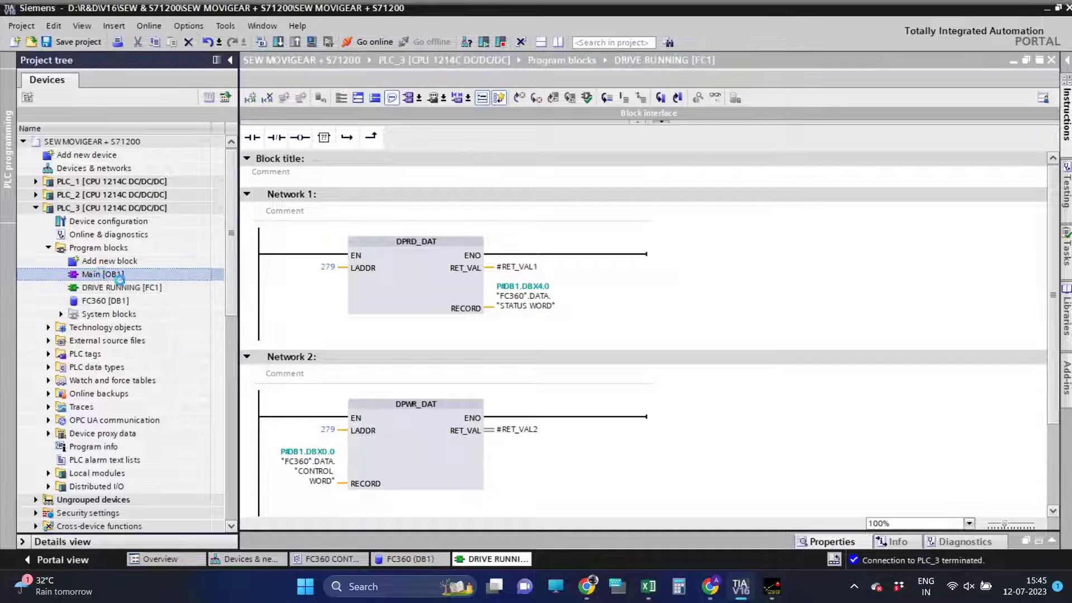
mouse_move(122, 287)
left_mouse_down()
mouse_move(271, 277)
mouse_move(369, 257)
left_mouse_up()
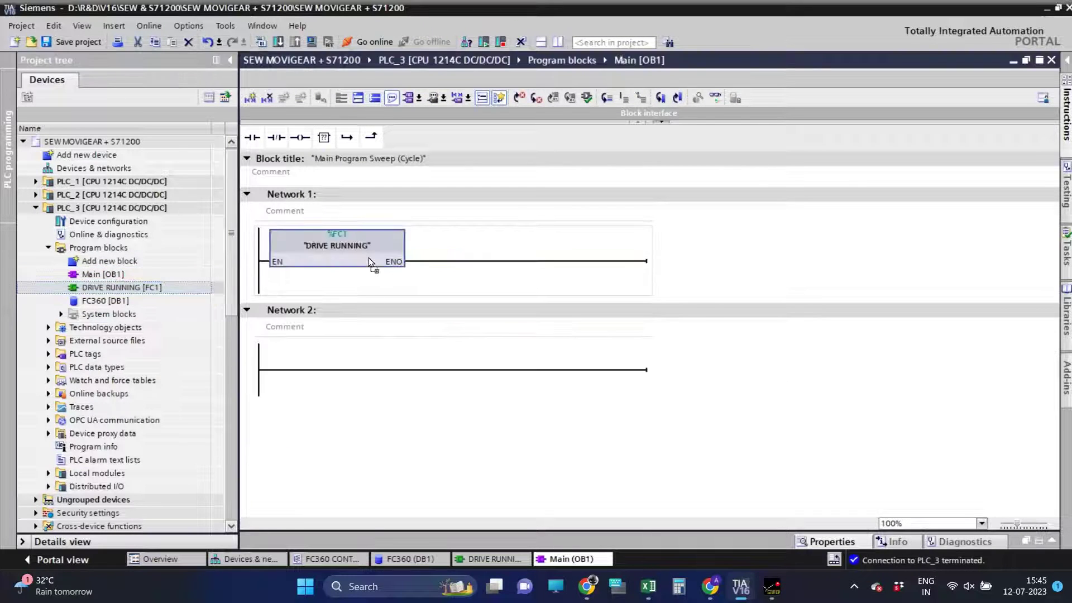
left_click(112, 208)
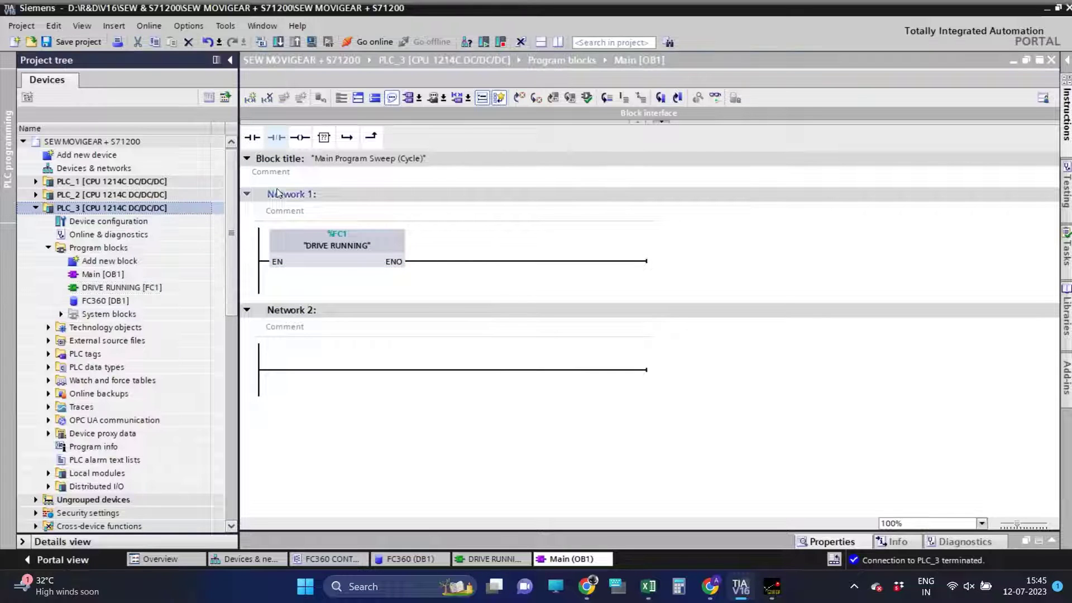
left_click(261, 42)
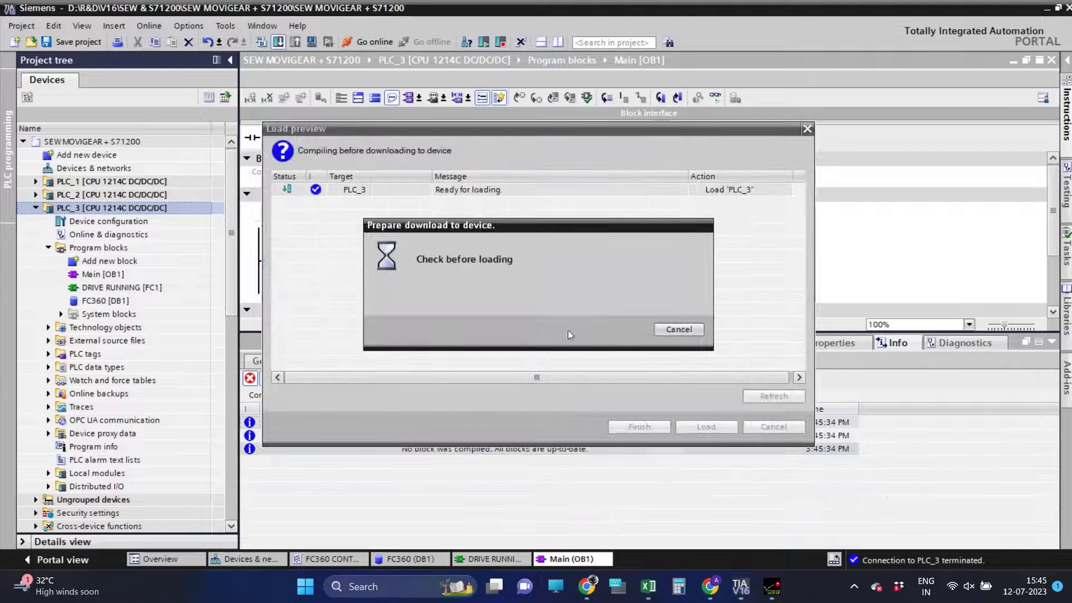
left_click(706, 427)
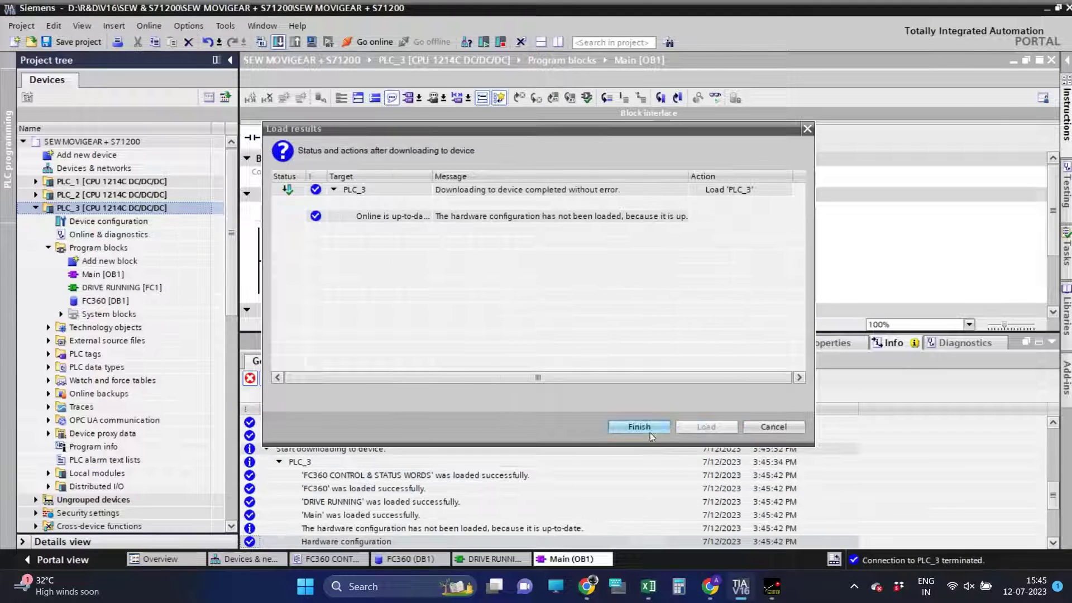
left_click(639, 428)
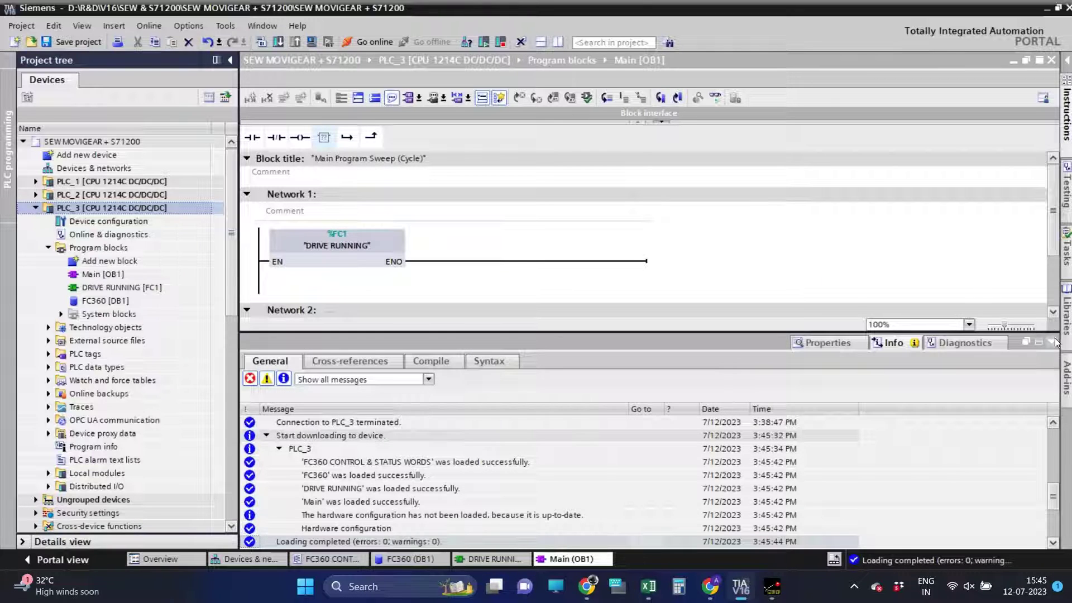
left_click(1054, 341)
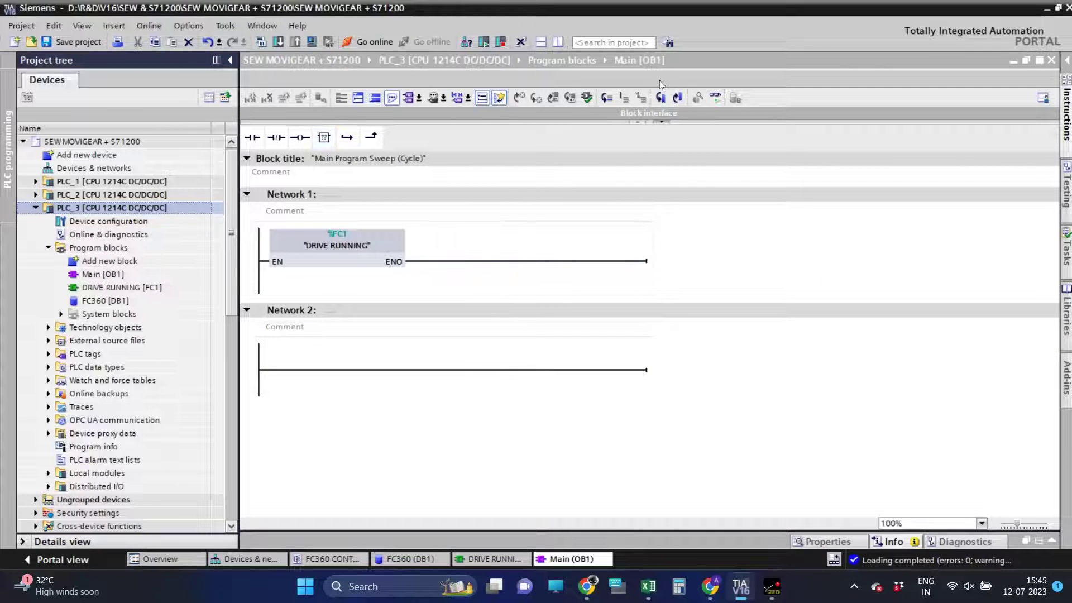
Go online with PLC_3 and monitor the DPRD_DAT and DPWR_DAT return values in DRIVE RUNNING, closing the Main and DRIVE RUNNING editors
left_click(386, 41)
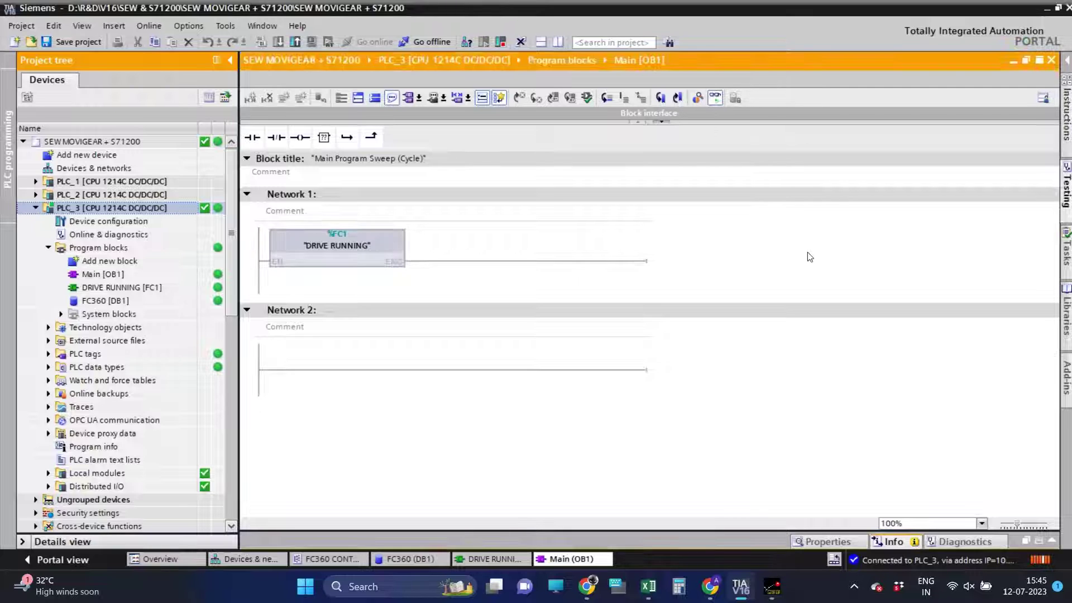
left_click(1053, 60)
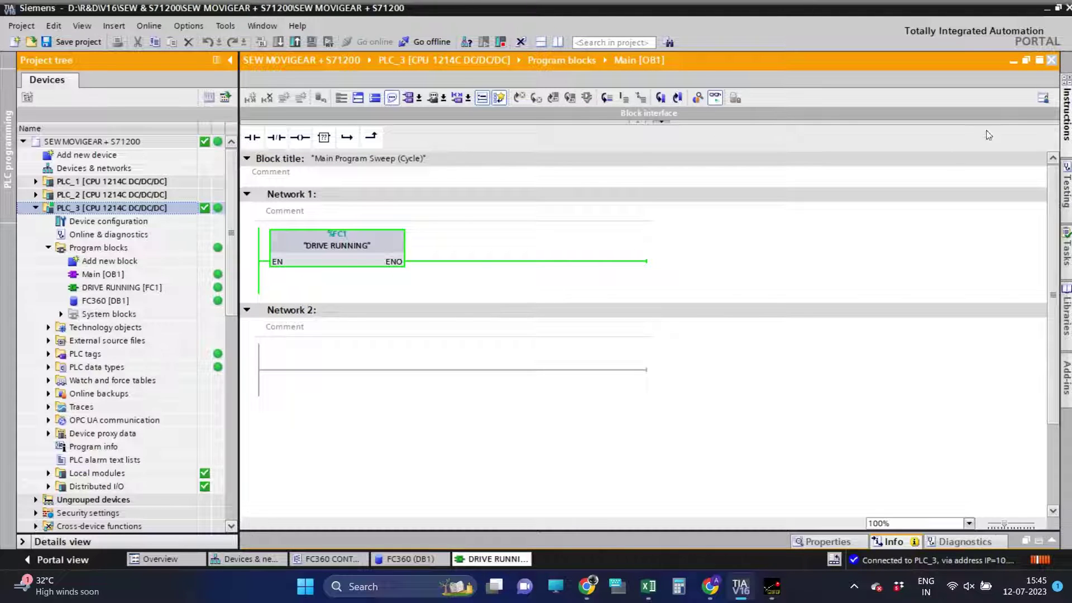
left_click(715, 98)
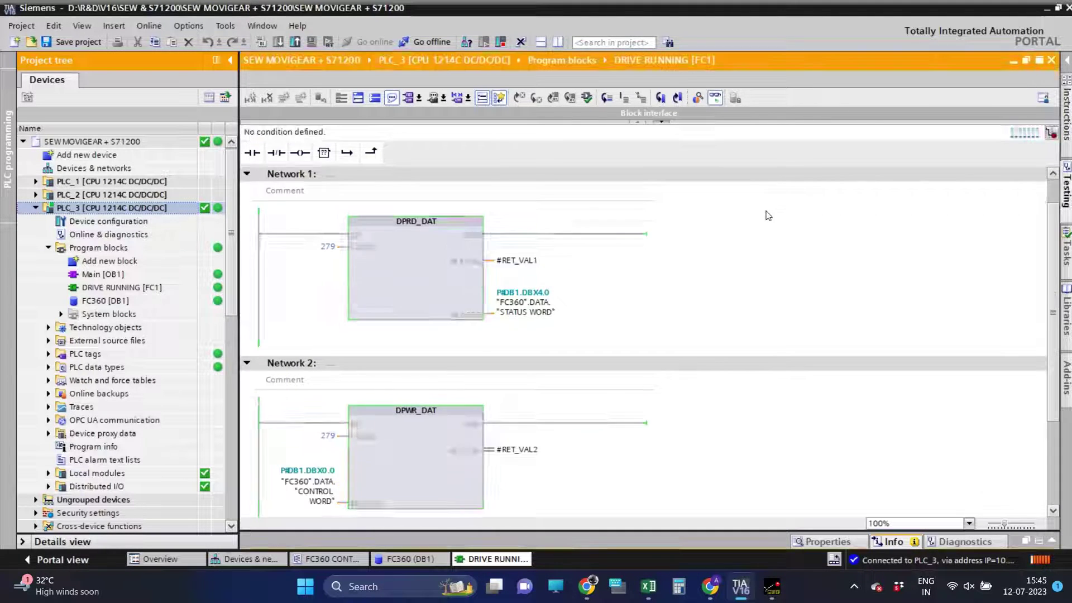
left_click(350, 253)
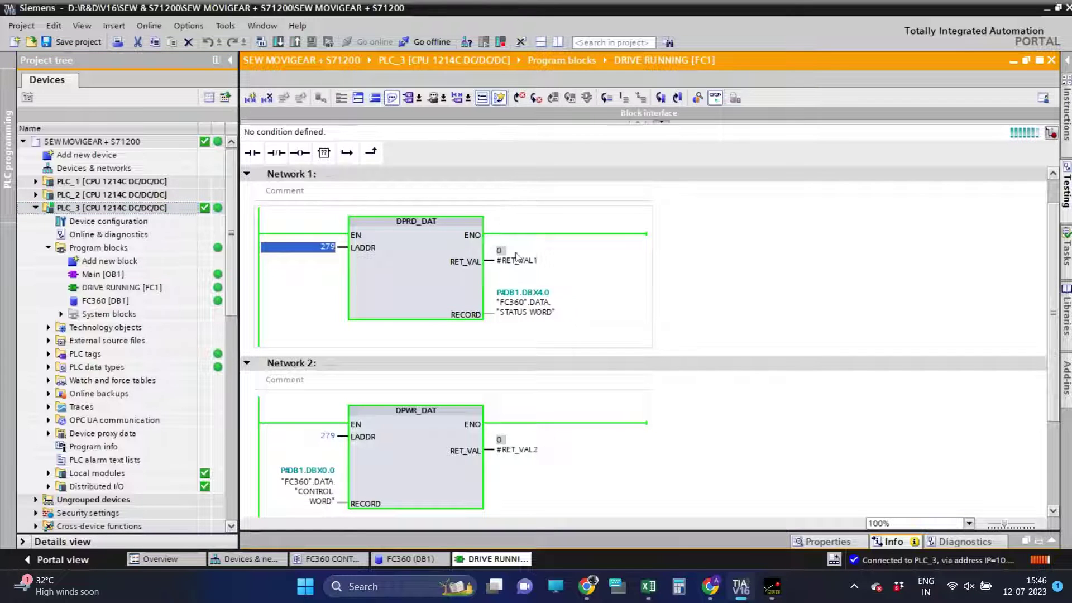
left_click(327, 437)
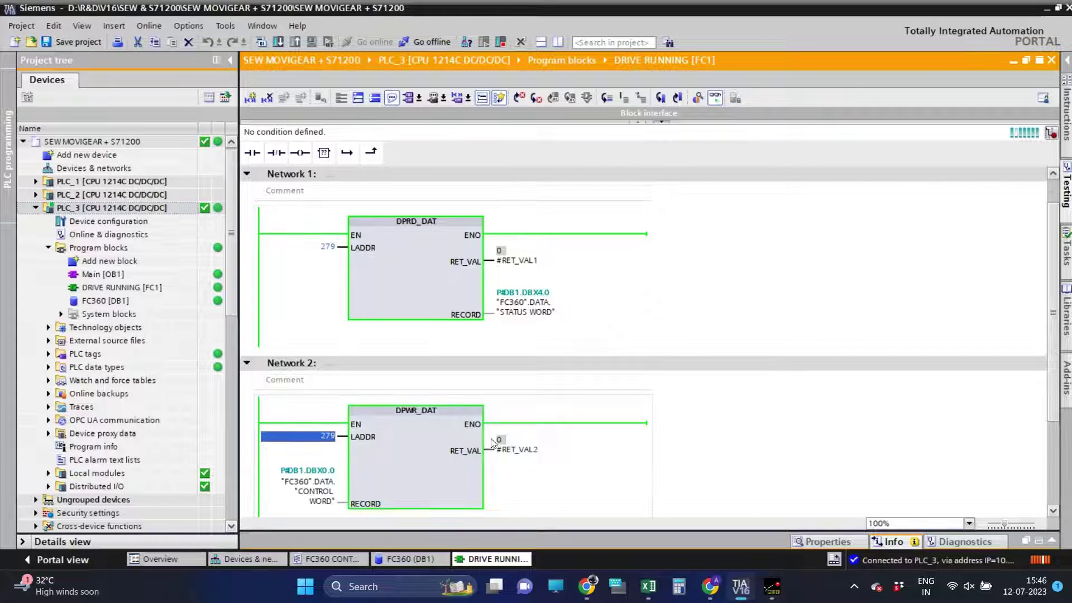
left_click(1054, 60)
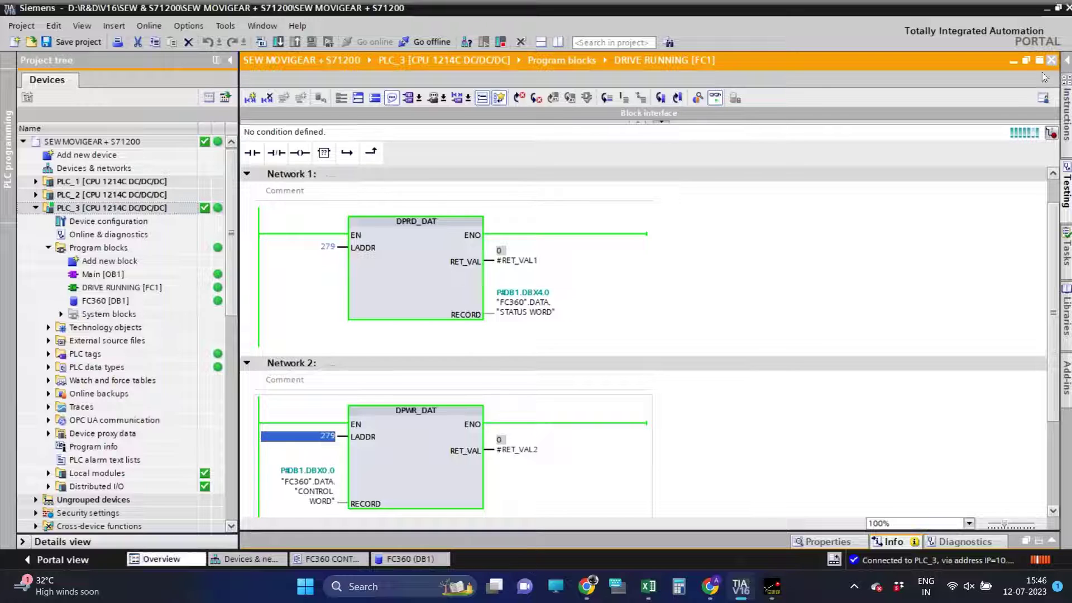
Monitor the FC360 data block with its CONTROL WORD and STATUS WORD structures expanded, closing the FC360 control and status data type editor
left_click(379, 559)
right_click(341, 559)
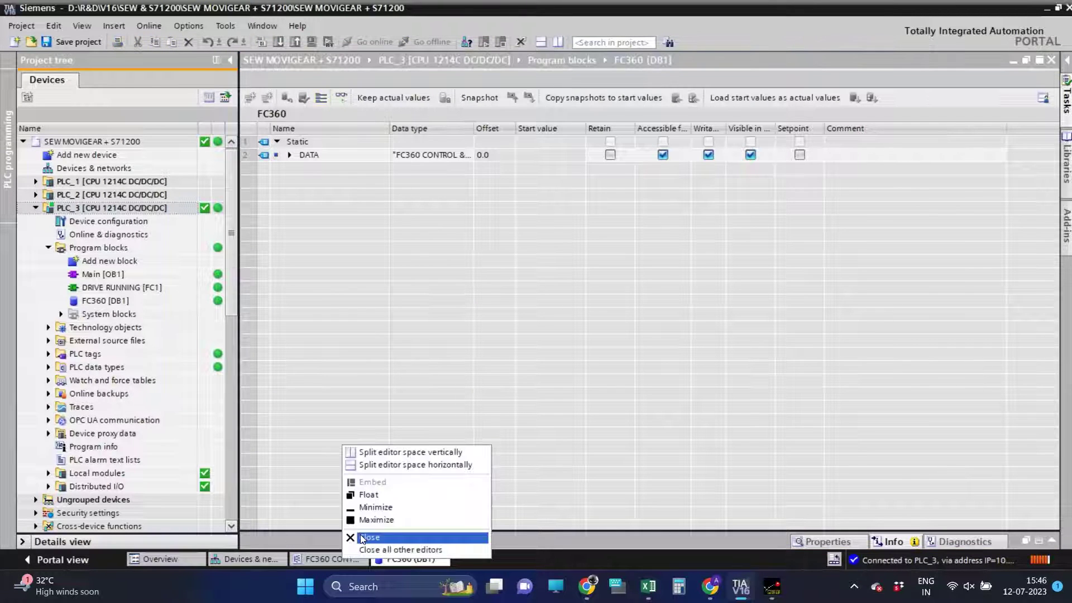
left_click(359, 536)
left_click(289, 156)
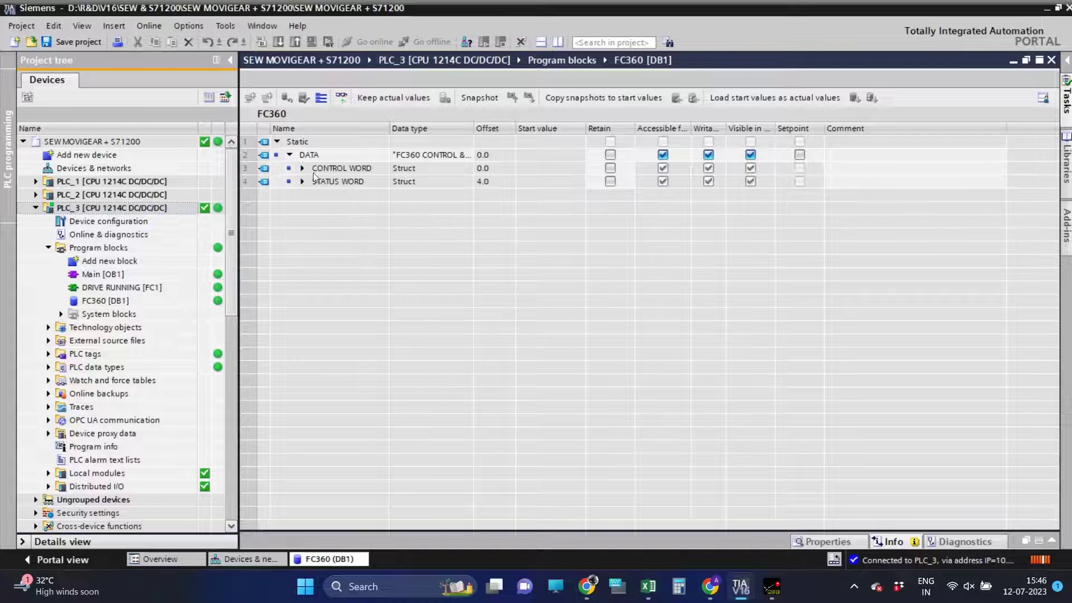
left_click(302, 169)
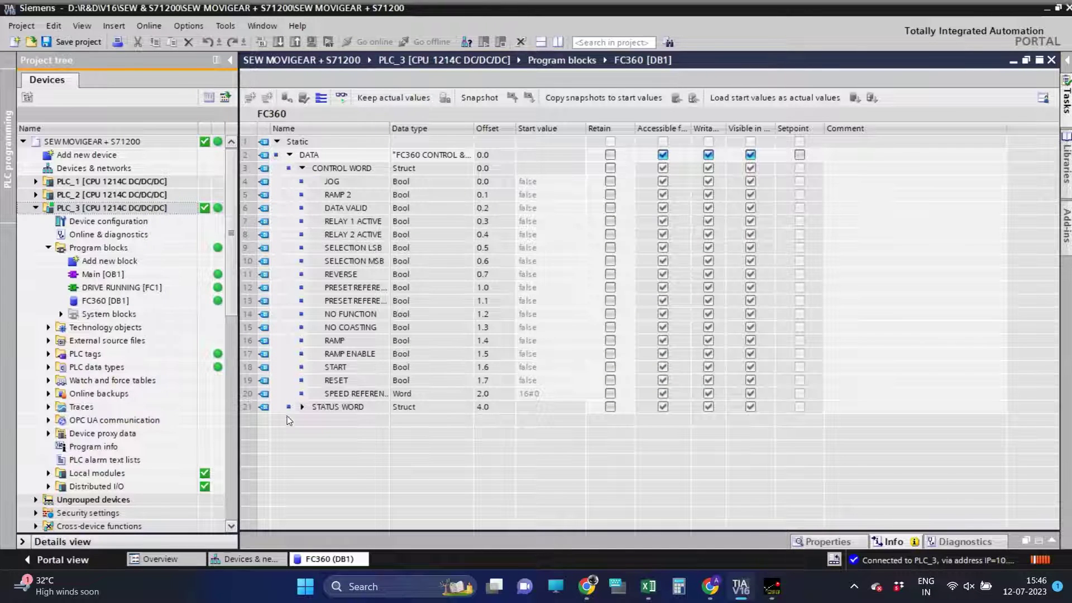
left_click(302, 407)
left_click(342, 98)
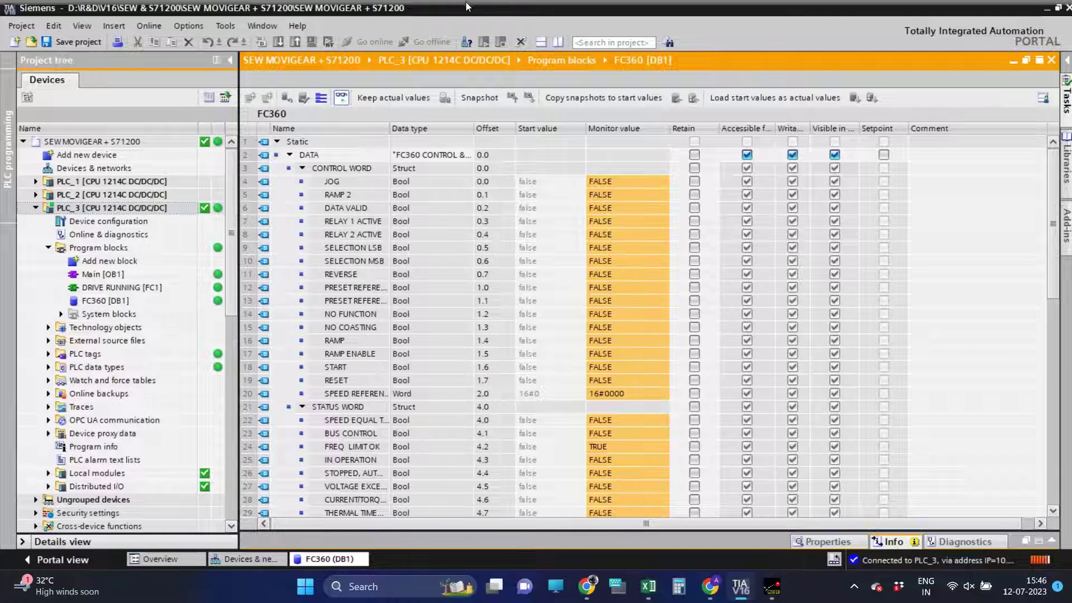
Arrange the monitored FC360 data block, without the project tree, beside the drive's Control Word status in MCT 10
key("super+Right")
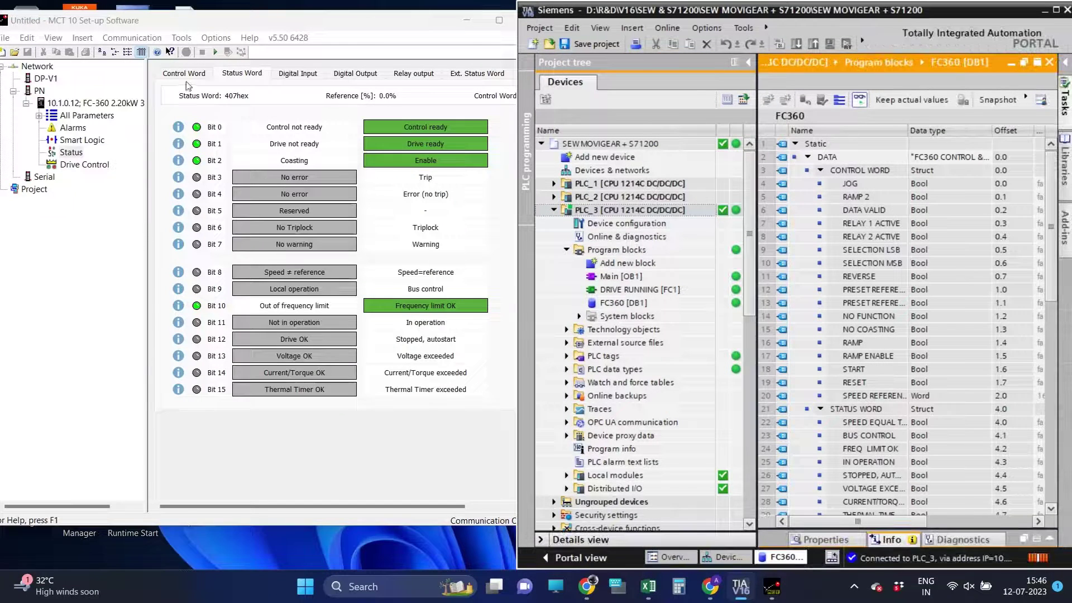
left_click(181, 74)
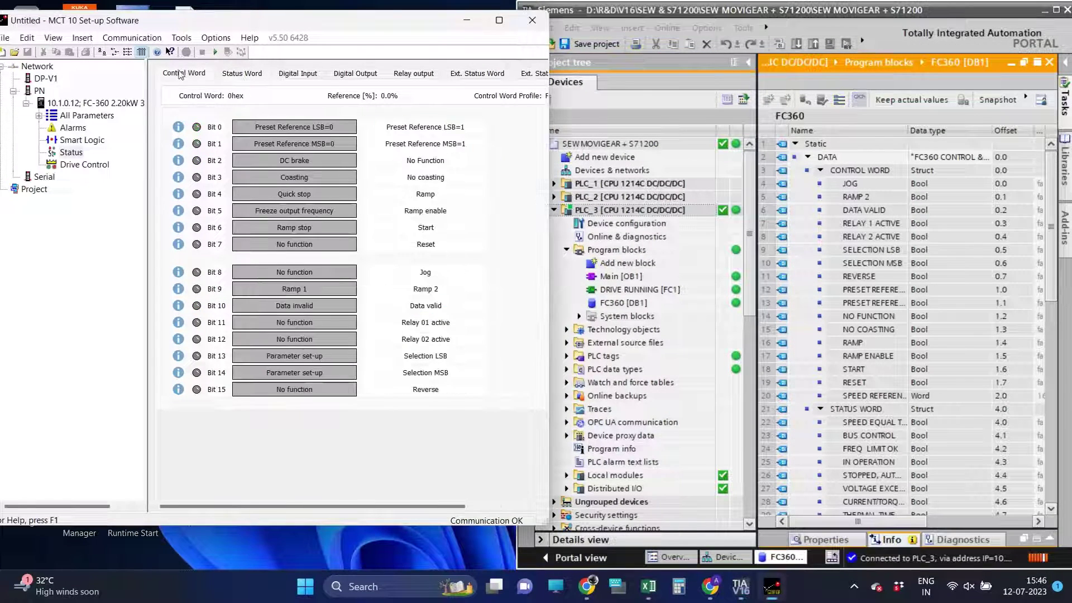
left_click(746, 66)
left_click(747, 65)
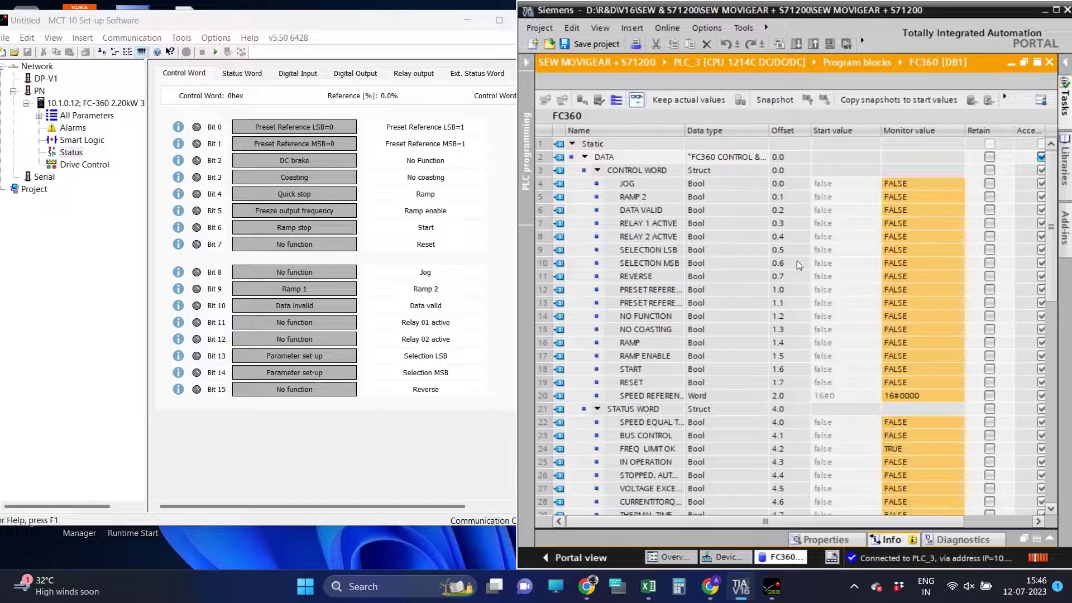
Toggle the DATA VALID control bit to TRUE in the FC360 data block and suppress further toggle confirmations
left_click(639, 210)
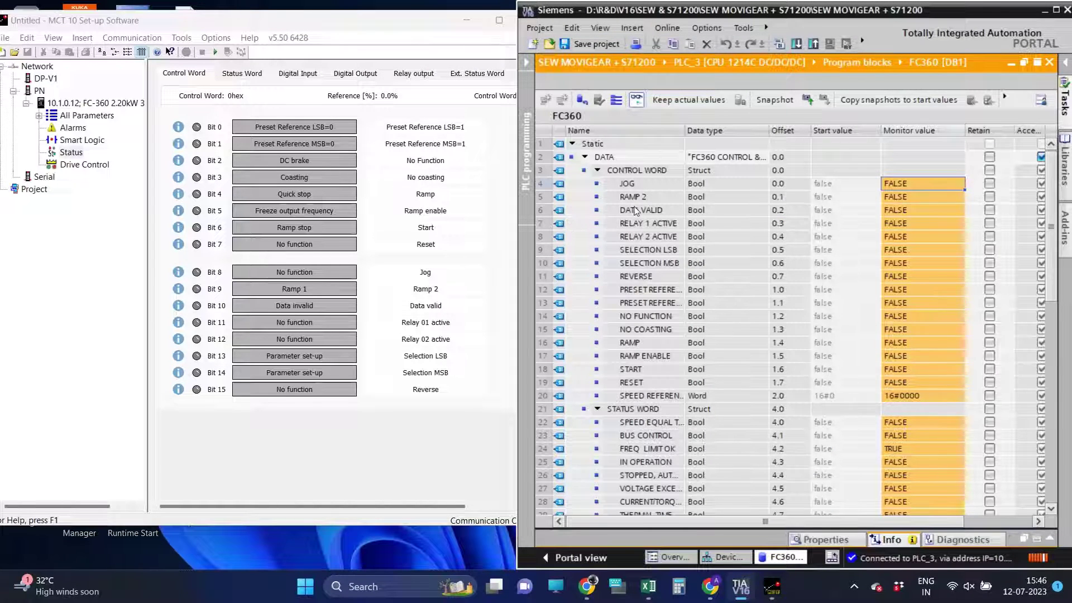
double_click(900, 210)
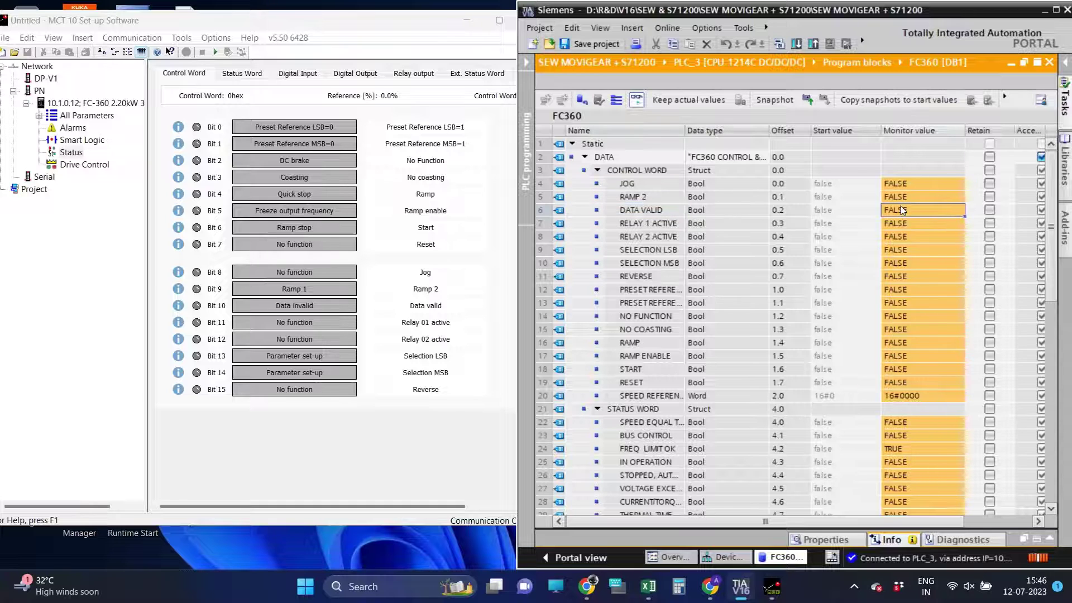
left_click(727, 305)
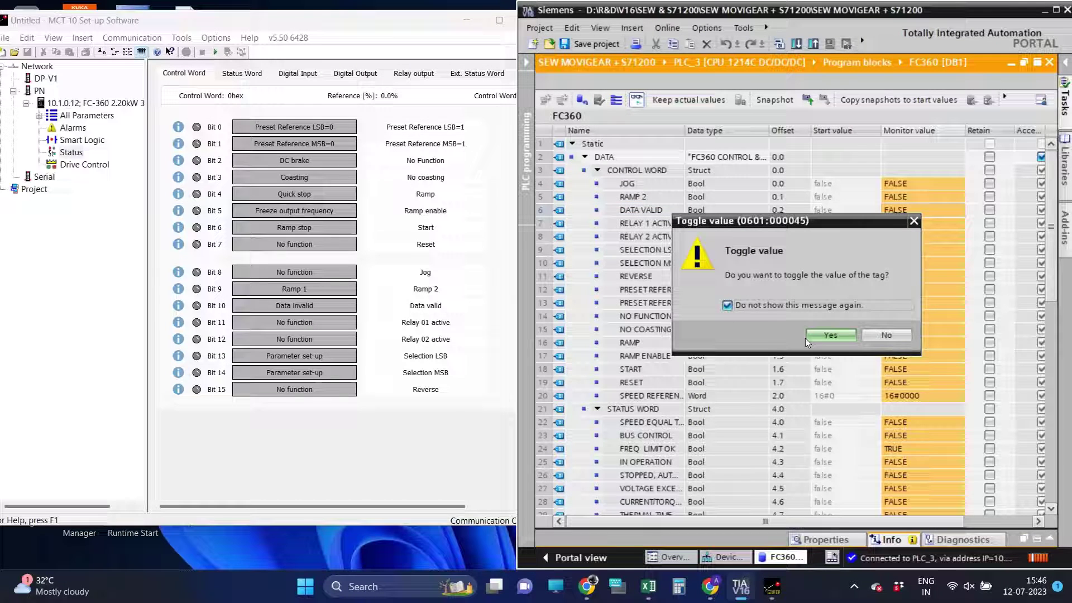
left_click(836, 334)
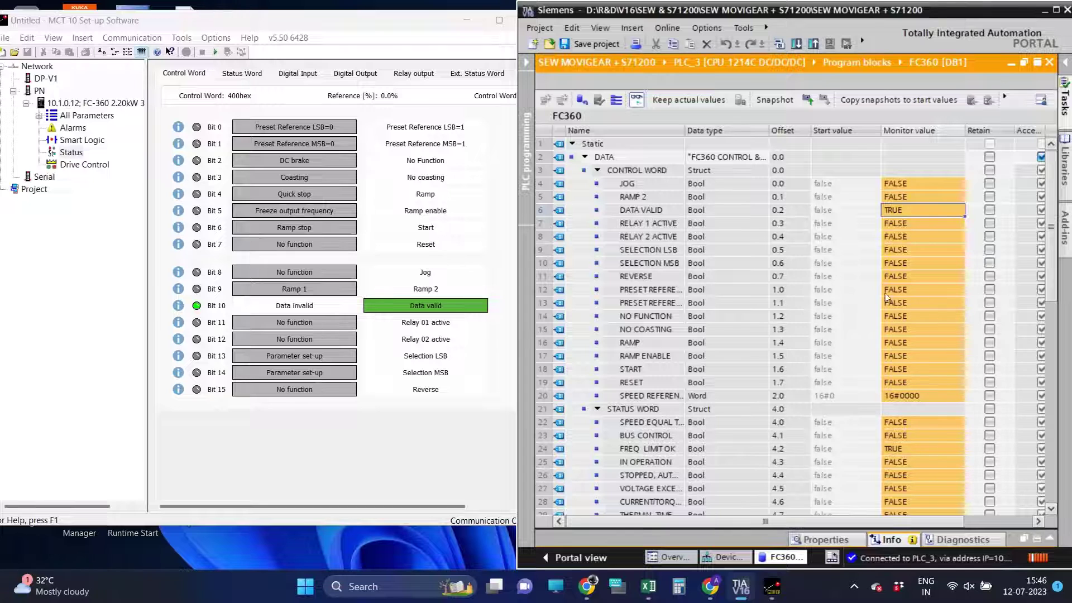
Set both preset reference bits, NO FUNCTION and NO COASTING of the CONTROL WORD to TRUE
left_click(909, 289)
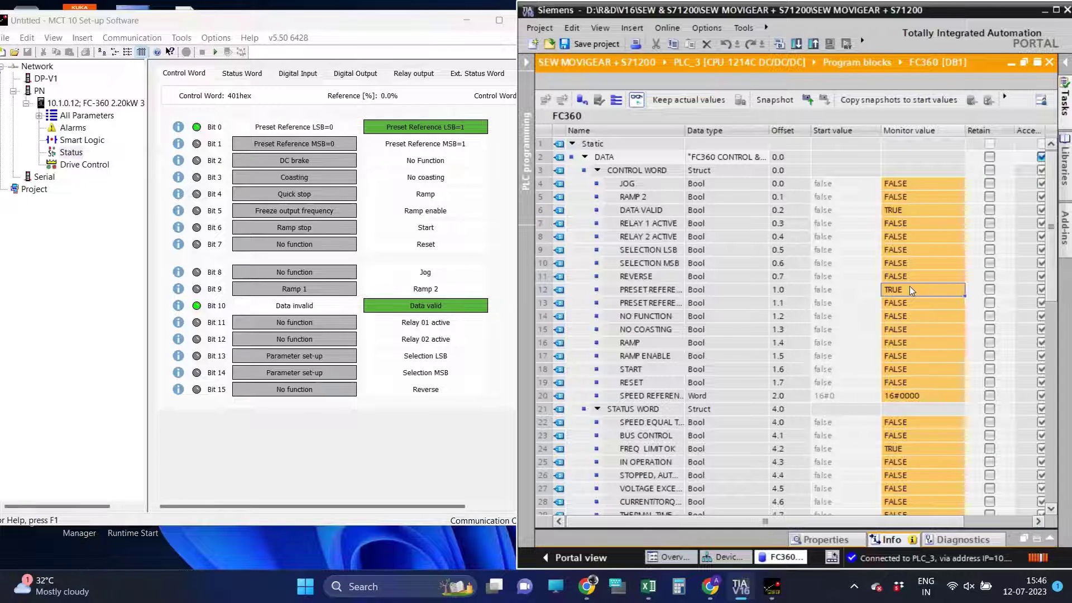
left_click(902, 303)
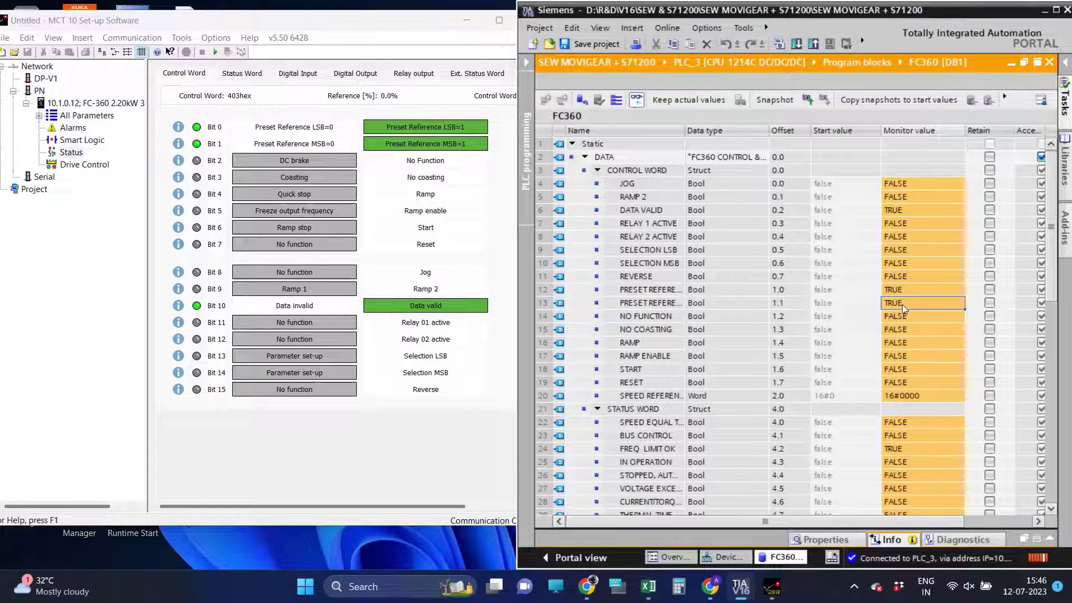
left_click(902, 317)
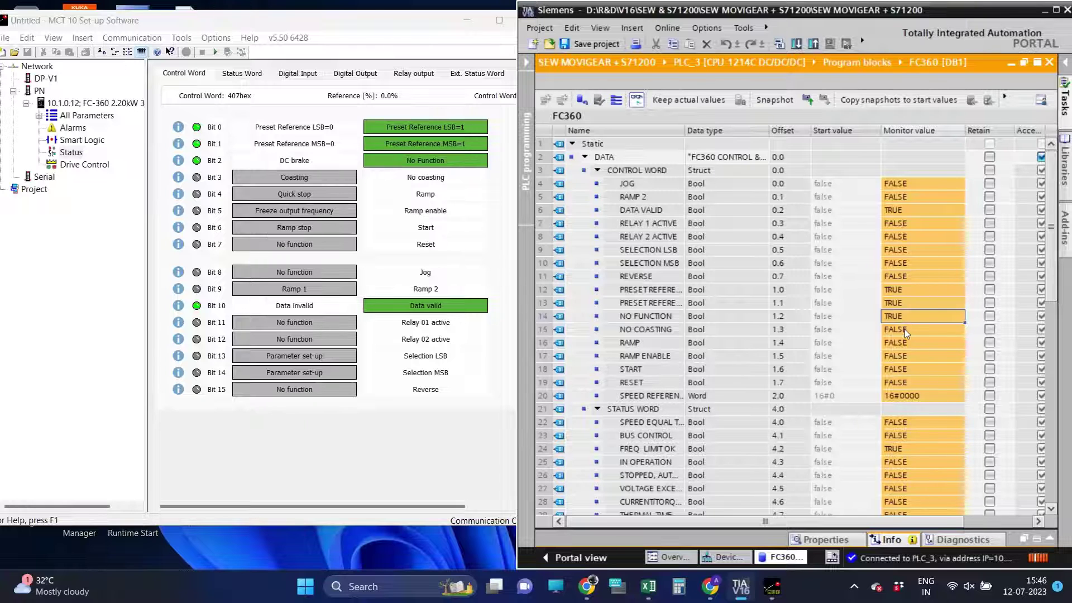
left_click(904, 329)
key("ctrl+F2")
Set the RAMP, RAMP ENABLE and START bits of the CONTROL WORD to TRUE
left_click(902, 342)
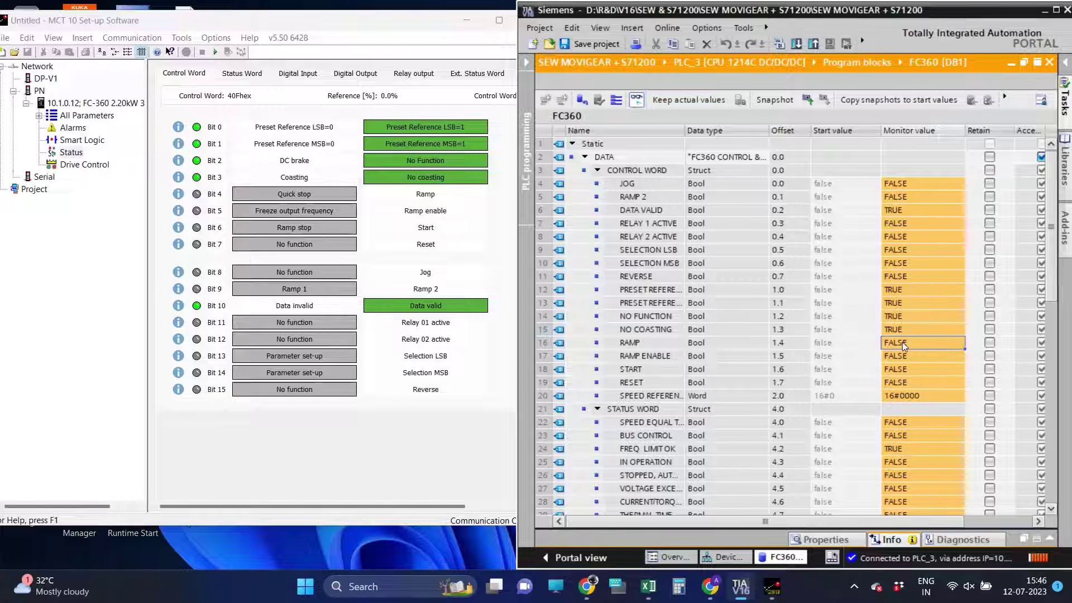
key("ctrl+F2")
left_click(899, 357)
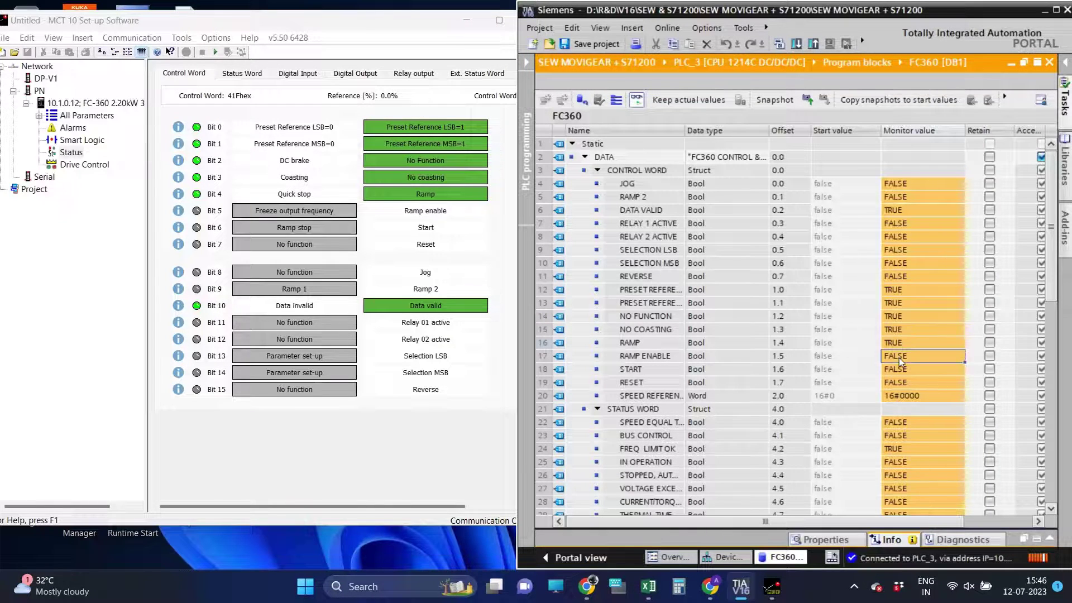
key("ctrl+F2")
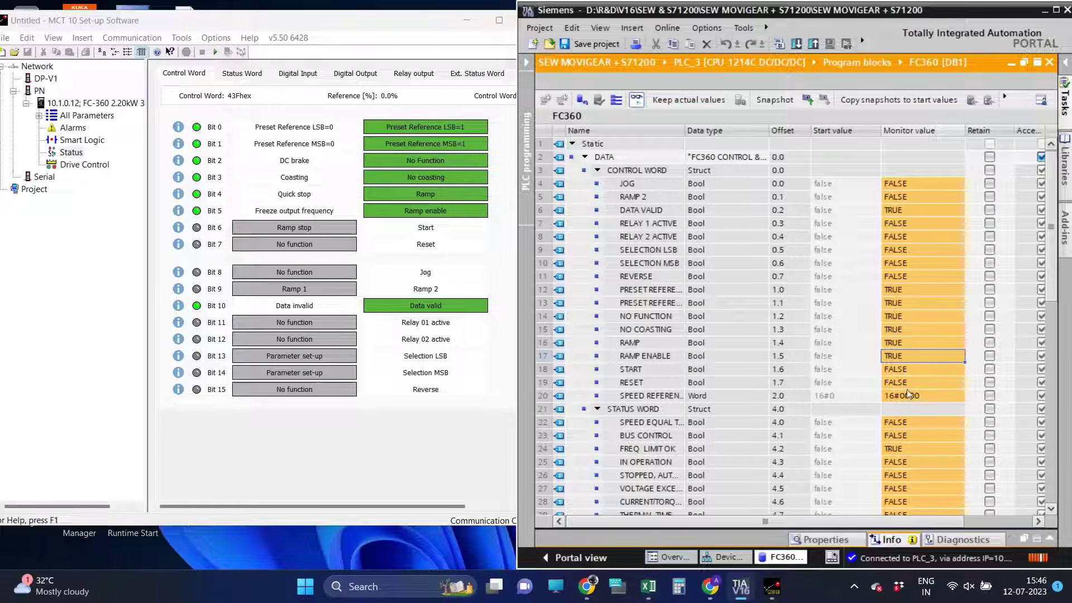
left_click(902, 369)
key("ctrl+F2")
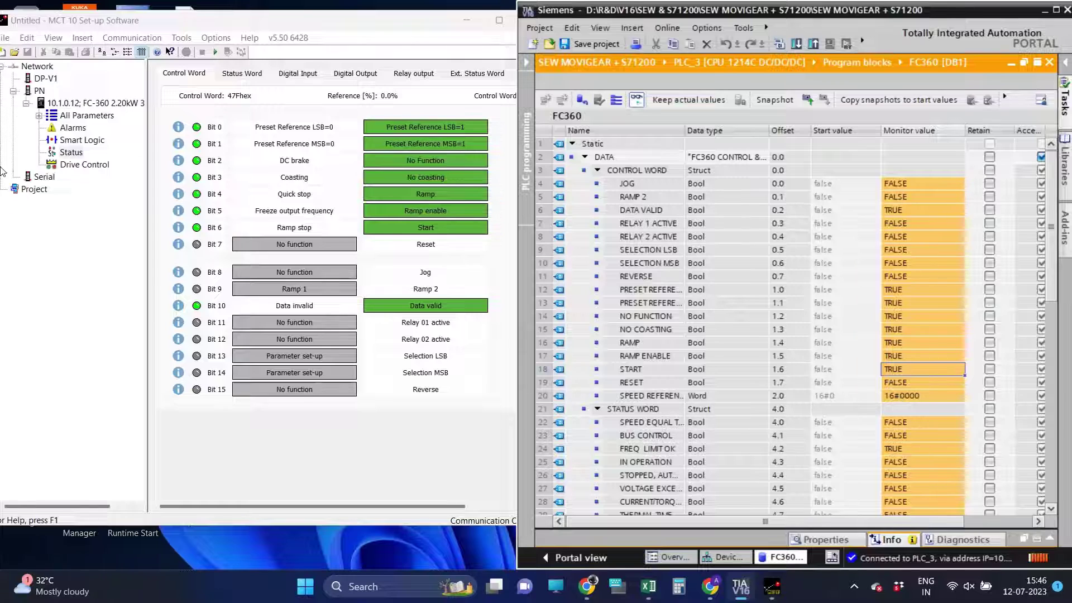
Compare parameter 1605 Main Actual Value in MCT 10's Drive Control with ACTUAL SPEED in the FC360 data block
left_click(78, 164)
scroll(326, 304, "down", 10)
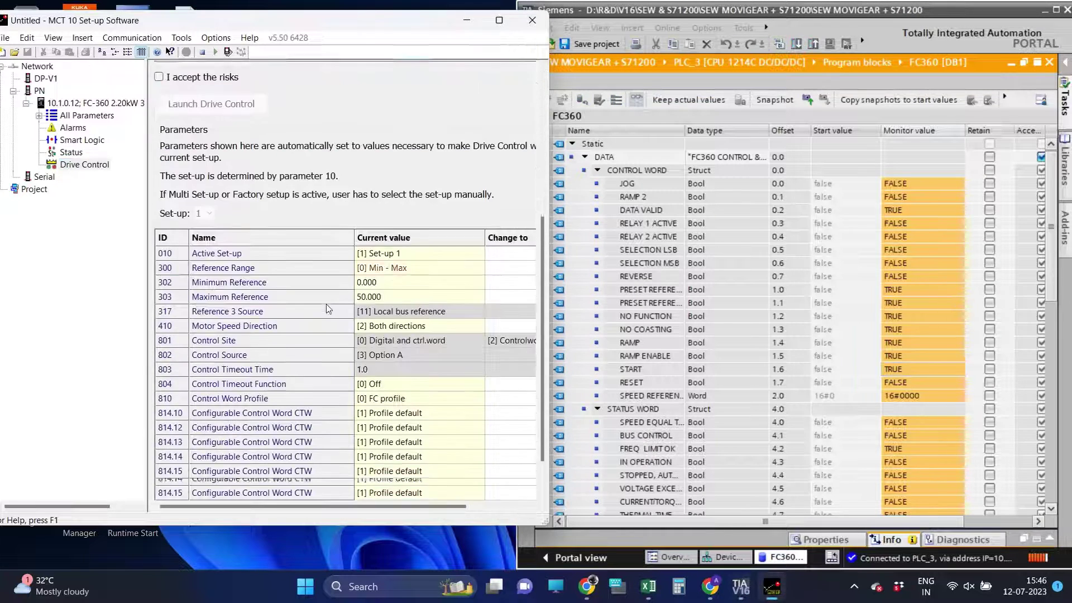
left_click(211, 481)
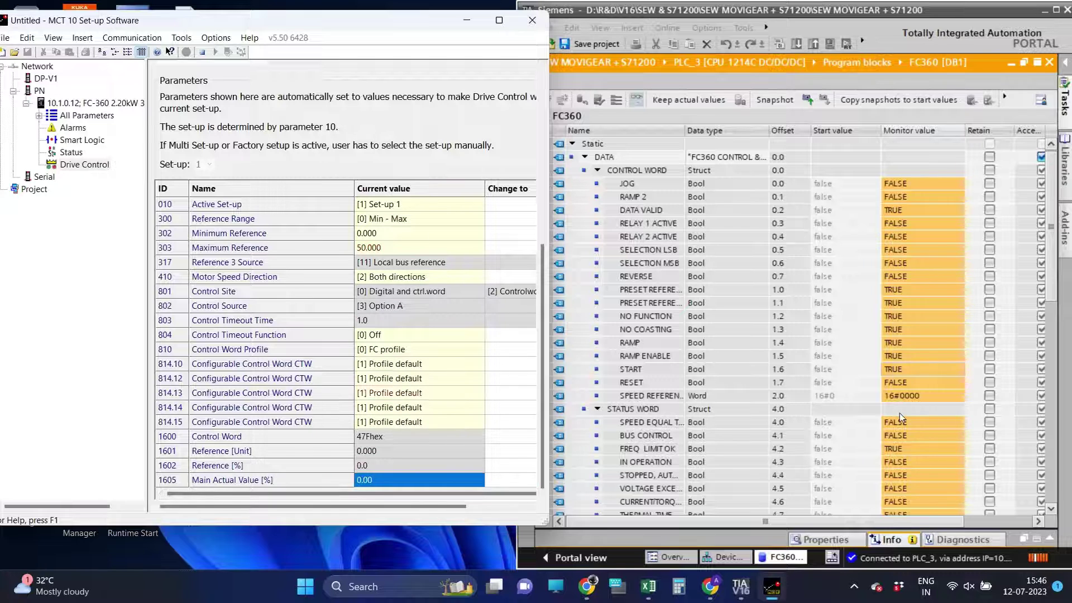
left_click_drag(838, 423, 870, 434)
scroll(871, 434, "down", 10)
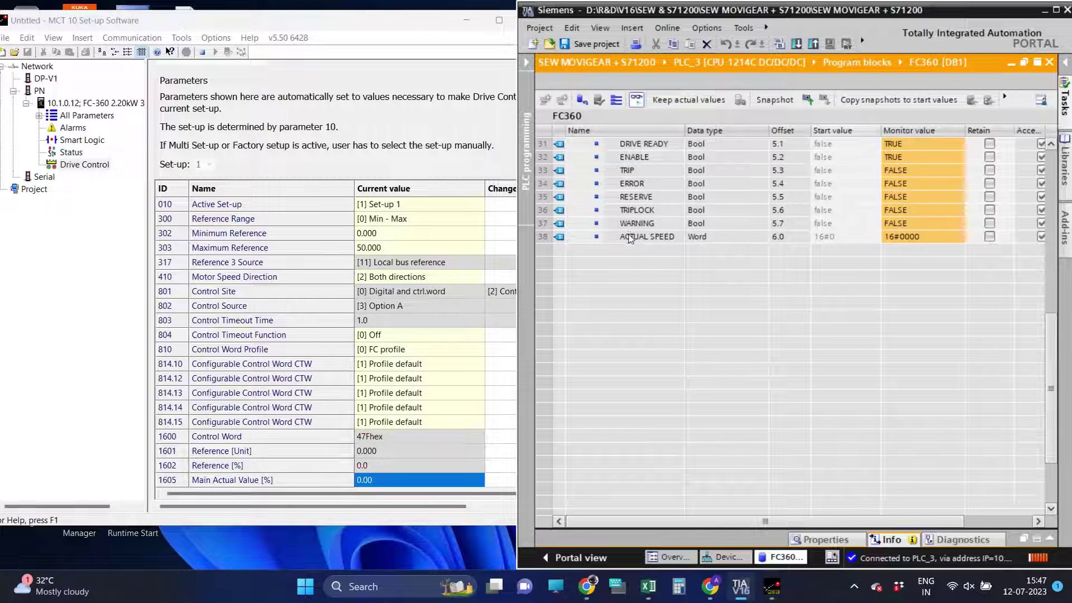
left_click(629, 235)
scroll(935, 319, "up", 10)
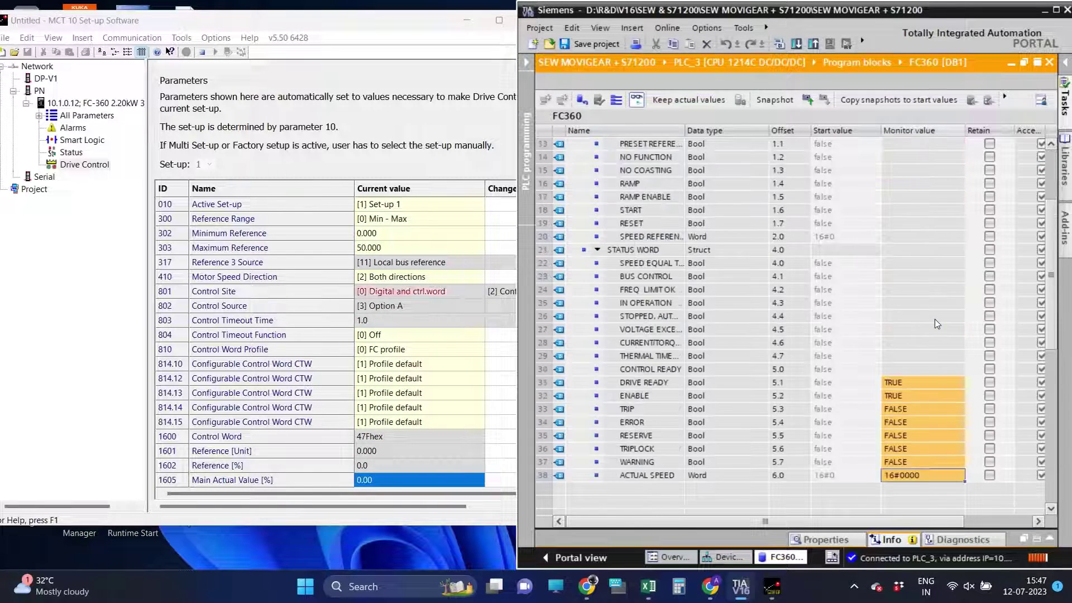
Widen the Name column of the FC360 data block and set SPEED REFERENCE to hex 500
scroll(934, 320, "down", 1)
left_click(648, 356)
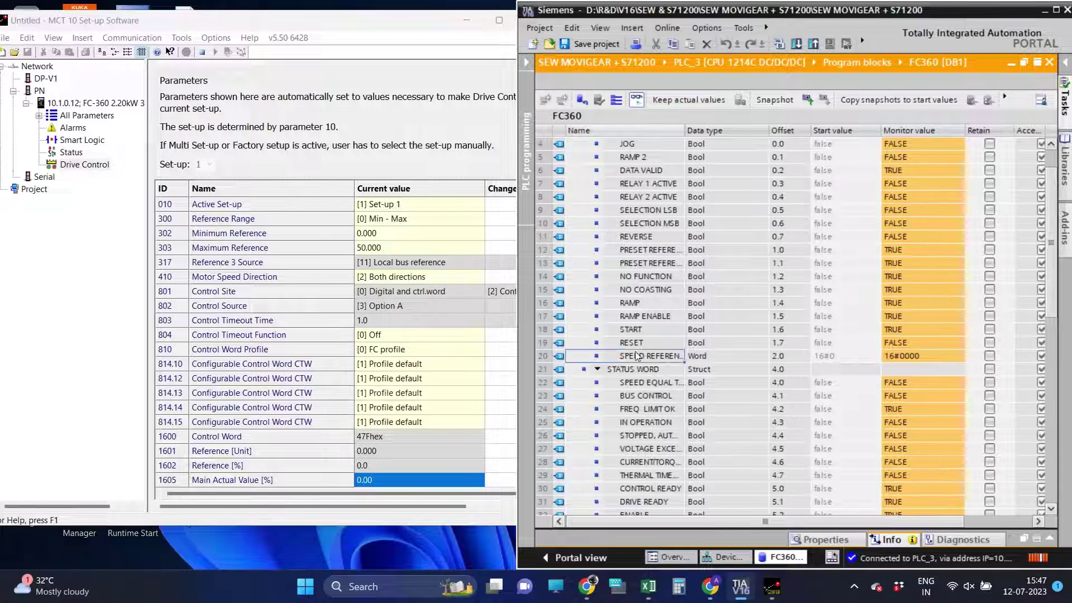
left_click_drag(686, 128, 725, 127)
left_click_drag(804, 128, 768, 129)
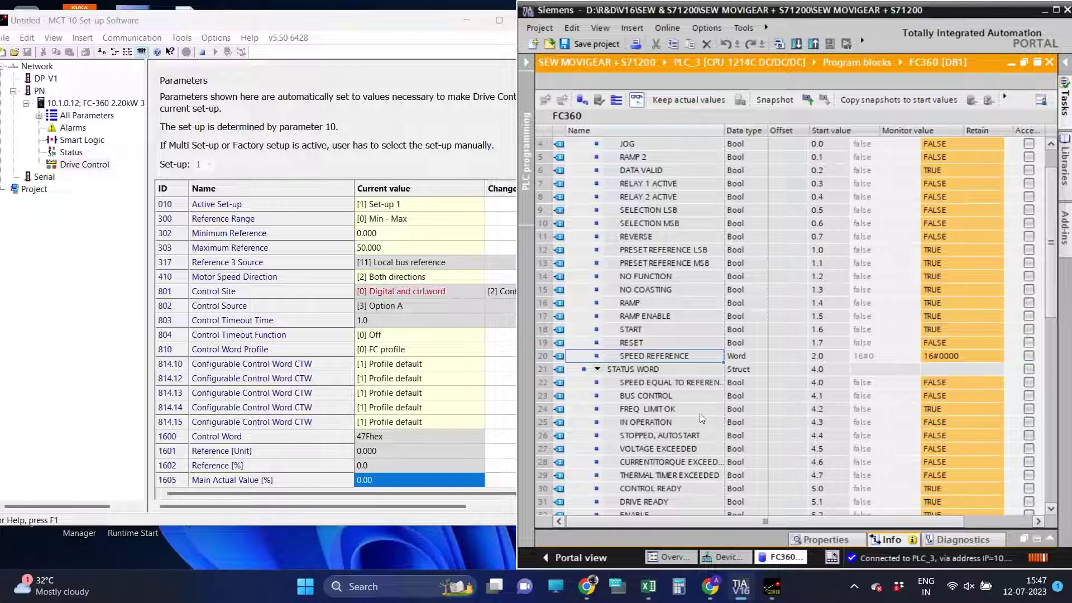
key("ctrl+shift+2")
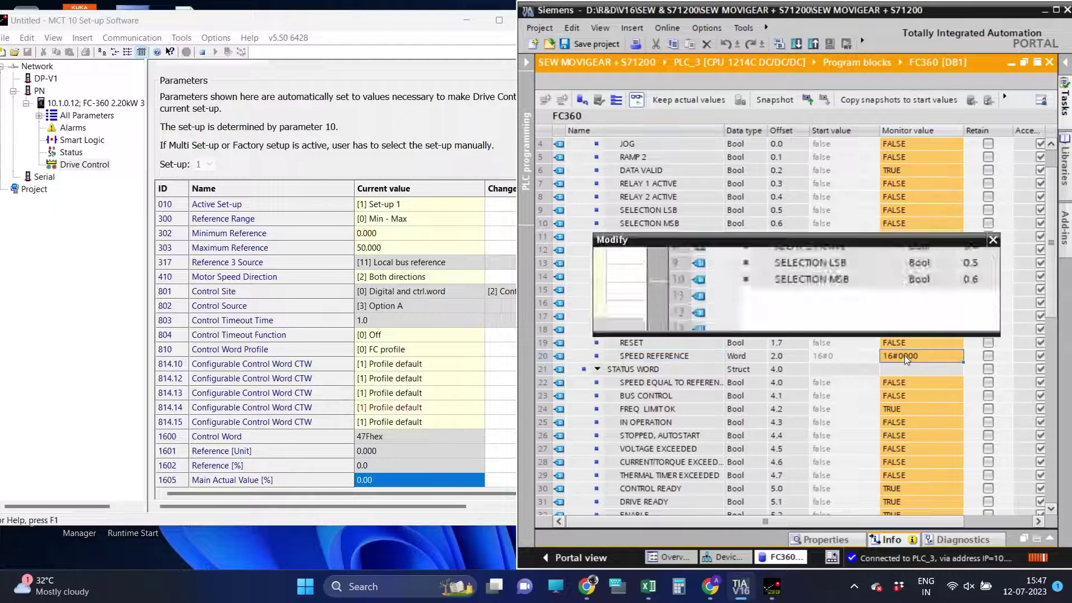
type("500")
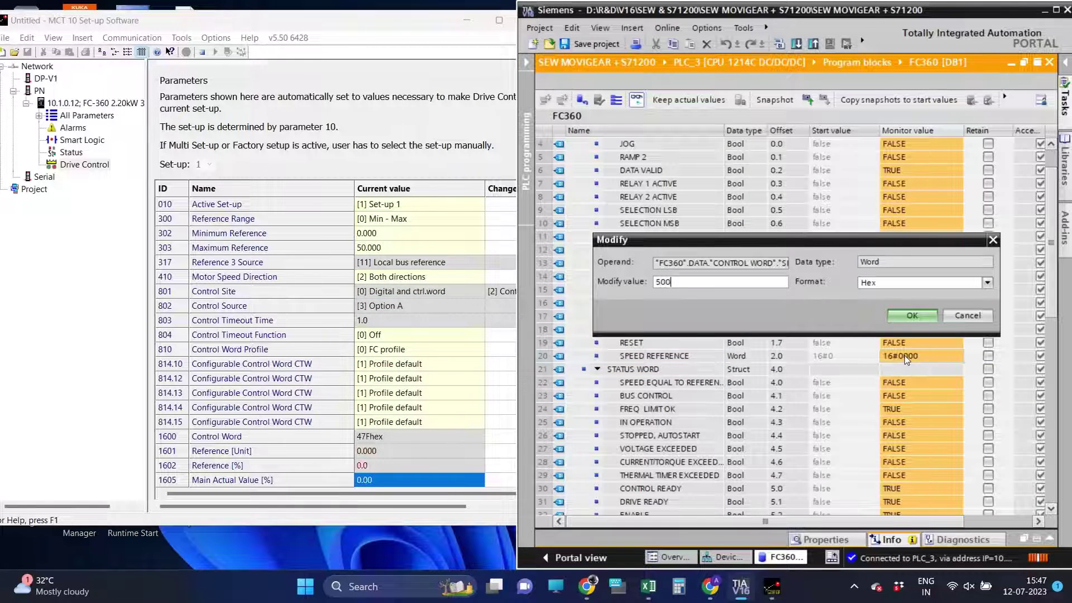
key("Return")
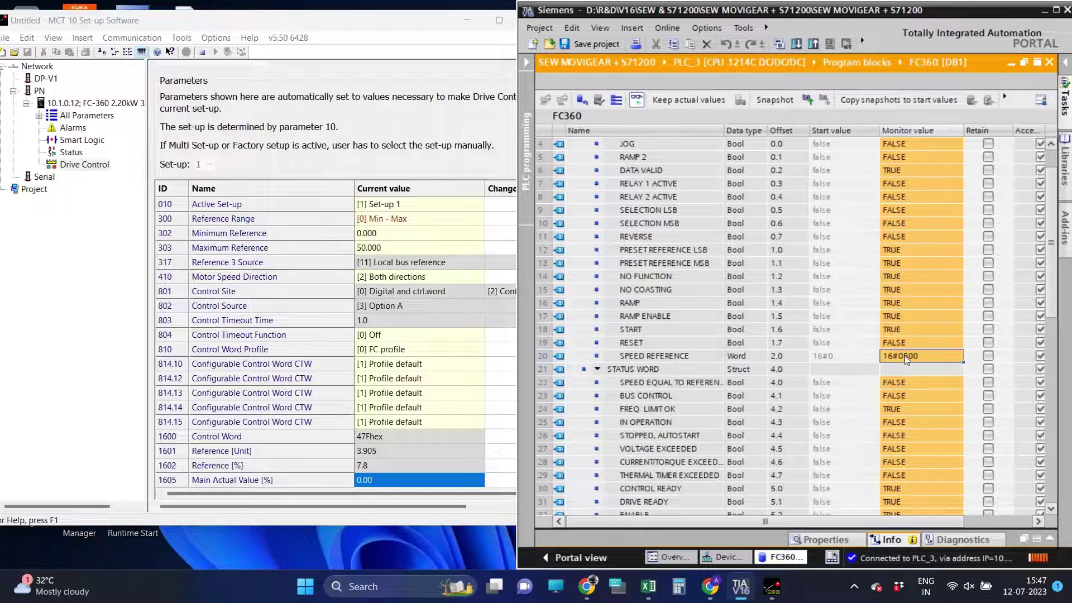
Examine the STATUS WORD bits SPEED EQUAL TO REFERENCE, BUS CONTROL, FREQ LIMIT OK and IN OPERATION in the FC360 data block
scroll(922, 375, "down", 4)
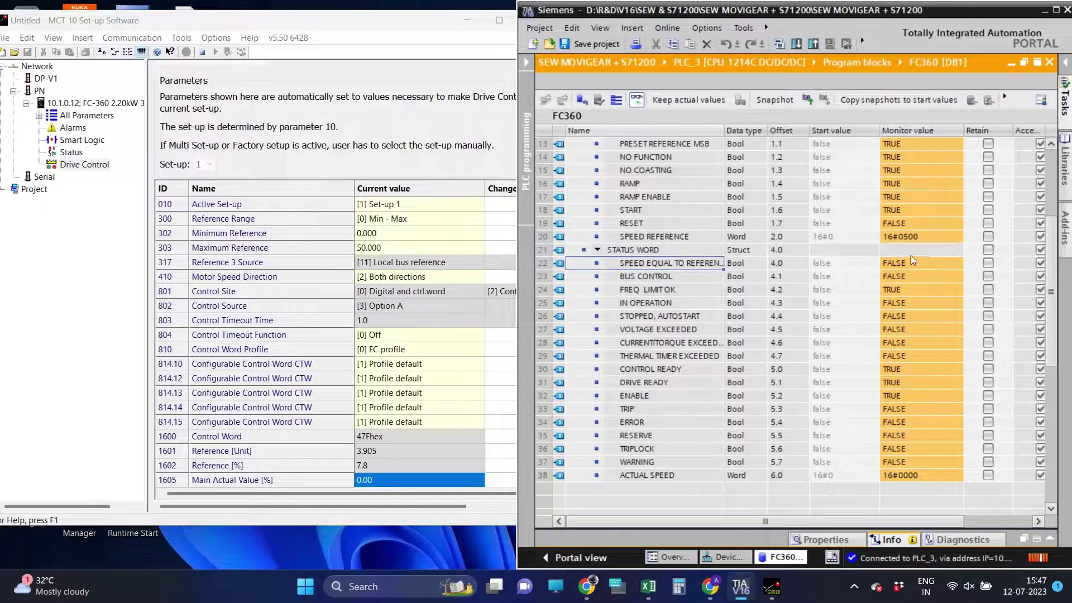
left_click(904, 265)
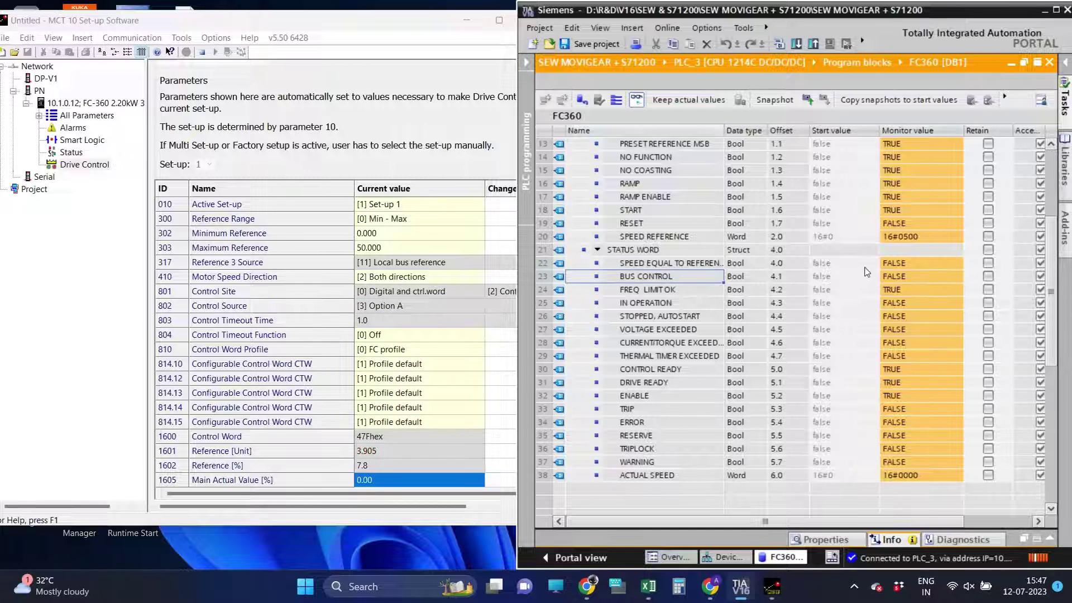
key("Down")
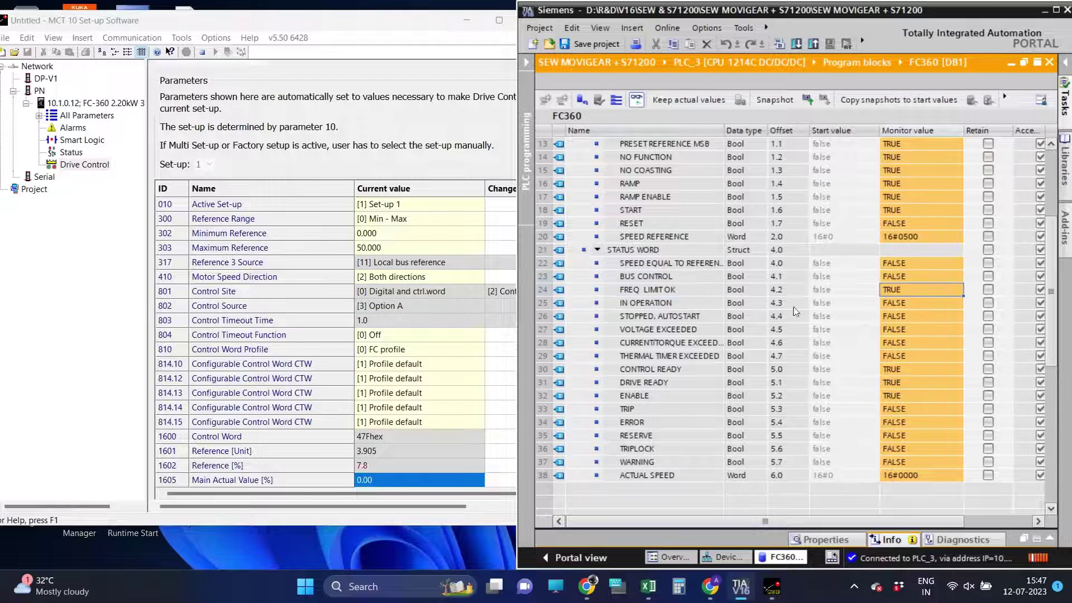
left_click(699, 301)
key("Right")
key("Right")
key("Right")
key("Right")
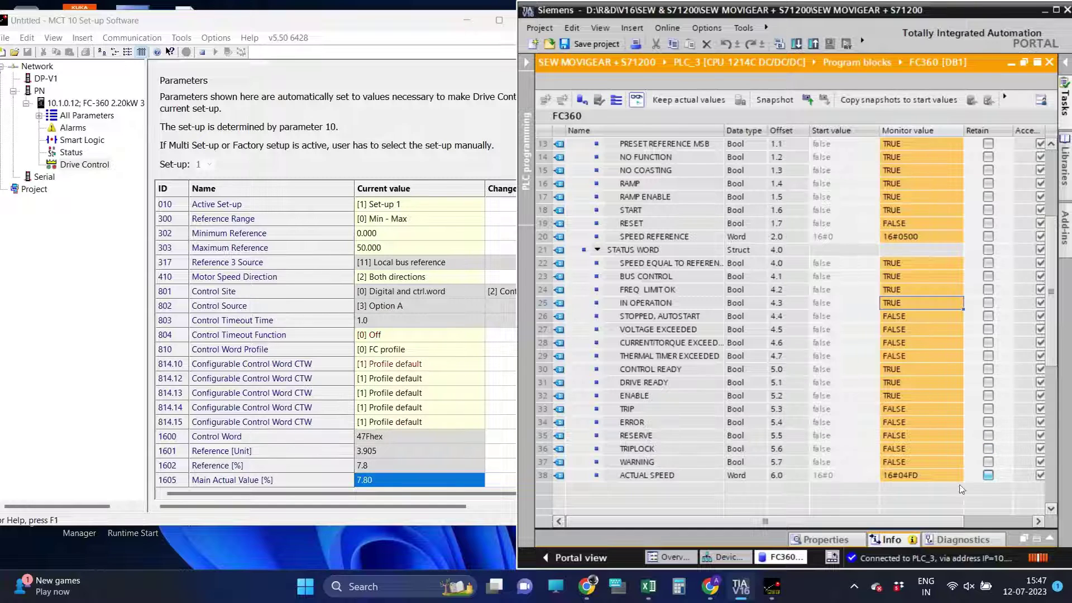
Check ACTUAL SPEED and the first STATUS WORD bits against parameter 1605 Main Actual Value in MCT 10's Drive Control
left_click(904, 477)
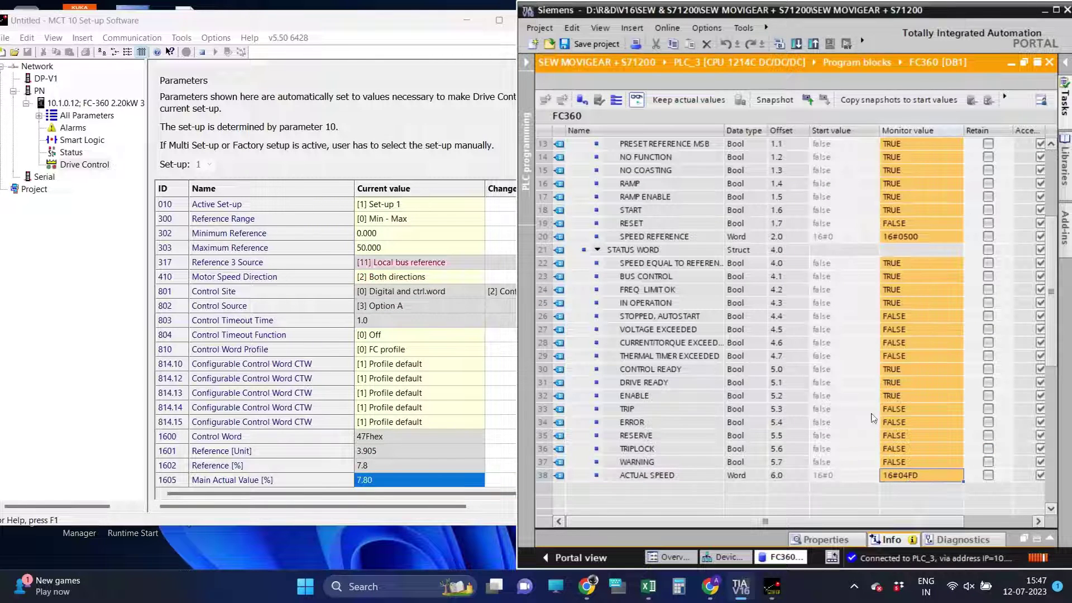
left_click(921, 263)
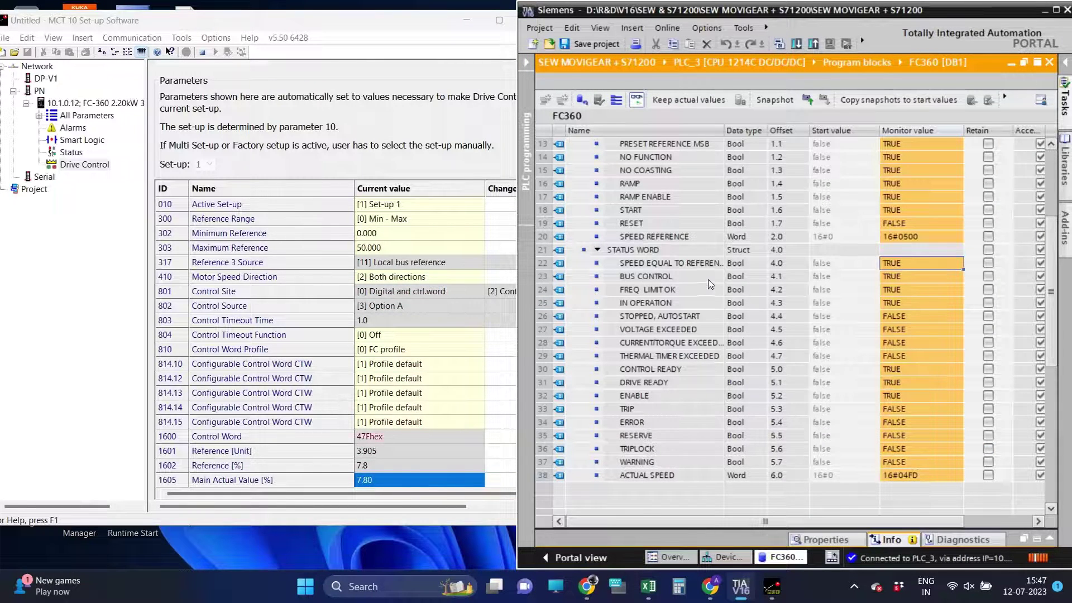
key("Down")
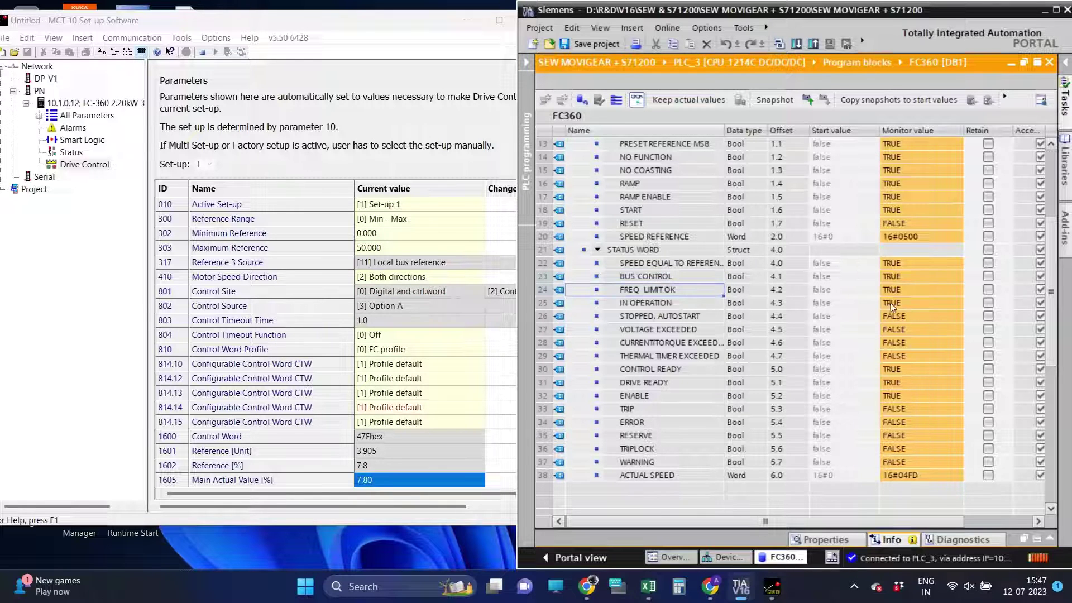
left_click(712, 305)
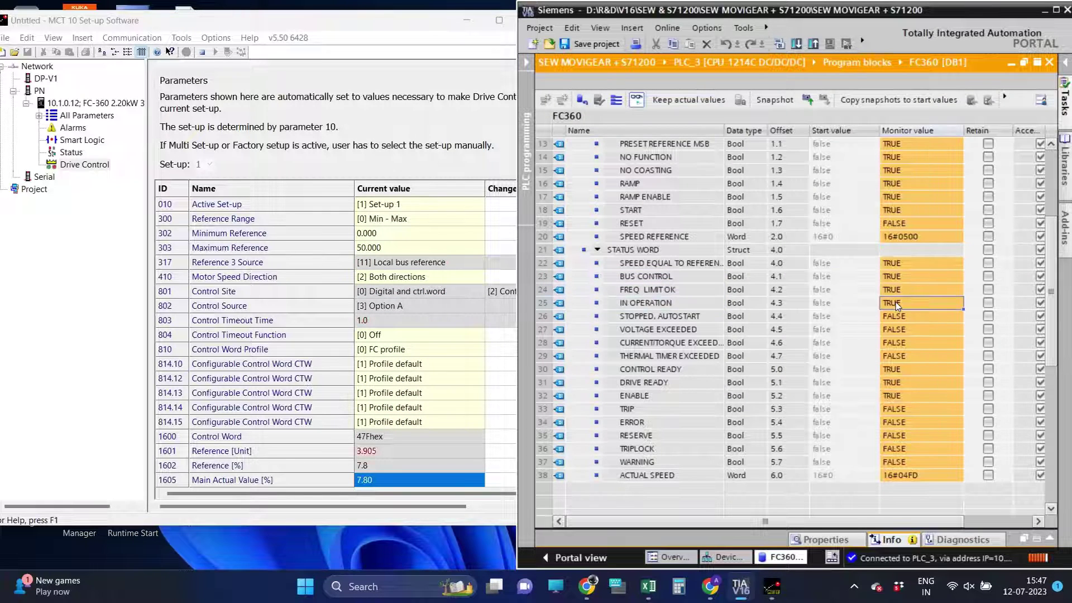
left_click(364, 484)
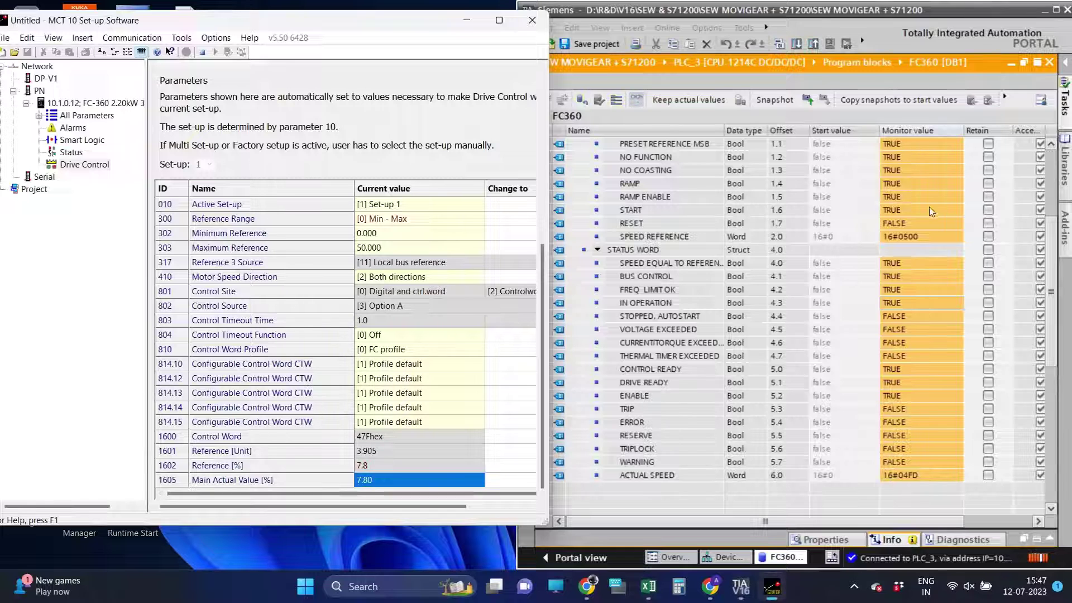
Set SPEED REFERENCE in the FC360 data block to hex 1000
left_click(908, 236)
key("ctrl+shift+2")
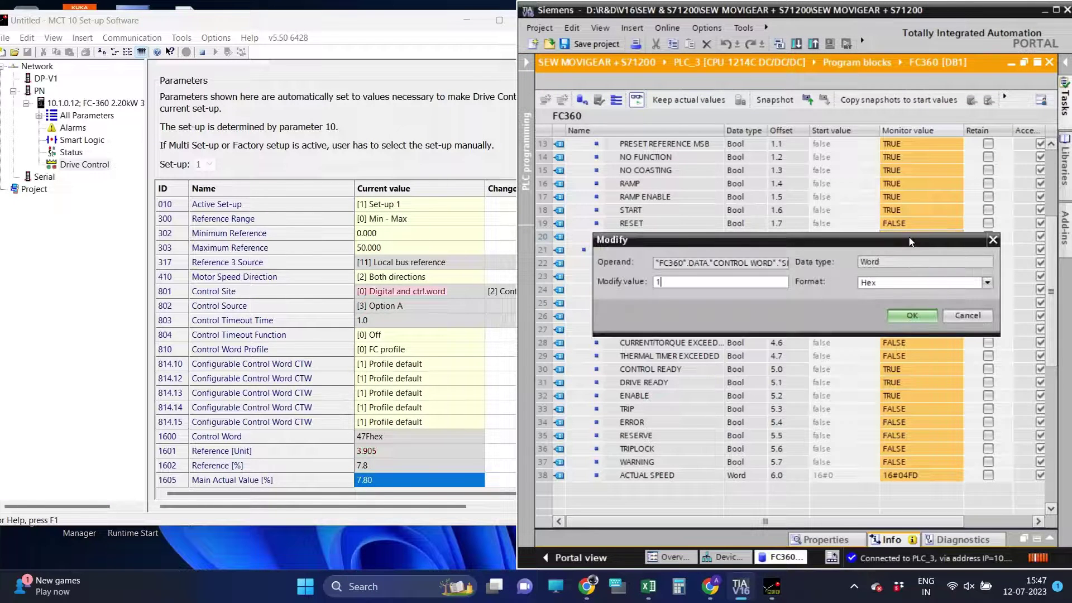
type("1000")
key("Return")
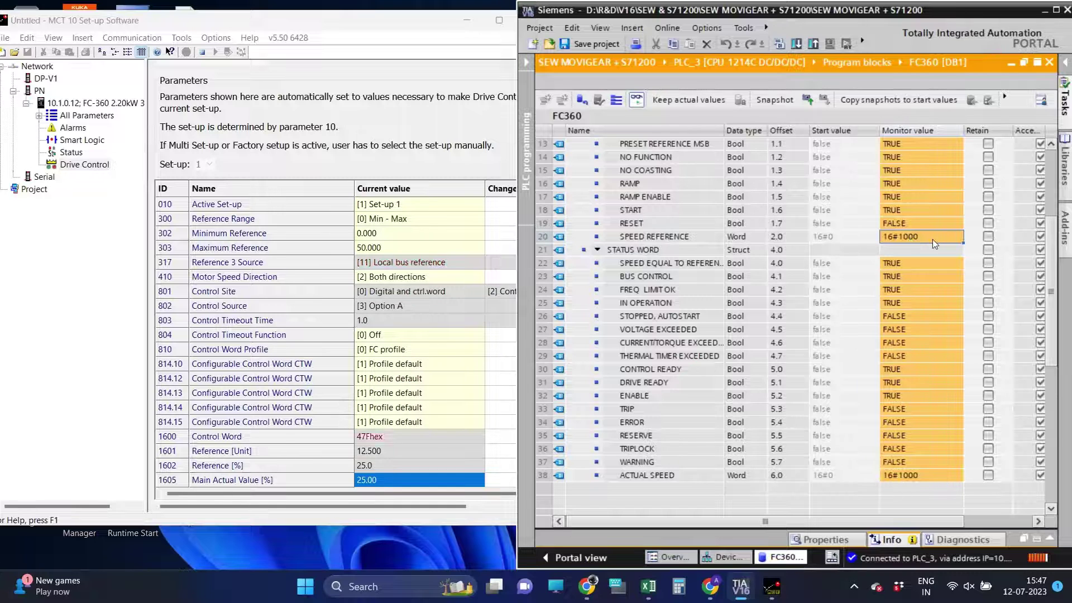
Raise the SPEED REFERENCE word to hex 1500
key("shift+F2")
type("1500")
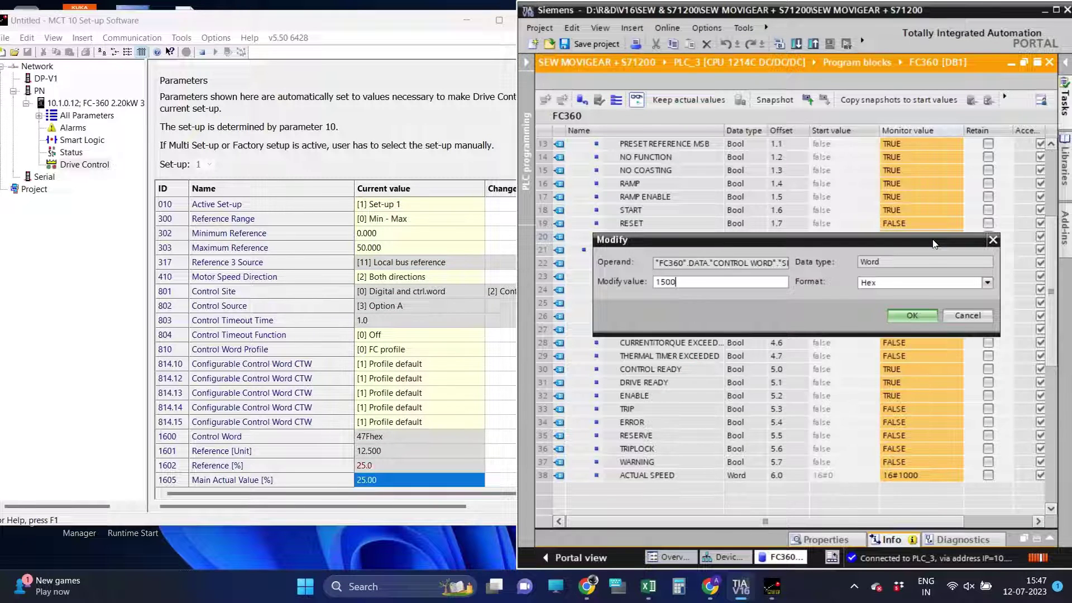
key("Return")
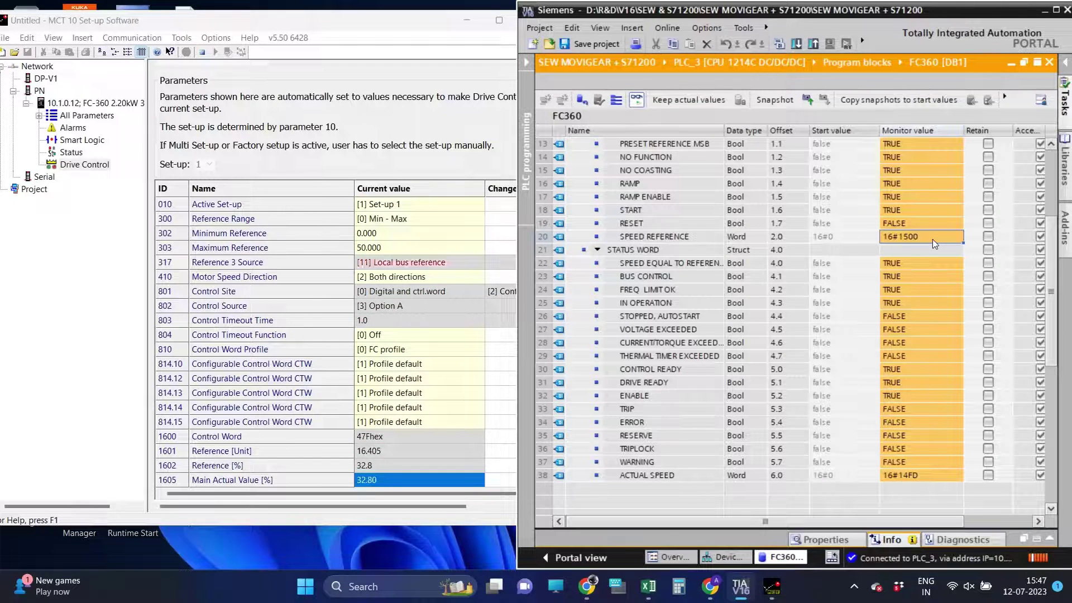
Change the SPEED REFERENCE monitor value to hex 2500
key("shift+F2")
type("2")
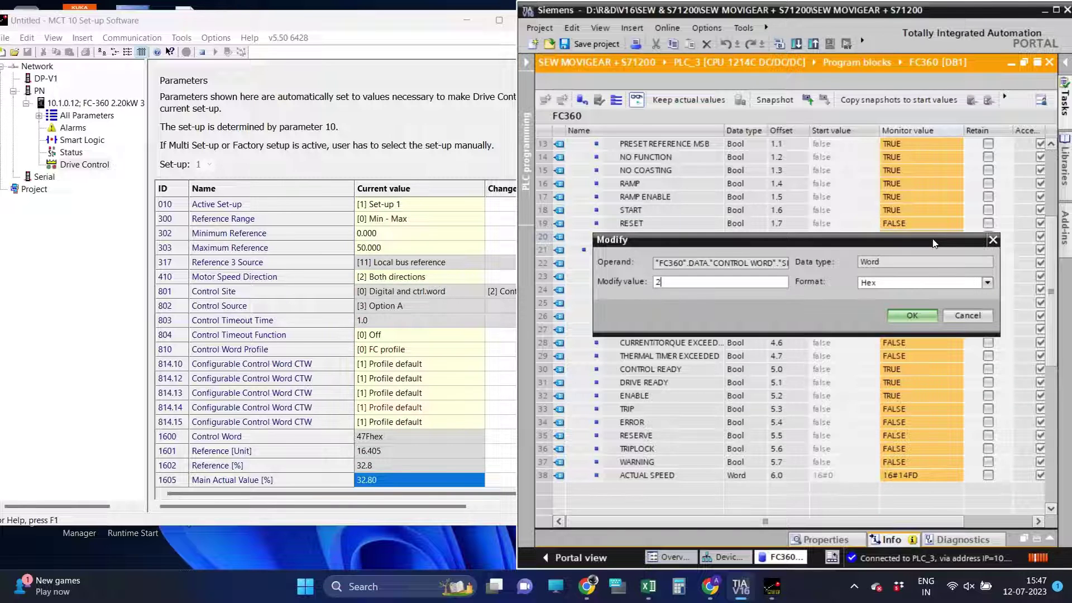
type("500")
key("Return")
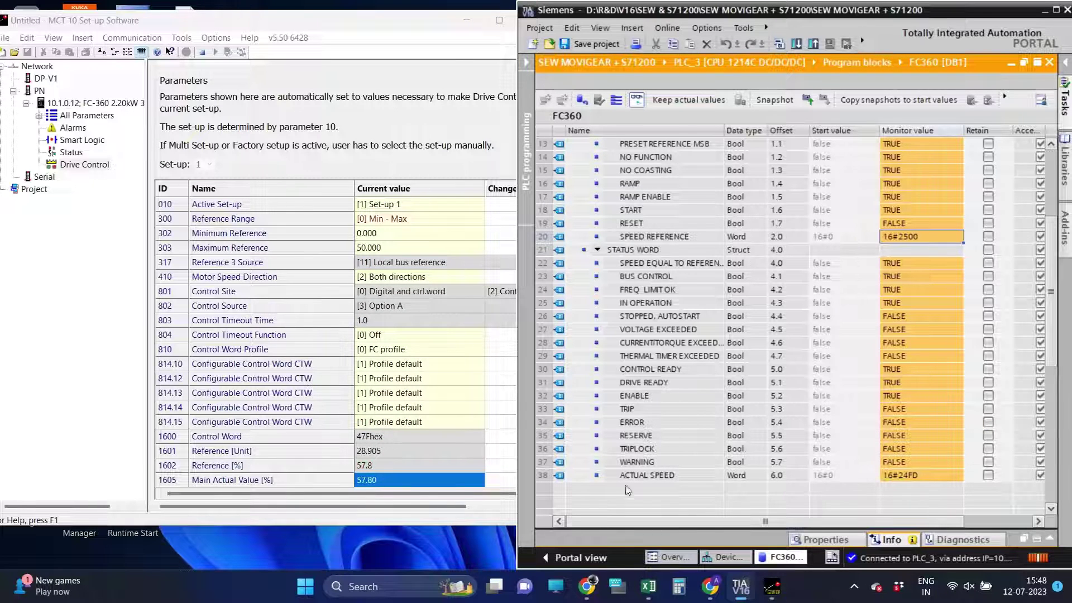
Open Notepad and write "THIS WAY WE CAN RUN FC360 WITH SIEMENS PLC OVER PROFINET" with a thank-you line below it
left_click(360, 586)
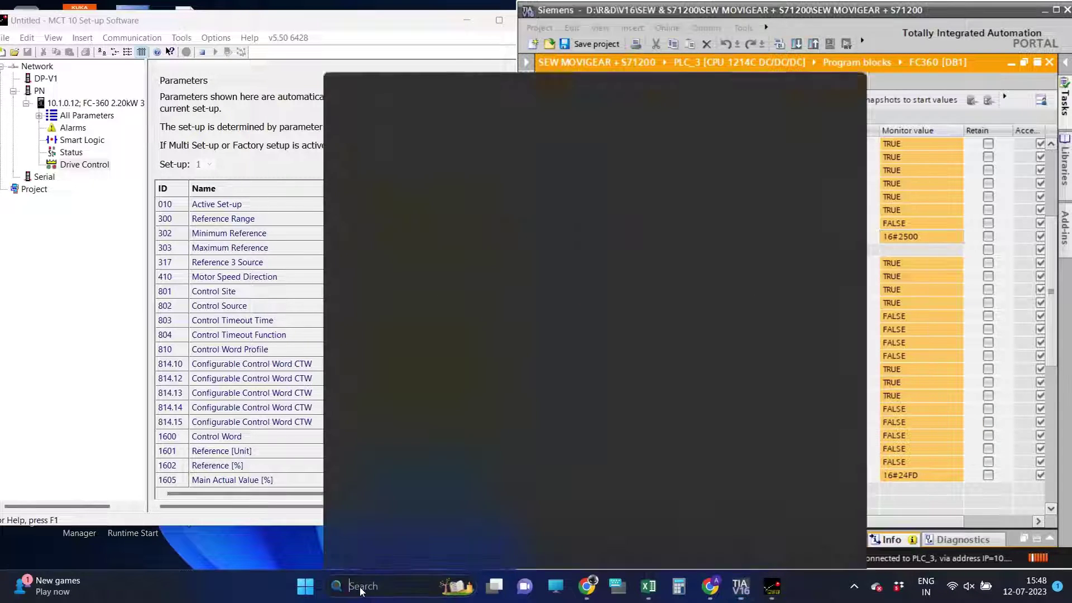
type("NOTEPAD")
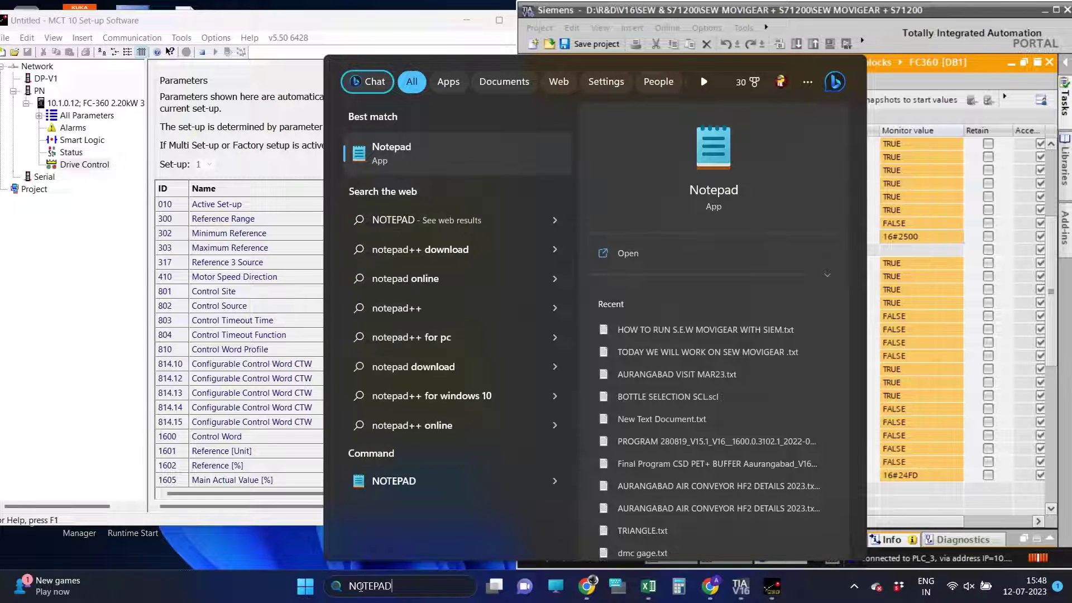
key("Return")
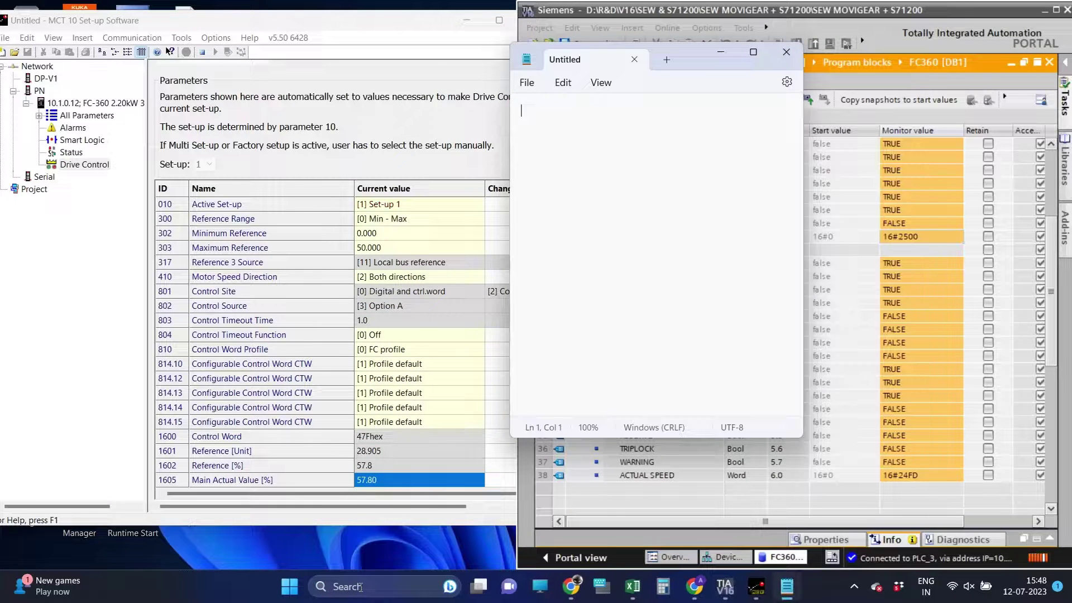
type("THIS WAY WE")
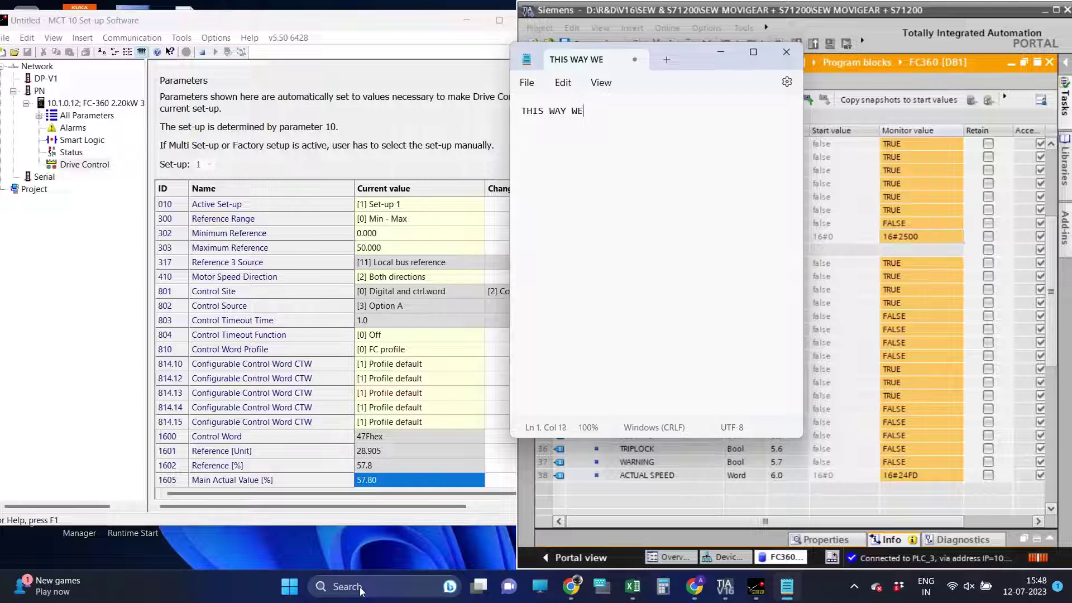
type(" CAN RUN ")
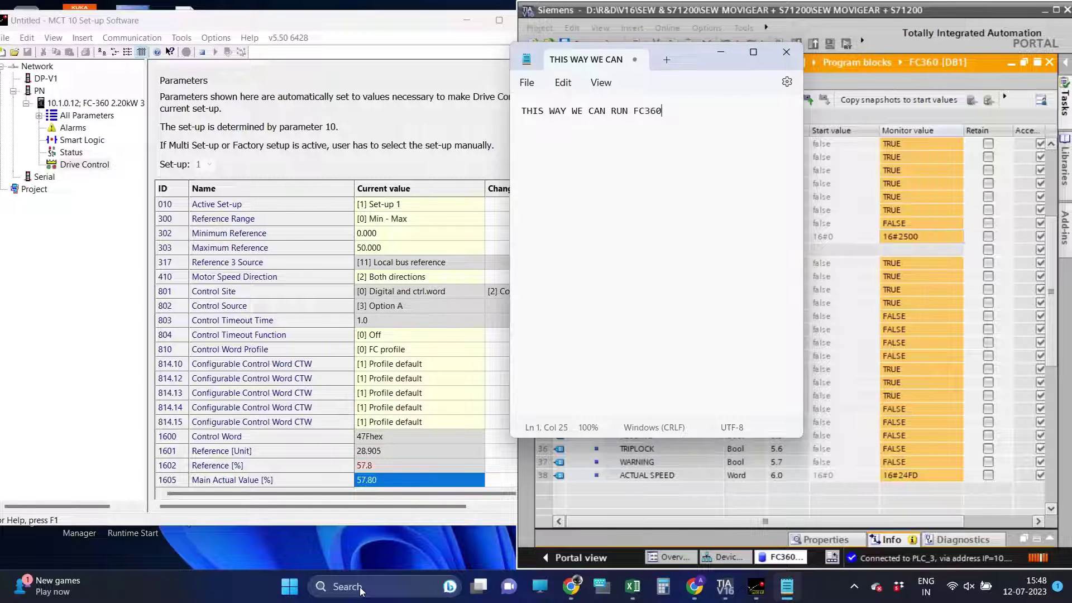
type("FC360 WITH SIEM")
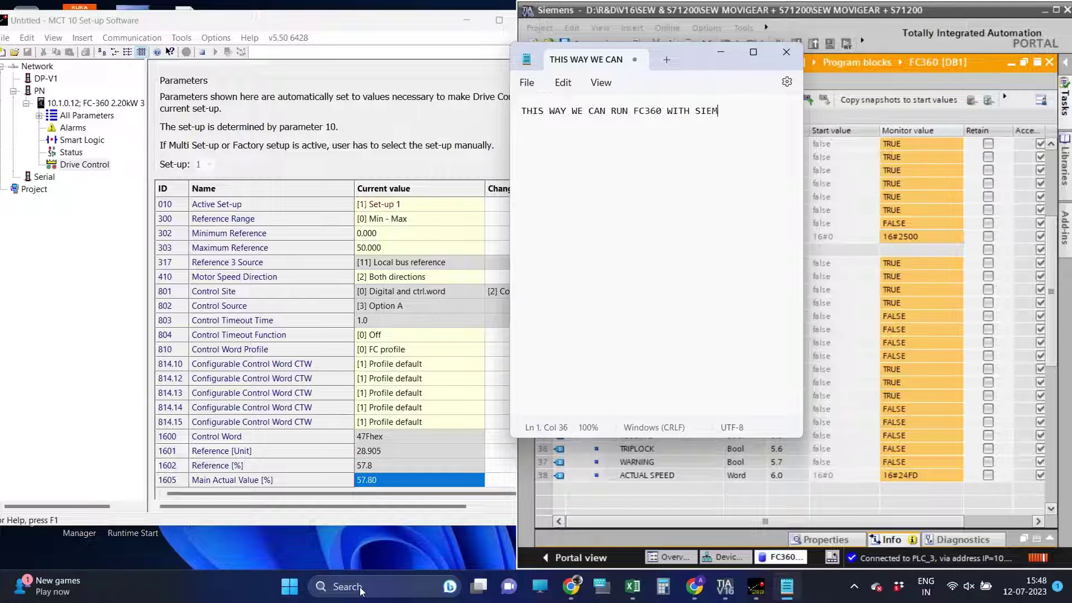
type("ENS PLC O")
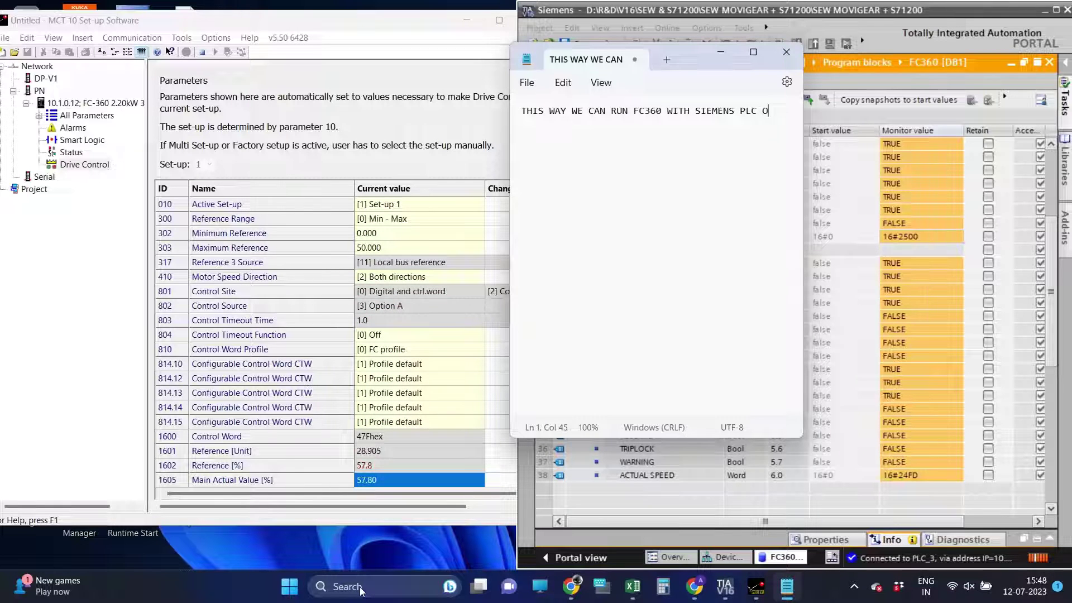
type("VER PROFINET")
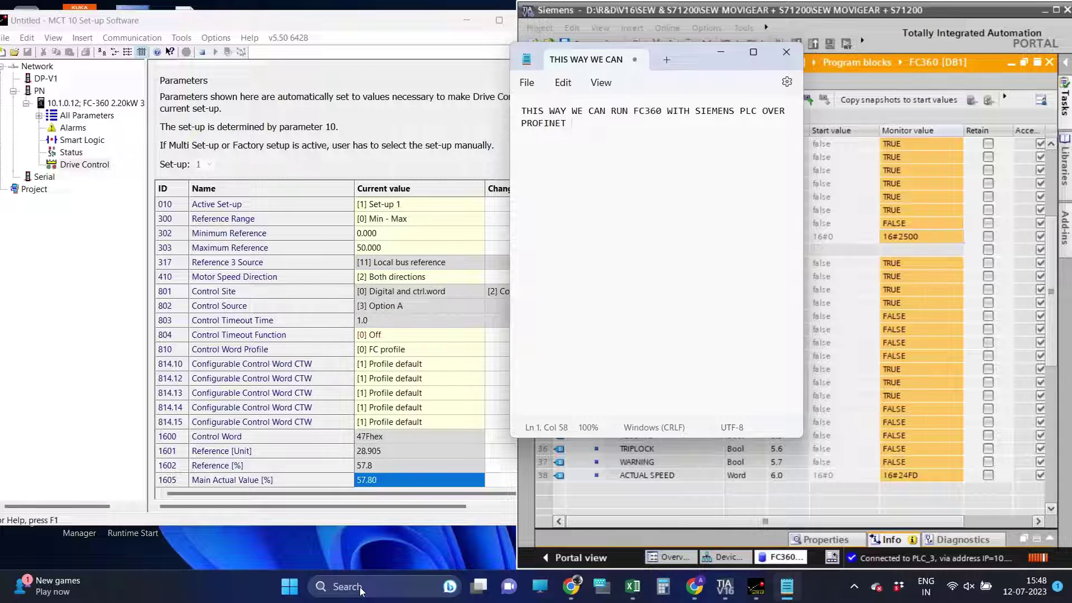
type(" THANKY")
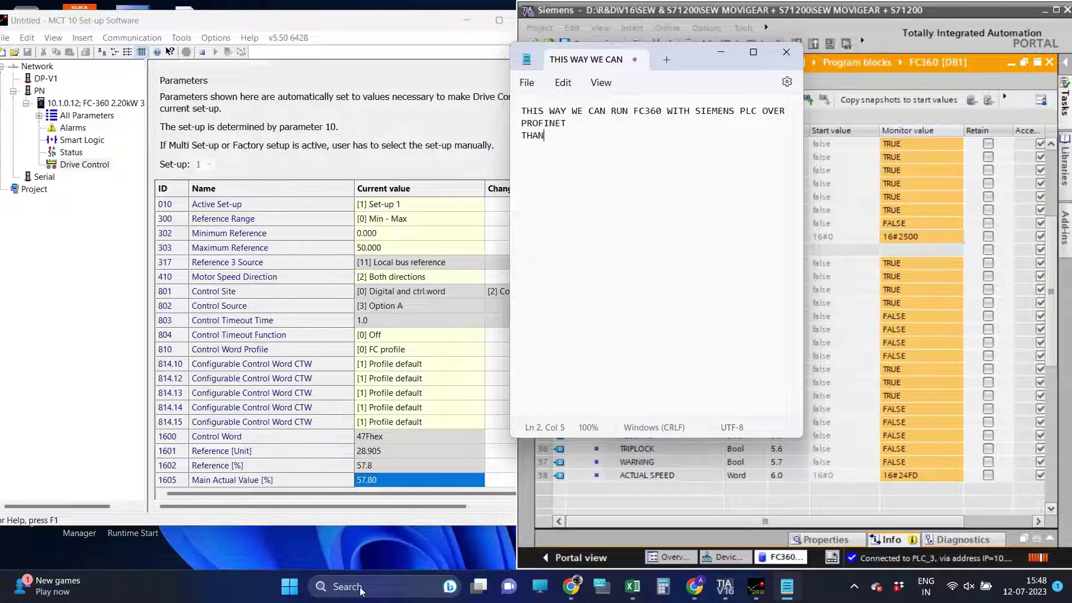